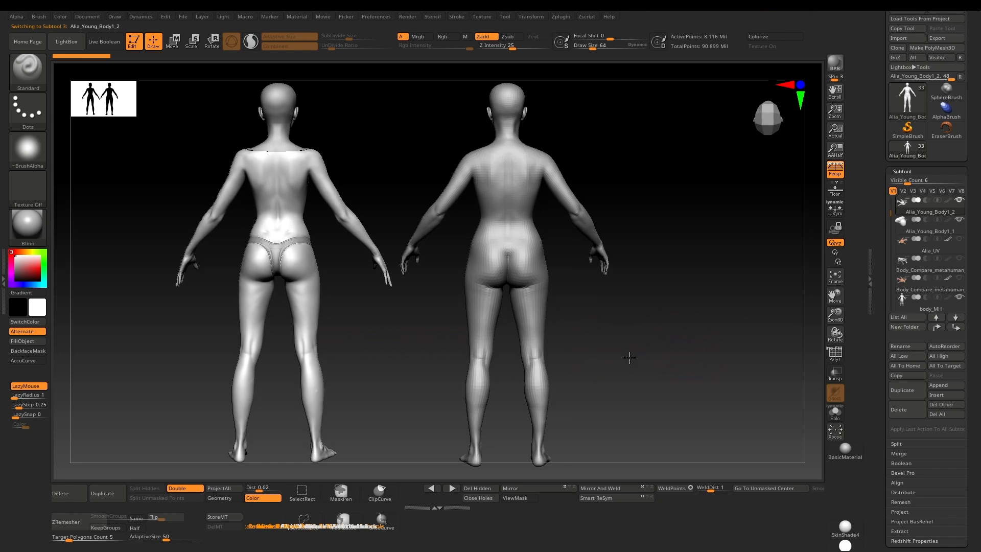
left_click_drag(416, 357, 519, 361)
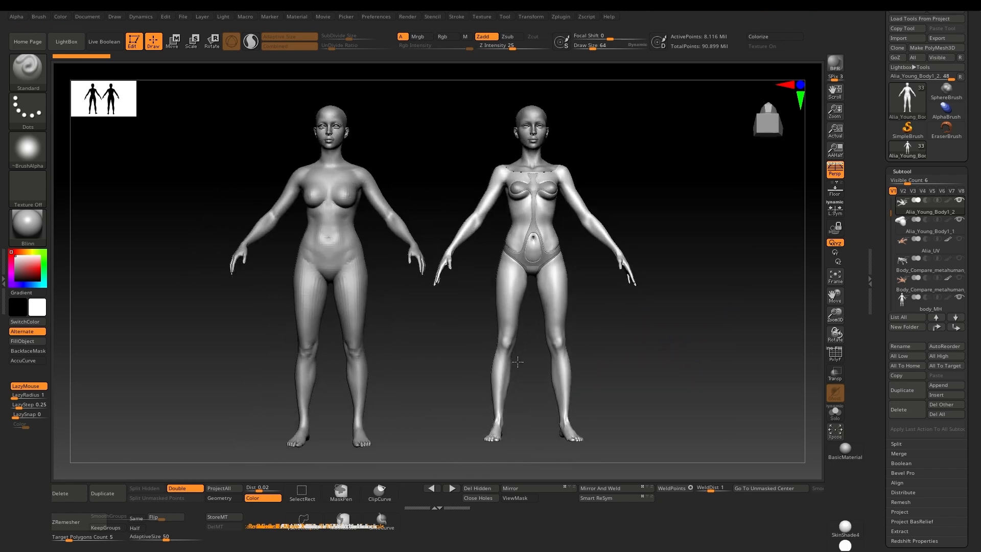
left_click_drag(420, 371, 356, 398, "alt")
left_click_drag(414, 236, 488, 311, "alt")
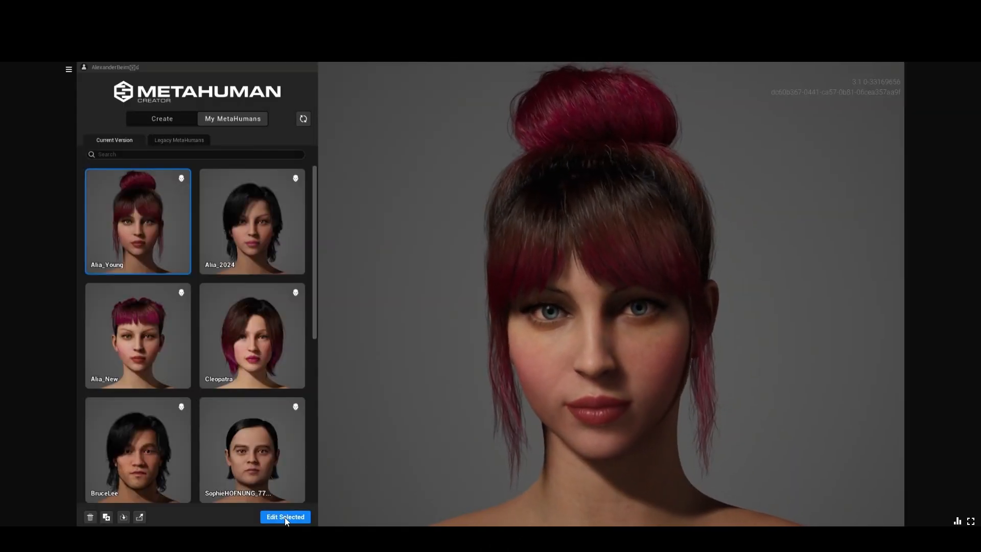
In MetaHuman Creator, open Alia_Young for editing, show its body proportions, and hide the hotkey reference
left_click(284, 517)
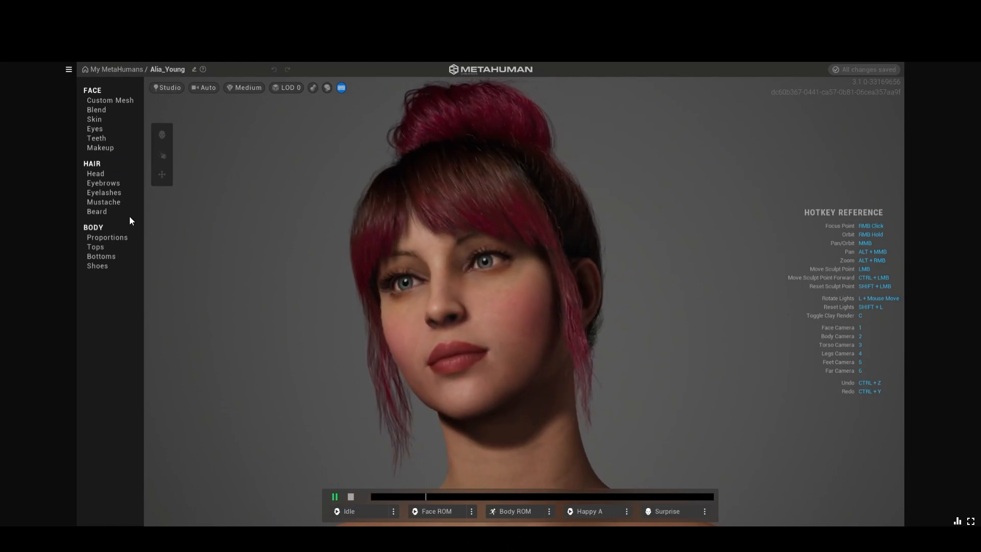
left_click(97, 238)
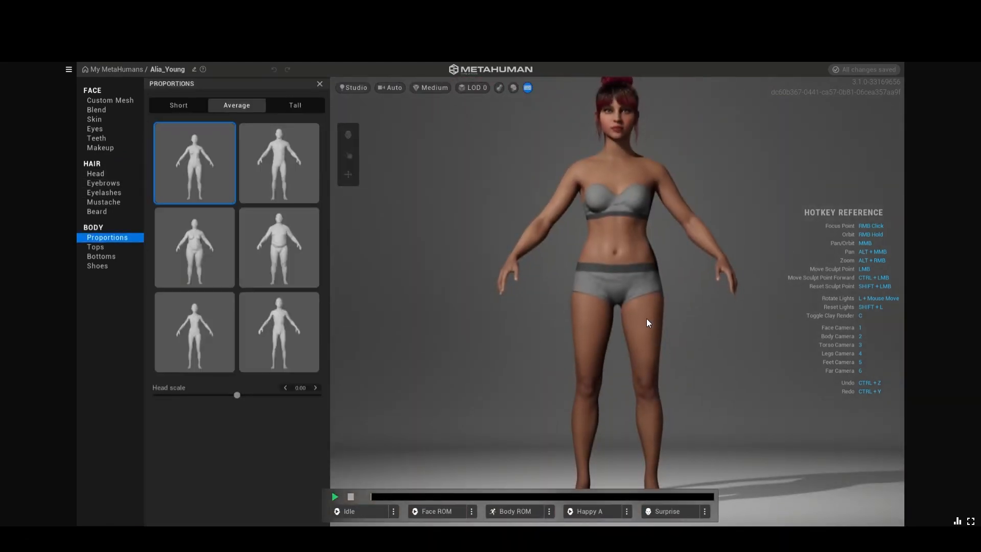
left_click(527, 87)
scroll(657, 338, "down", 3)
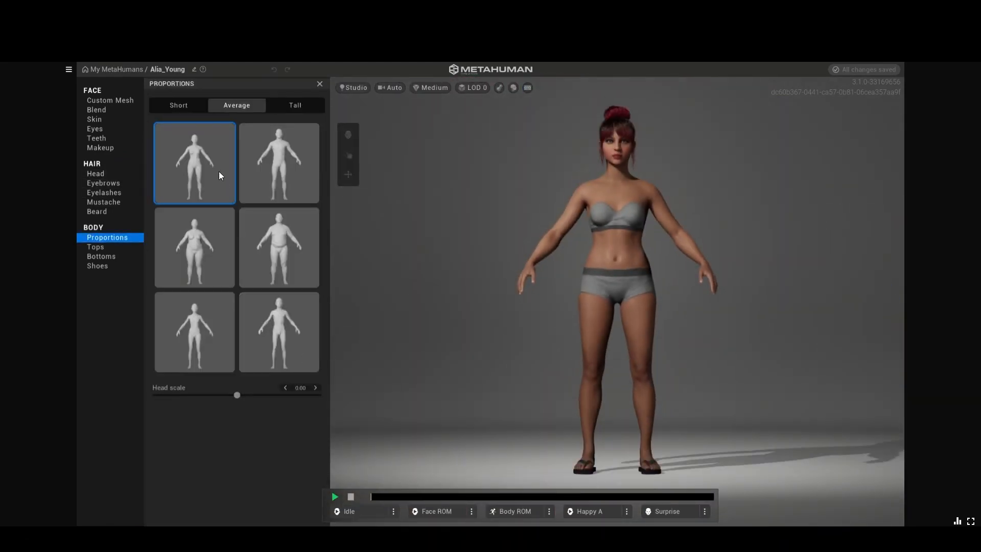
Try the Tall and Short body heights and return the character to Average
left_click(289, 105)
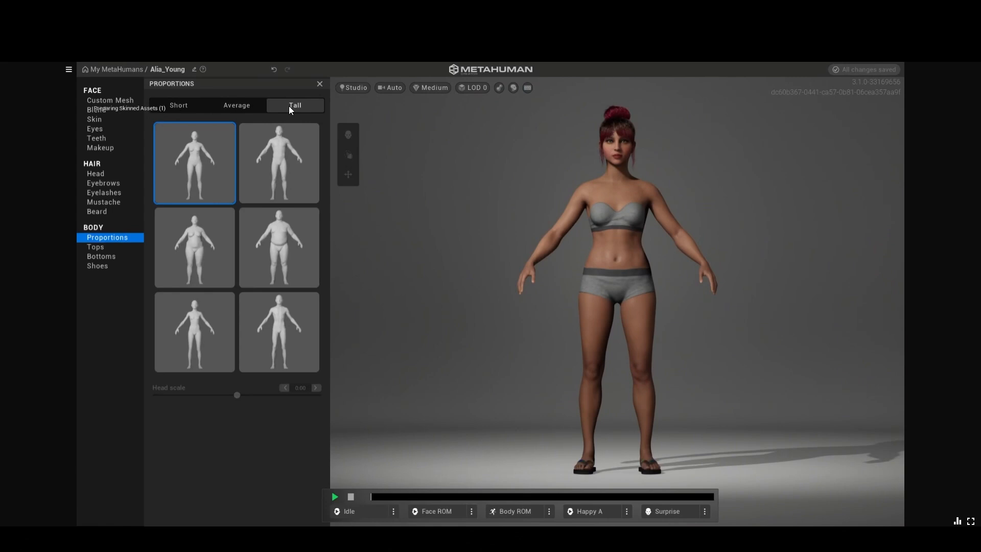
left_click(173, 106)
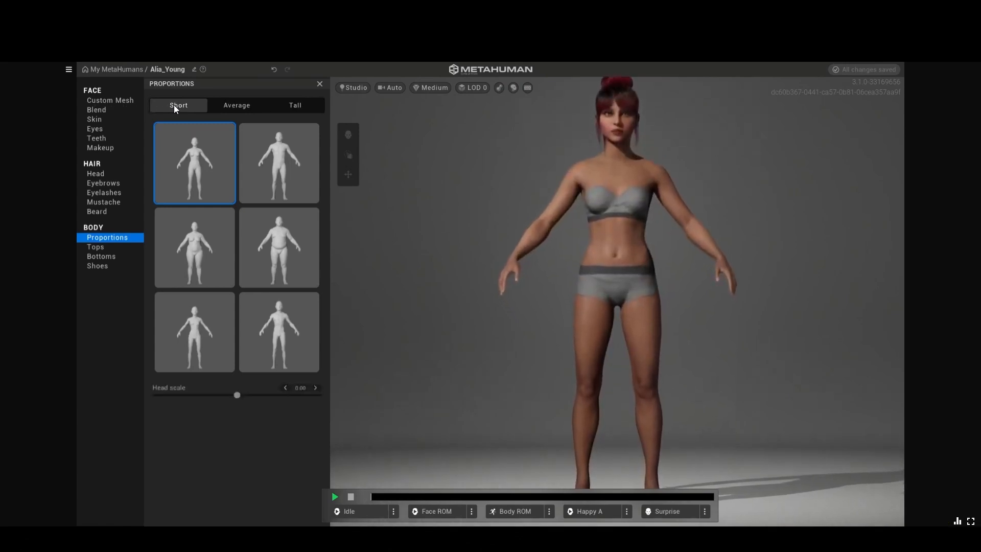
left_click(240, 106)
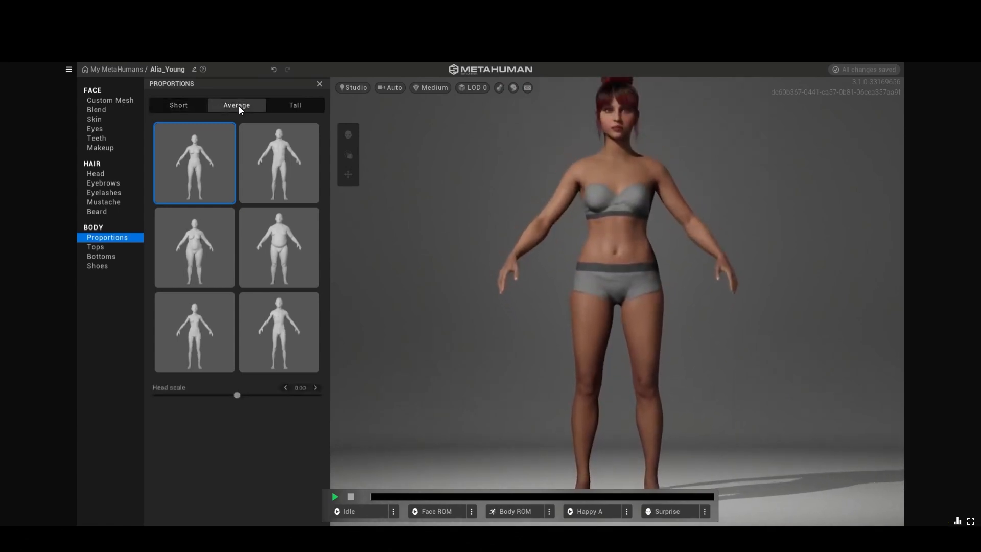
Try adjusting the character's head scale and reset it to 0
left_click_drag(265, 395, 243, 395)
type("0")
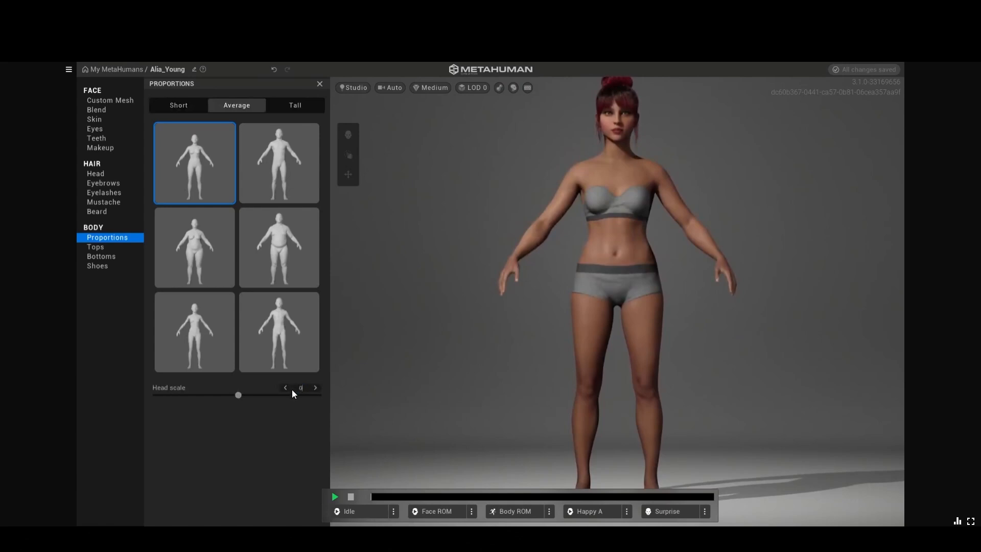
key("Return")
Play the Body ROM animation on the full-body character
scroll(642, 280, "down", 2)
left_click(527, 513)
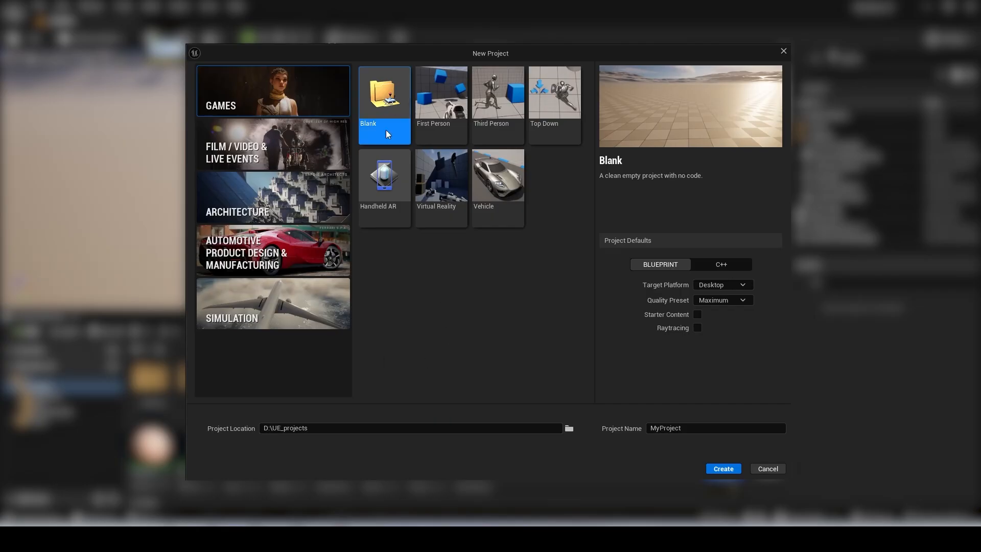
In Unreal Editor, create a blank Games project named BodyTutorial in D:\UE_projects with raytracing enabled
left_click(664, 428)
type("Body")
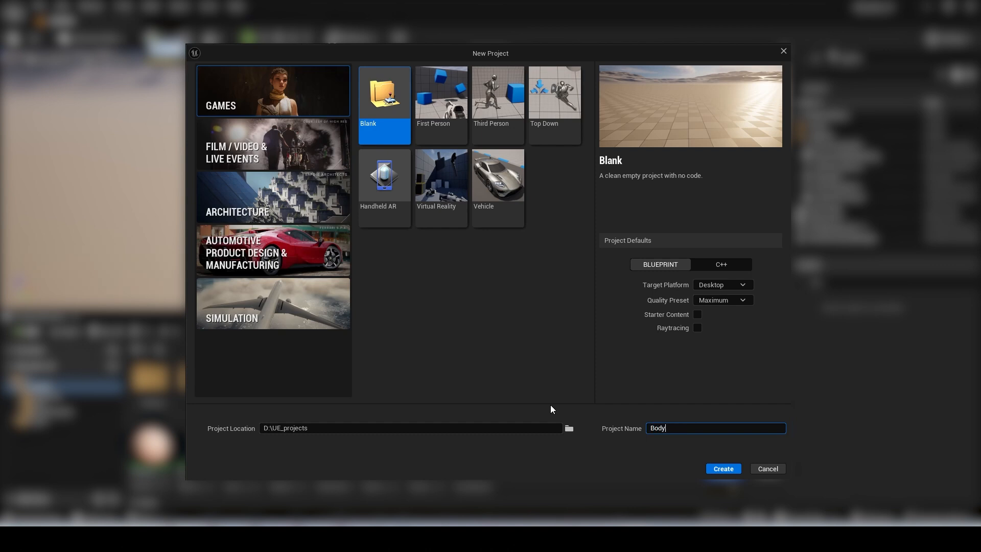
type("Tutorial")
left_click(696, 327)
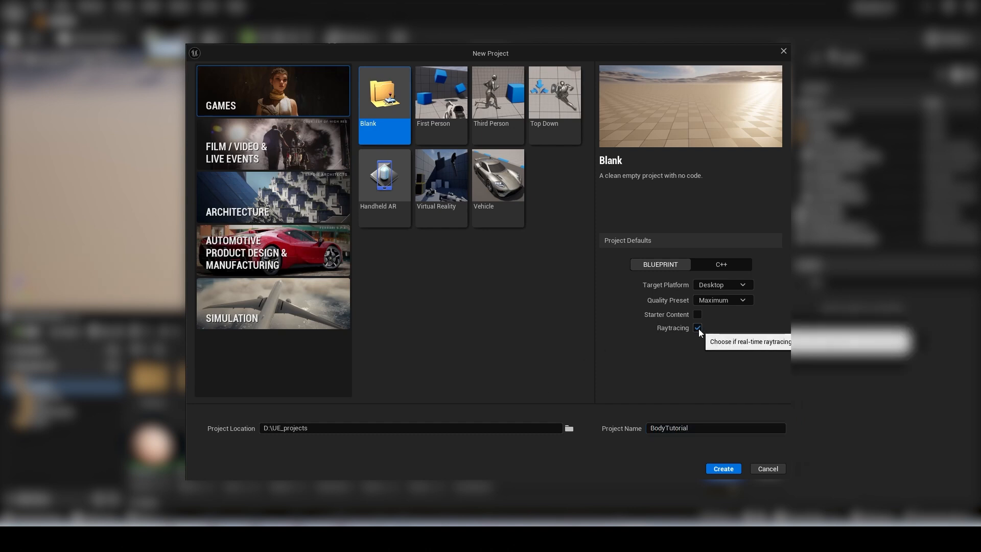
left_click(729, 476)
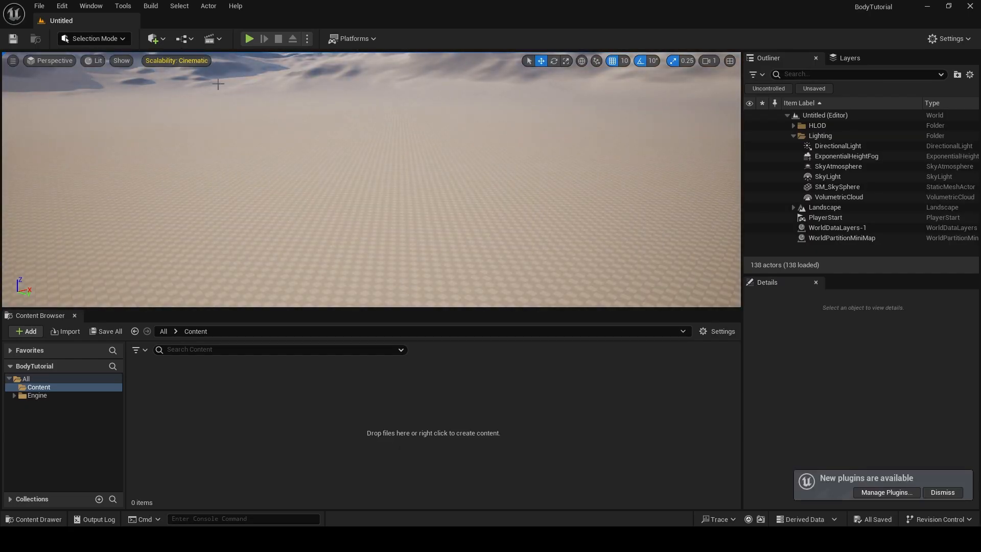
Open Quixel Bridge, check the signed-in account, and display the My MetaHumans collection
left_click(91, 6)
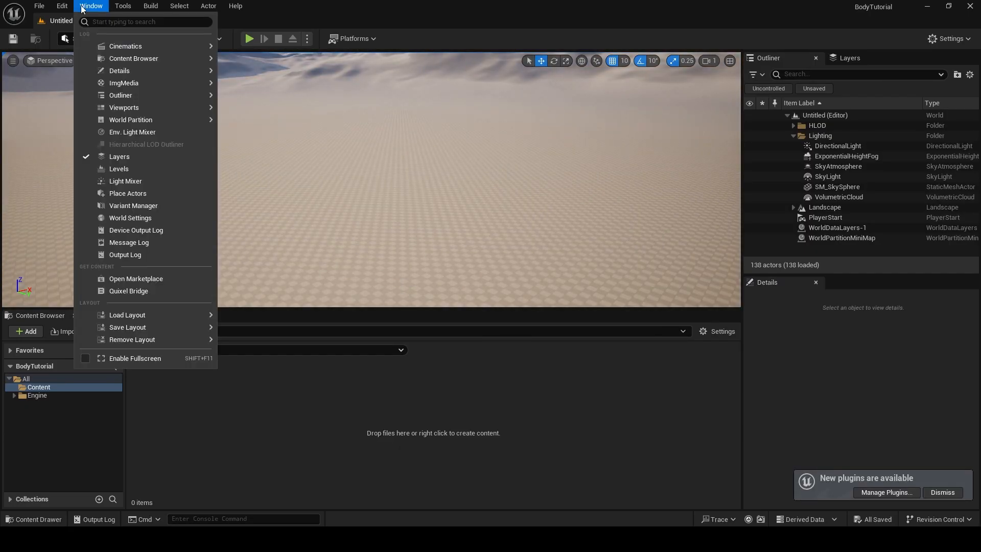
left_click(136, 290)
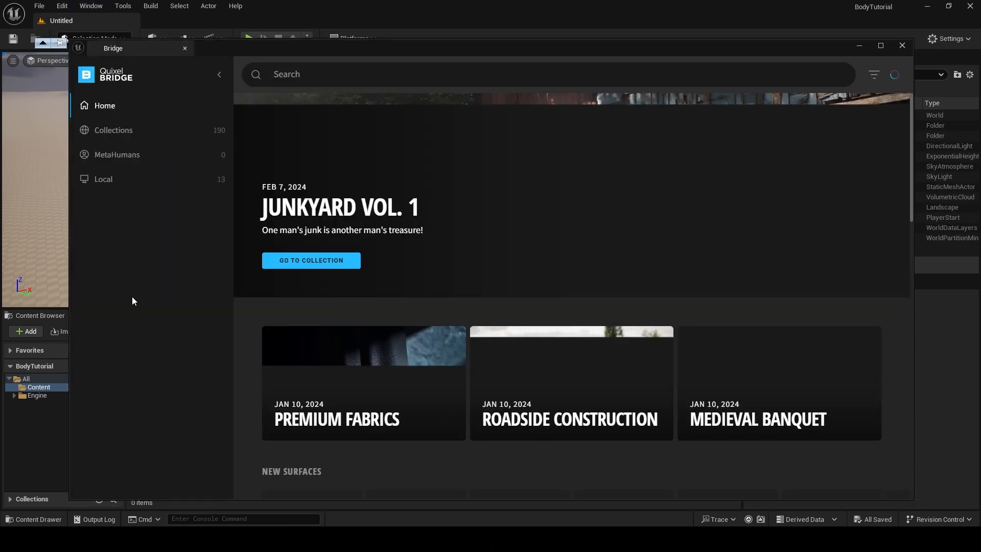
left_click(125, 154)
left_click(898, 77)
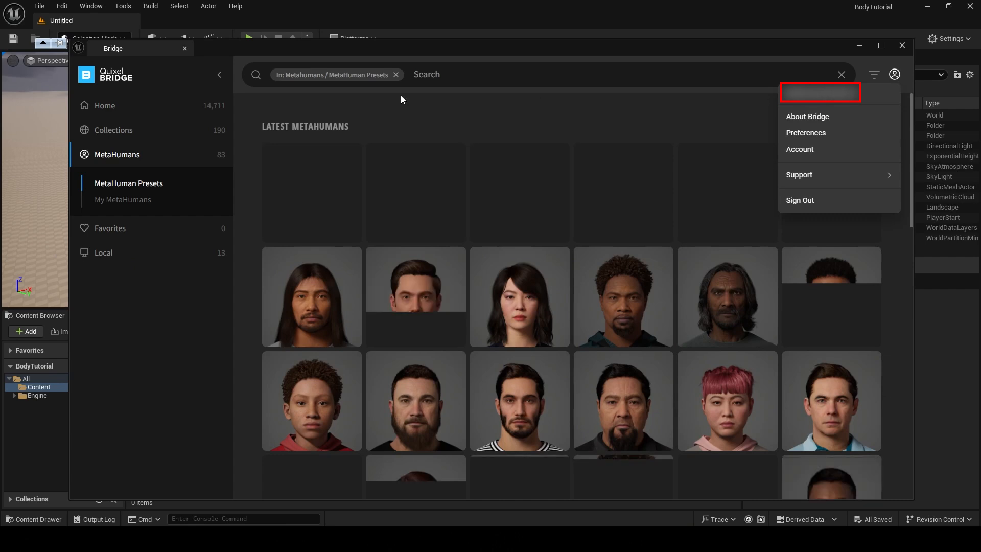
left_click(122, 201)
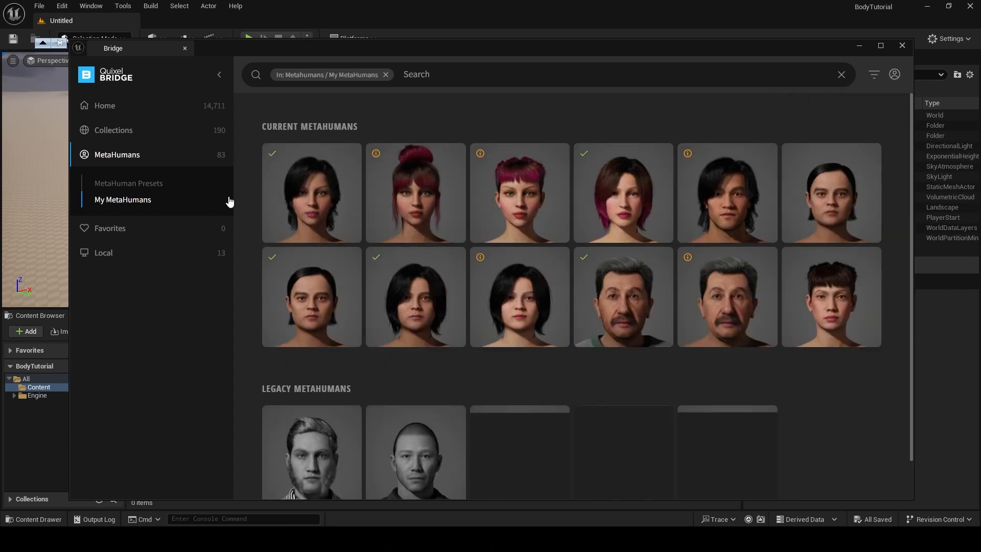
Add the Alia_Young MetaHuman to the project at Highest Quality and minimize Bridge
left_click(398, 203)
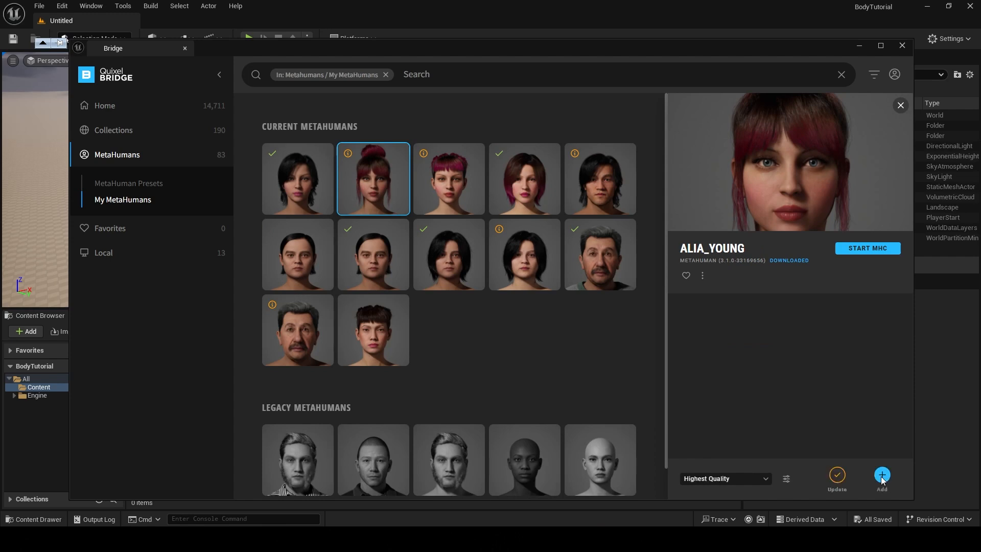
left_click(882, 475)
left_click(858, 45)
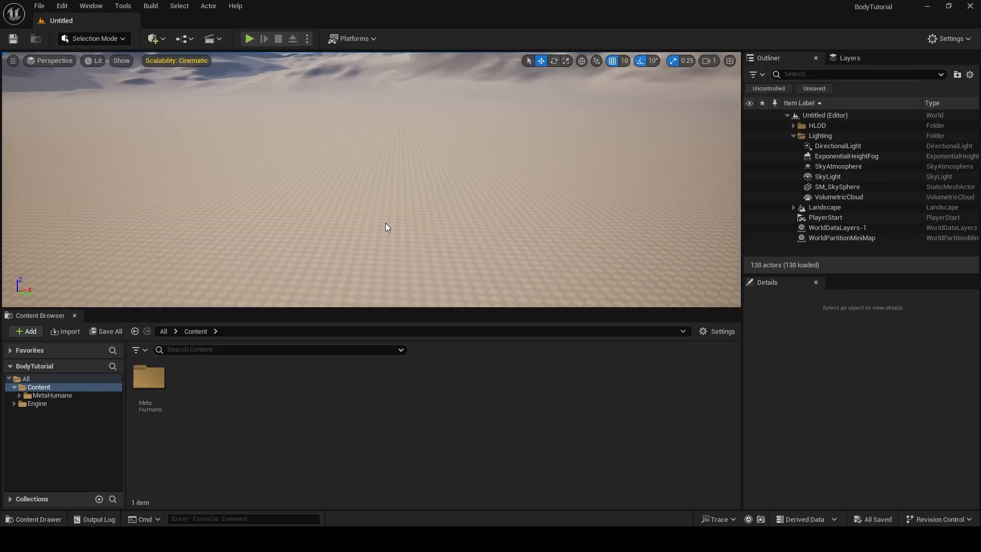
Open the BP_Alia_Young blueprint from the MetaHumans/Alia_Young content folder
left_click(53, 395)
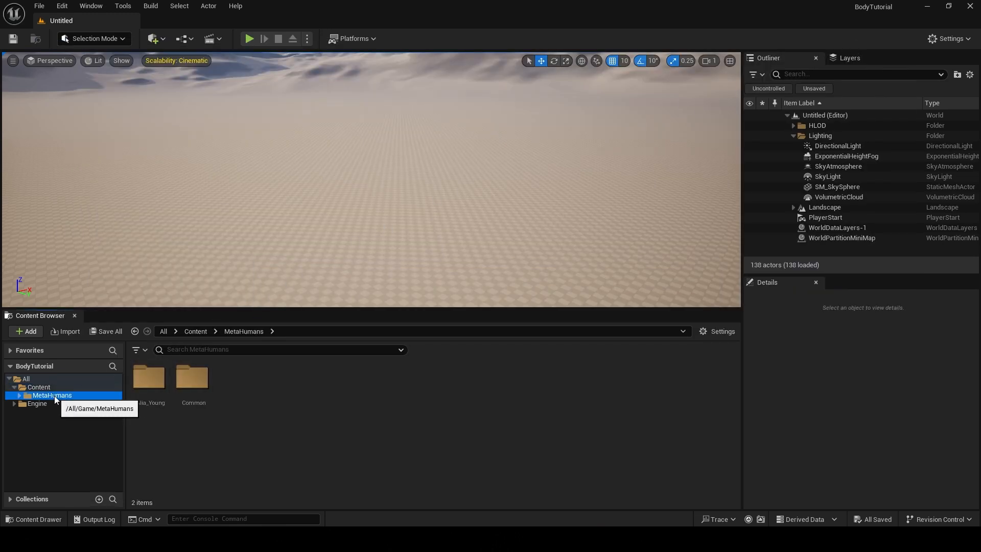
double_click(149, 378)
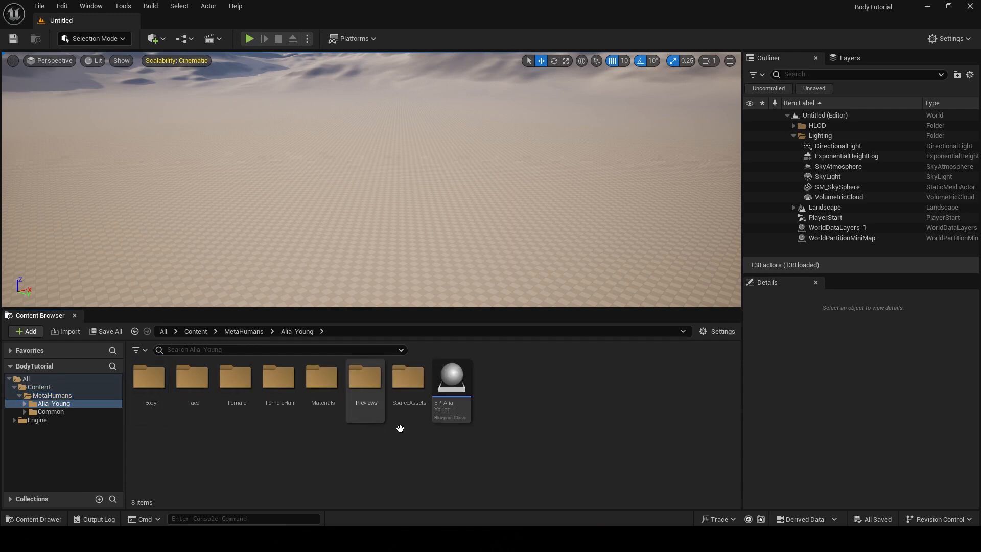
double_click(451, 381)
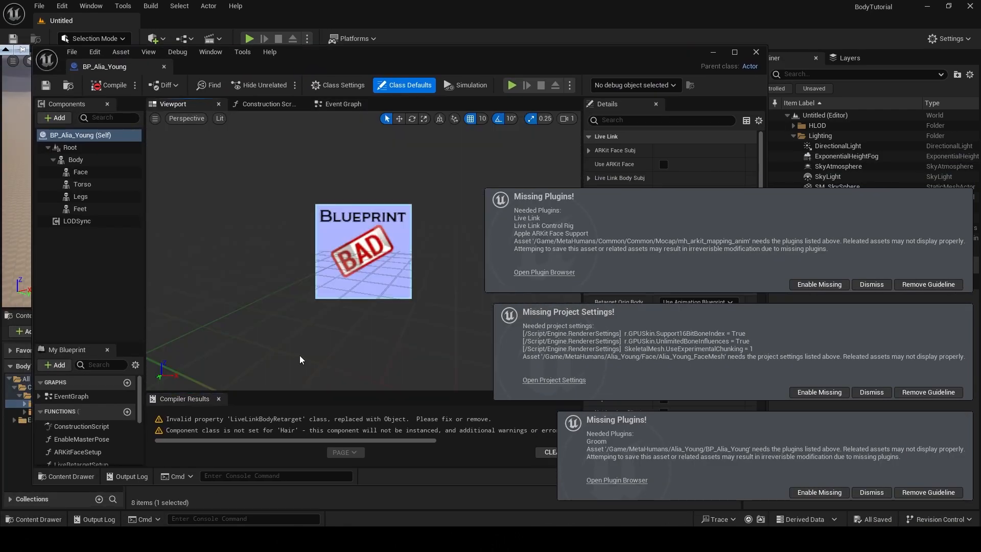
Enable all missing plugins and project settings required by the MetaHuman and restart the editor
left_click(808, 285)
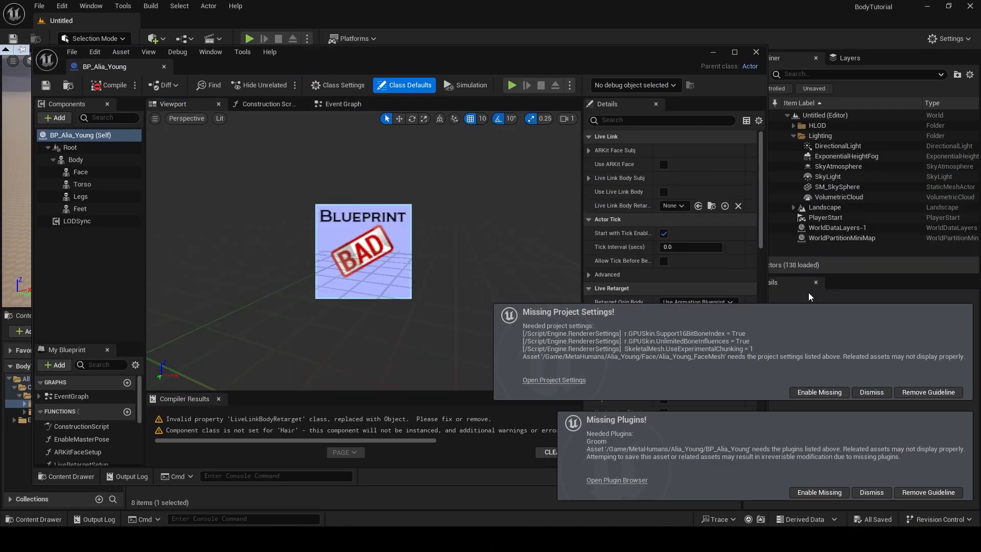
left_click(820, 393)
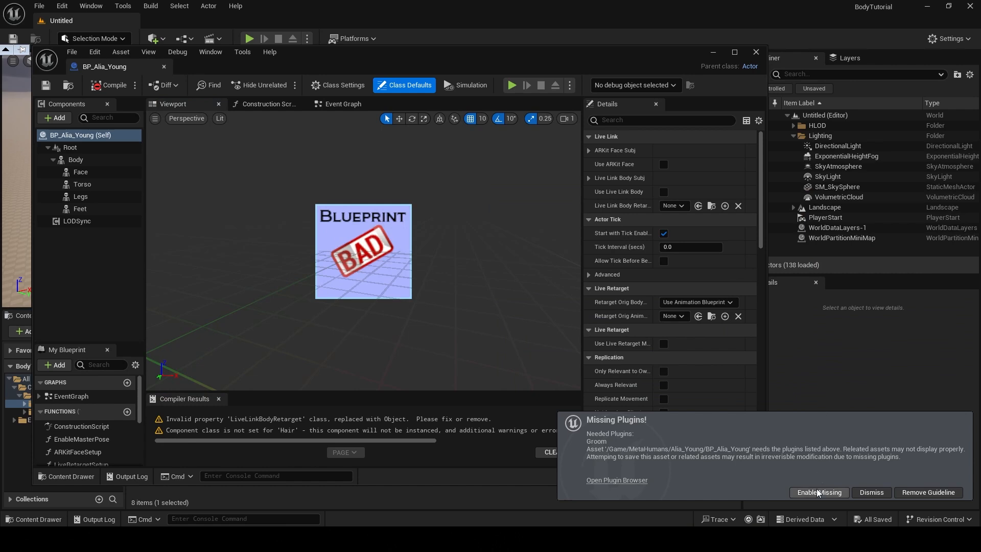
left_click(818, 441)
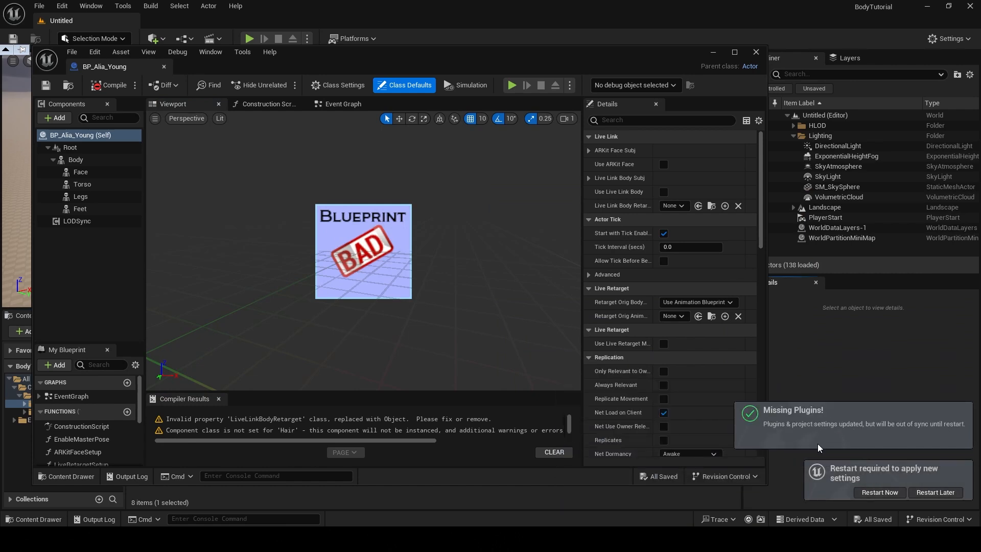
left_click(880, 492)
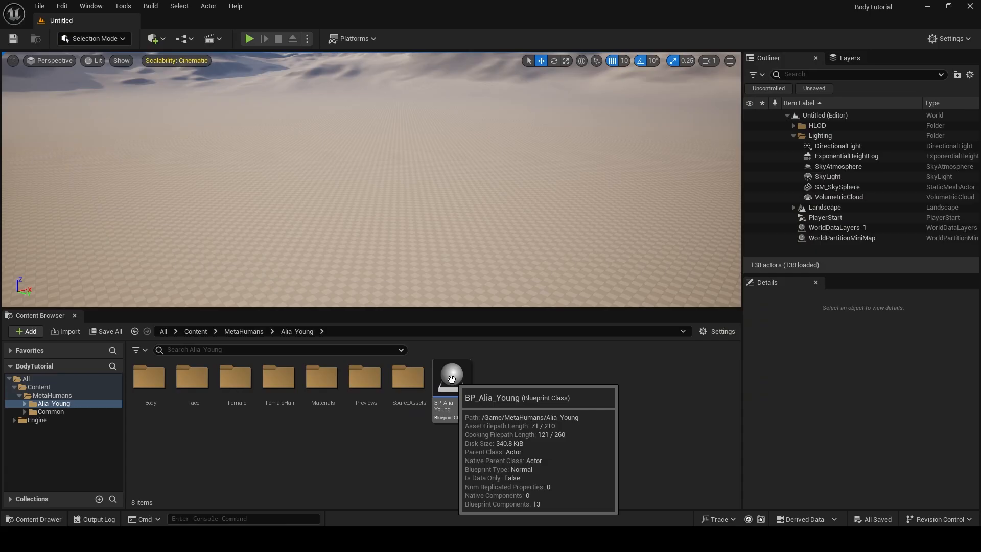
Reopen BP_Alia_Young in its 3D viewport and examine the body and face up close
double_click(451, 378)
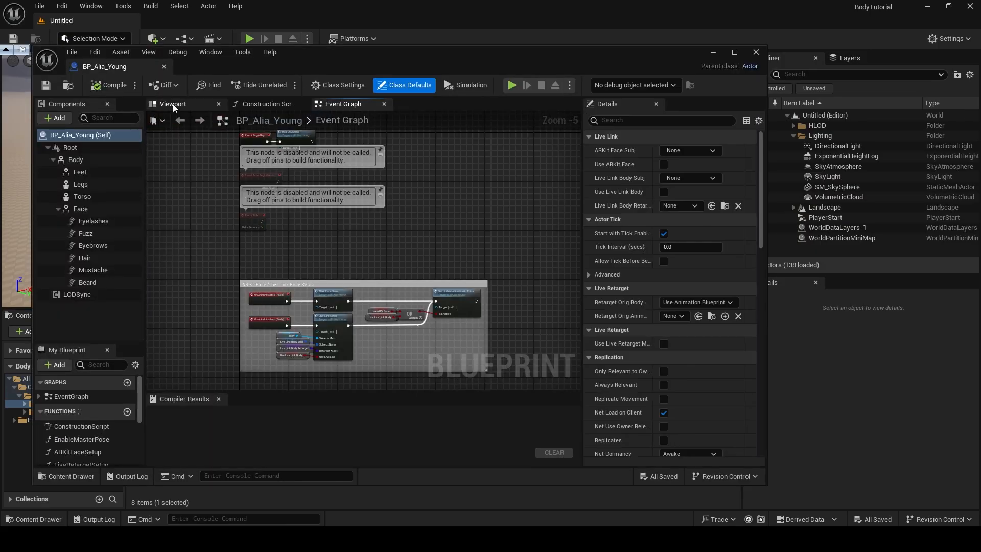
left_click(172, 105)
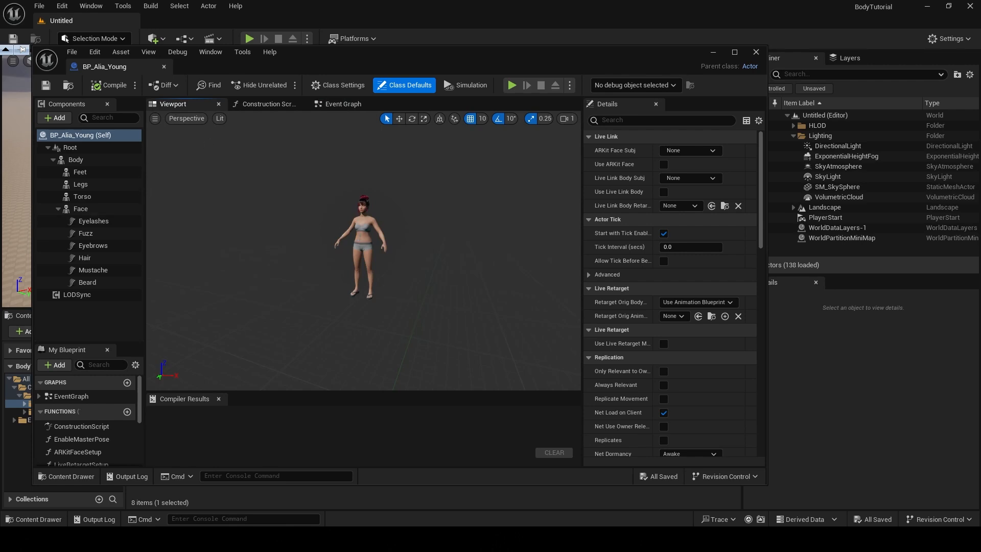
left_click(364, 239)
key("f")
mouse_move(407, 253)
left_mouse_down("alt")
mouse_move(510, 252)
mouse_move(416, 245)
left_mouse_up("alt")
middle_click_drag(416, 245, 424, 292, "alt")
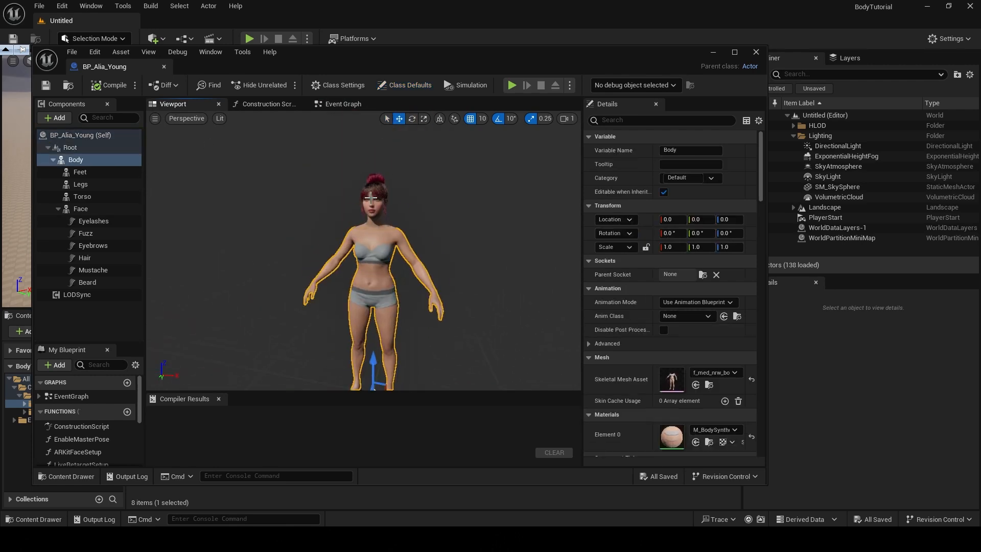
left_click(375, 211)
key("f")
left_click_drag(453, 231, 467, 232, "alt")
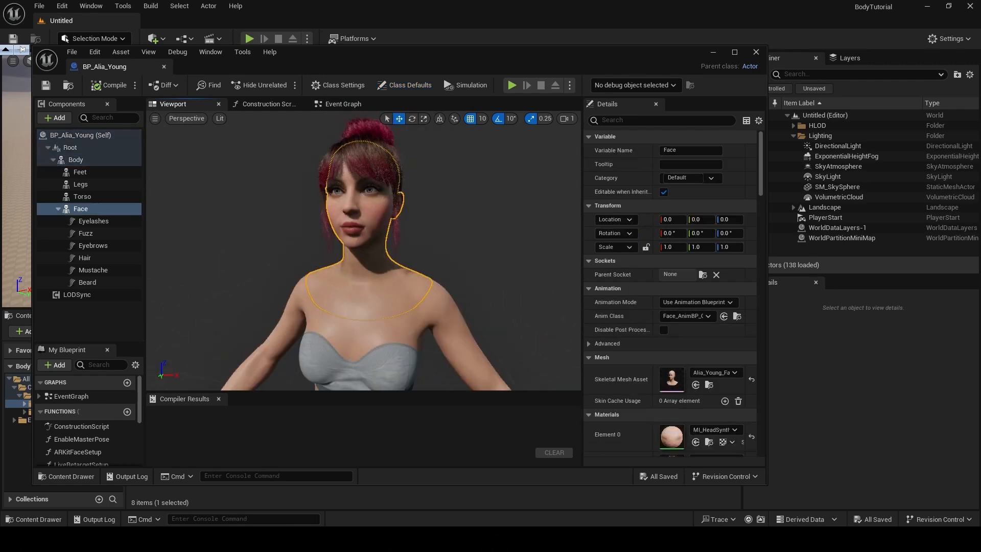
Close the blueprint, place BP_Alia_Young in the level at location 0, 0, 0, and frame the character
left_click(755, 52)
left_click_drag(452, 383, 394, 276)
left_click(850, 405)
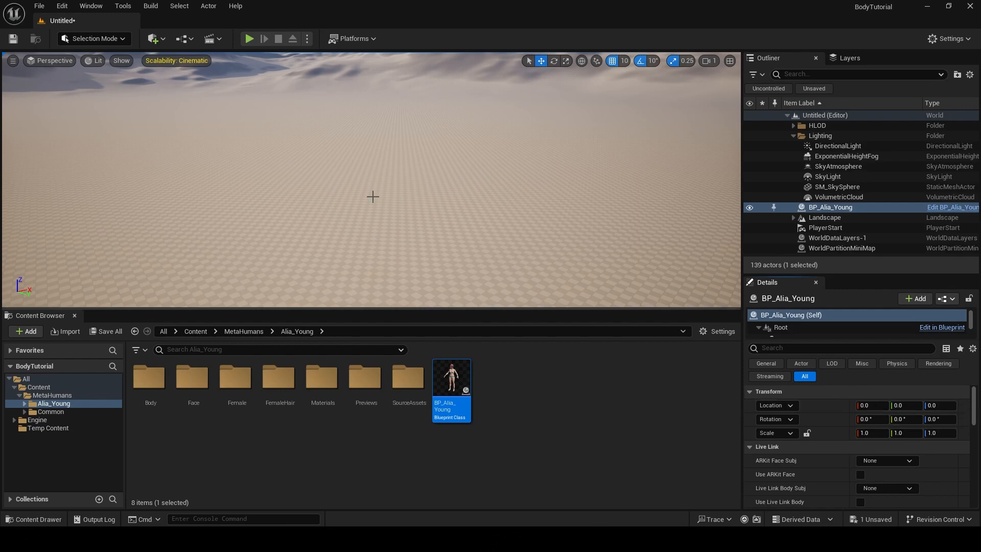
key("f")
left_click_drag(402, 239, 327, 219, "alt")
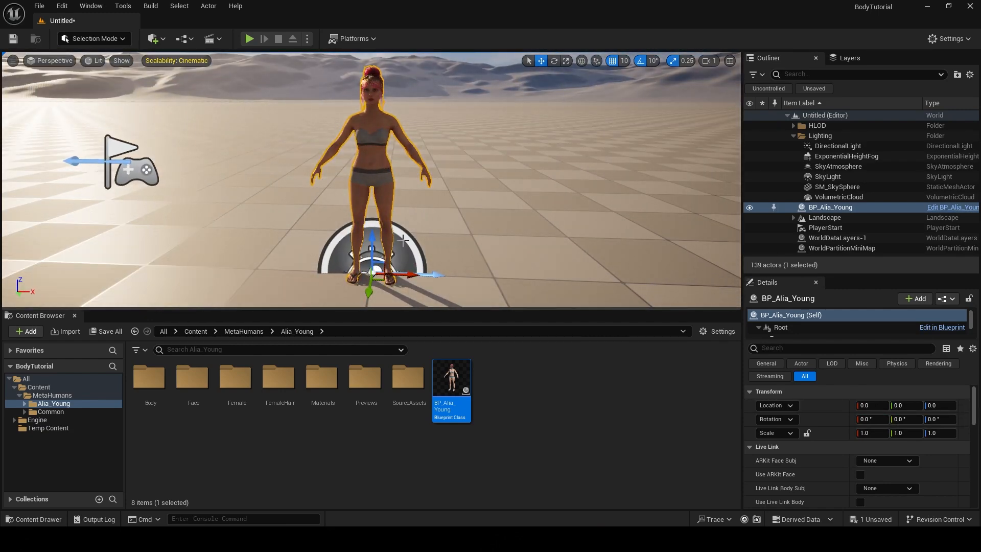
left_click_drag(403, 240, 374, 192, "alt")
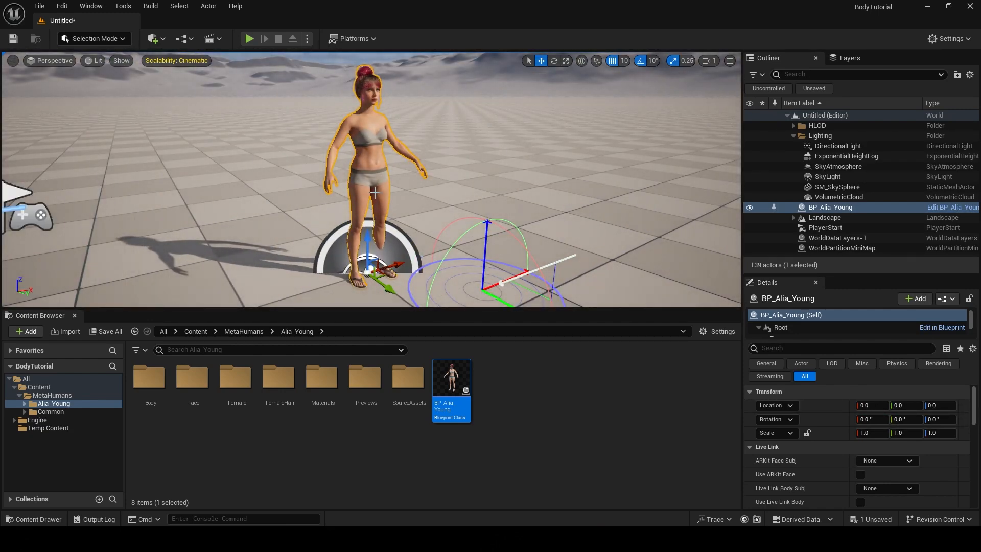
Enlarge the level viewport and inspect the placed character's upper body up close
left_click_drag(331, 308, 334, 446)
right_click_drag(375, 286, 403, 276)
middle_click_drag(404, 286, 401, 256, "alt")
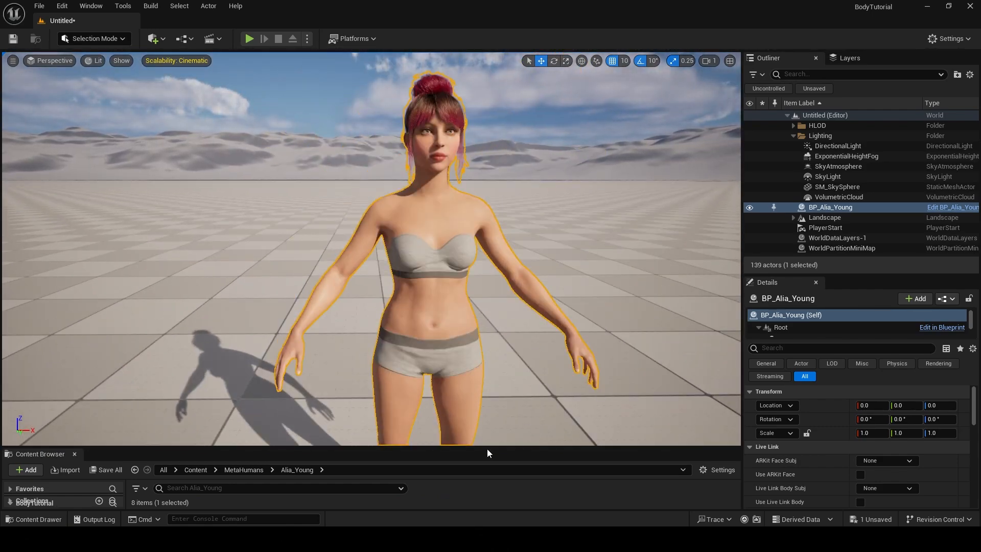
left_click_drag(486, 448, 486, 375)
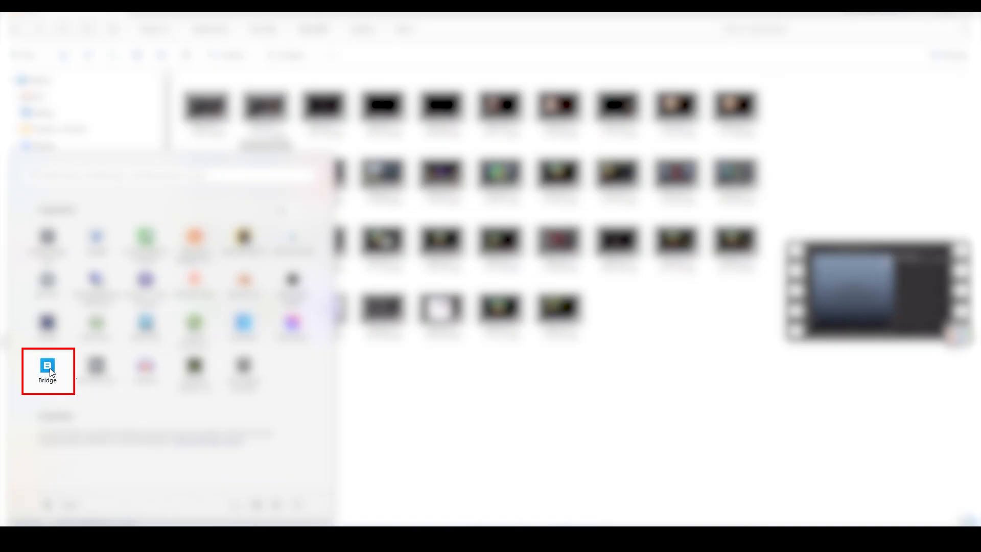
Switch to Quixel Bridge, check the account sign-in options, and select Alia_Young in the My MetaHumans UE5 collection
left_click(48, 369)
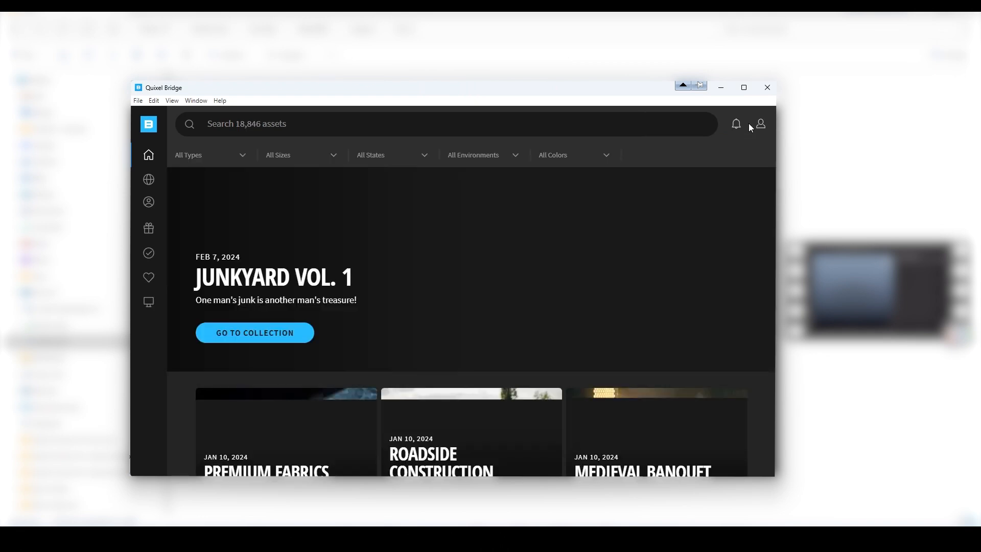
left_click(761, 125)
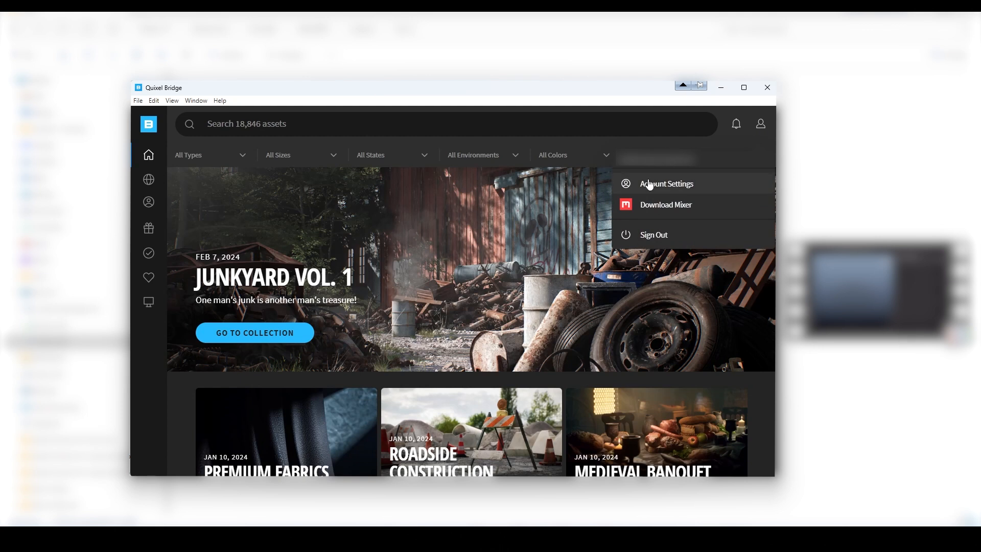
left_click(148, 204)
left_click(209, 174)
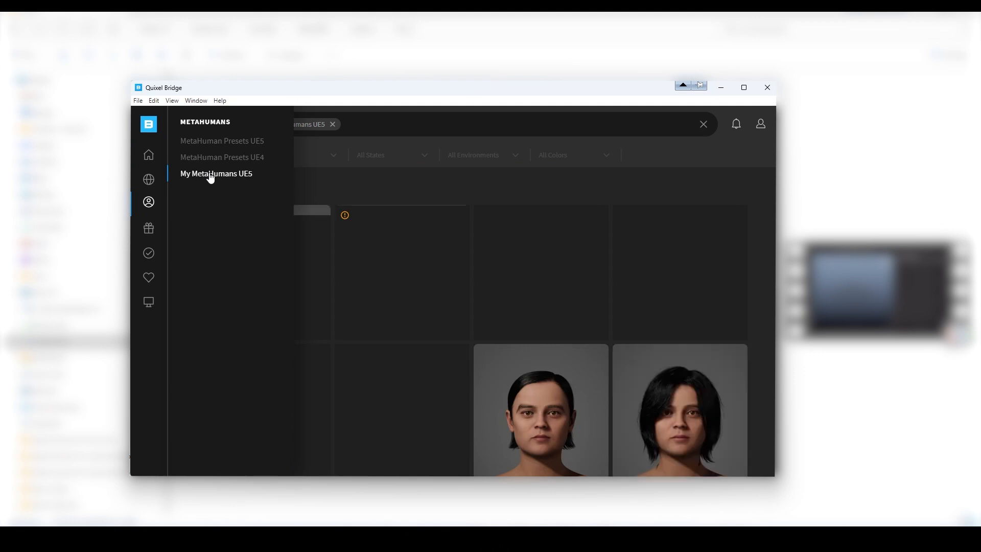
left_click(401, 278)
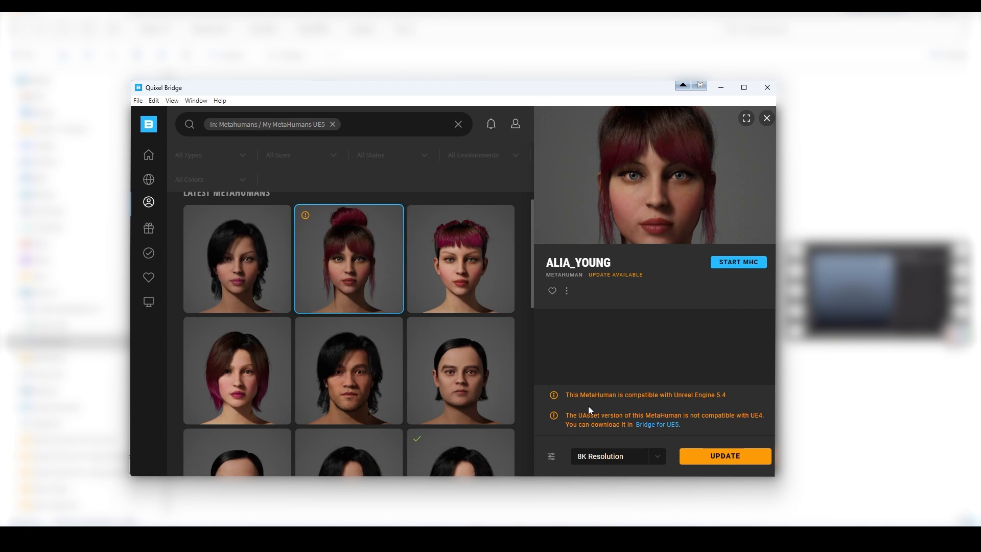
Review the download settings for textures and models, including the MetaHumans format and the LODs
left_click(551, 456)
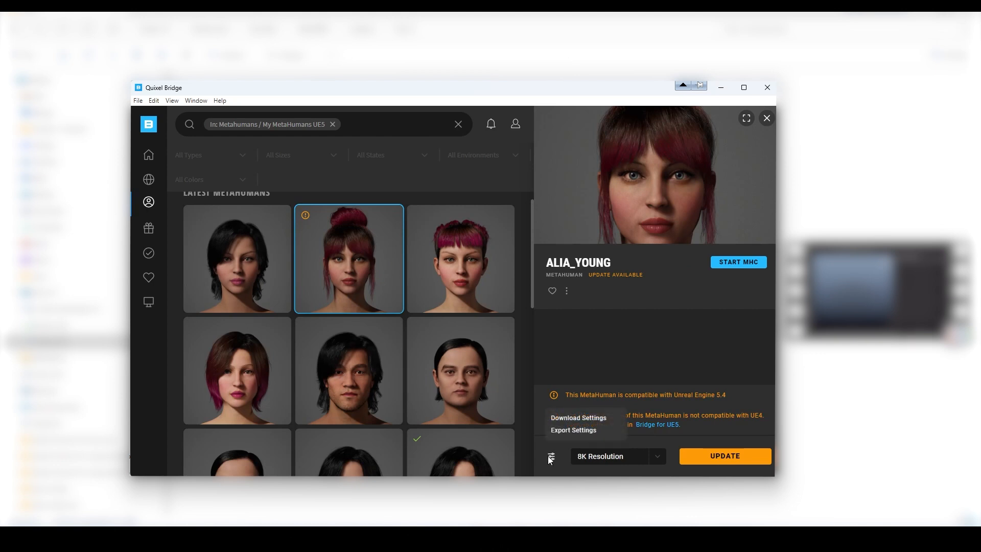
left_click(577, 418)
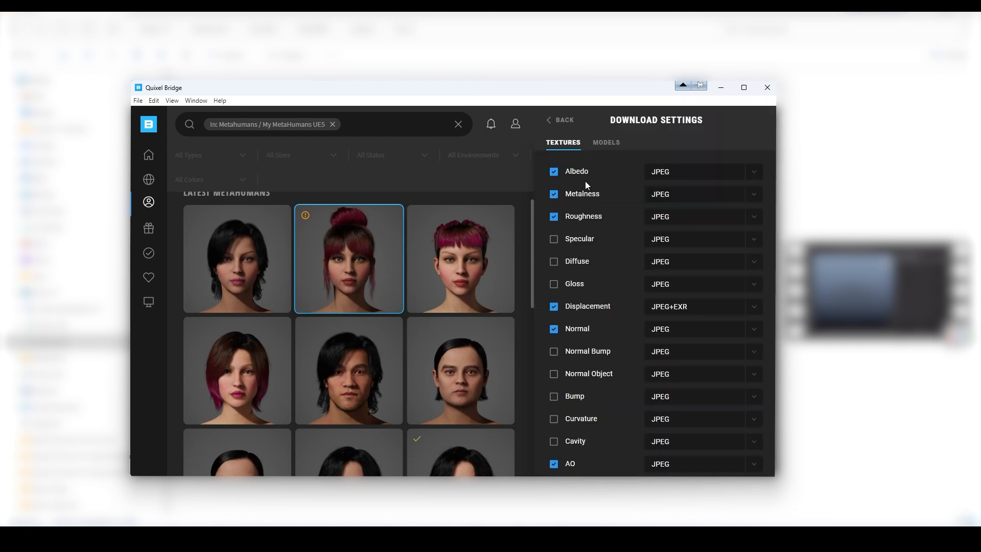
left_click(605, 143)
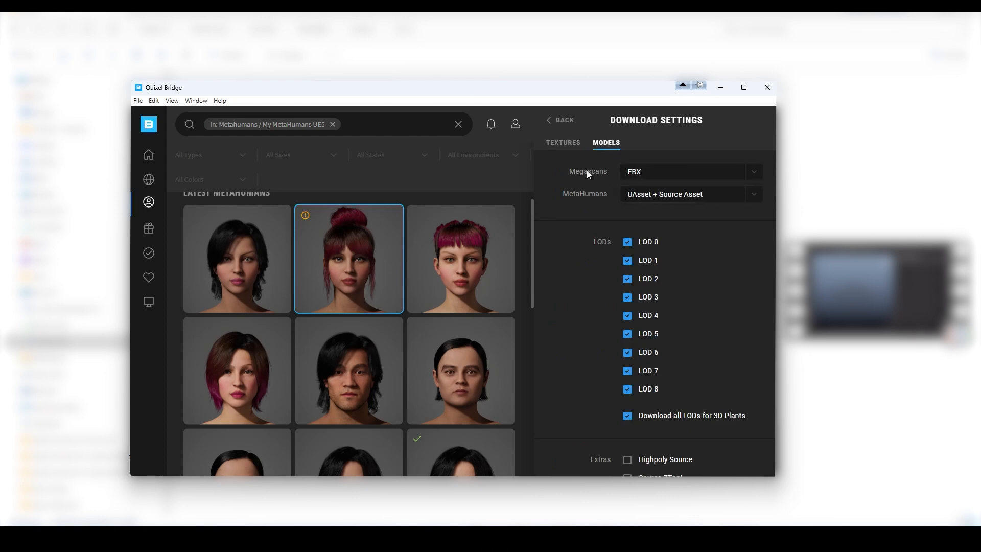
left_click(550, 121)
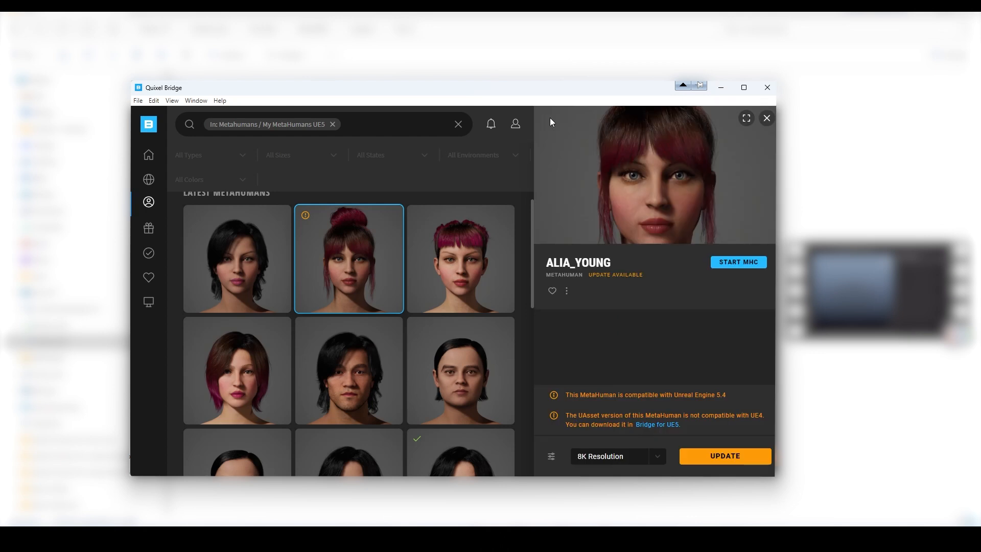
Check the export target in the export settings and look up the Maya plugin among Bridge's managed plugins
left_click(550, 459)
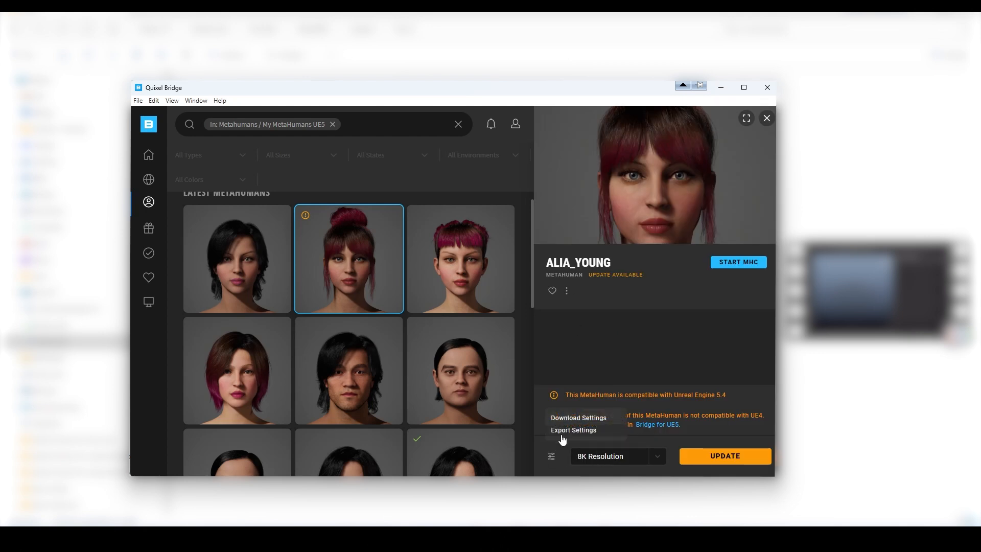
left_click(564, 432)
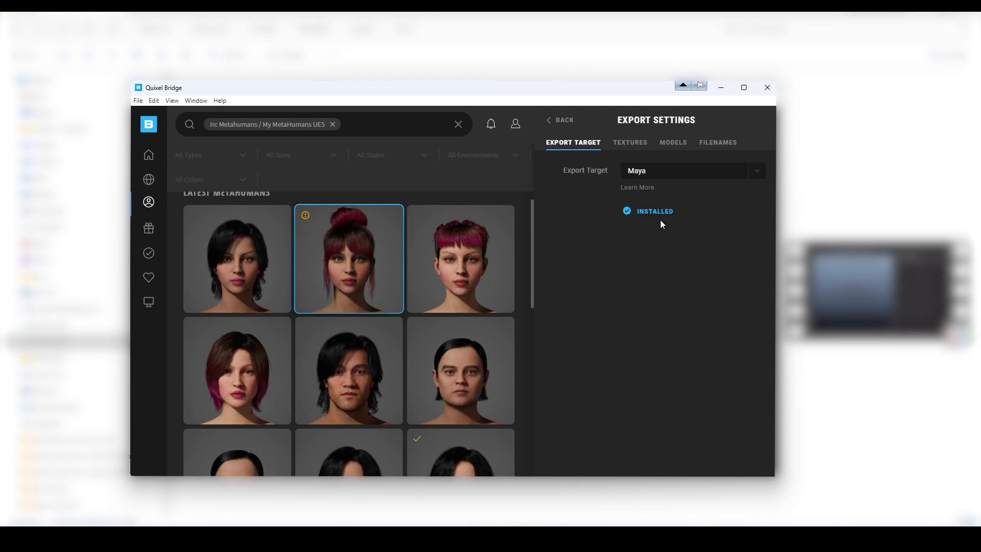
left_click(551, 122)
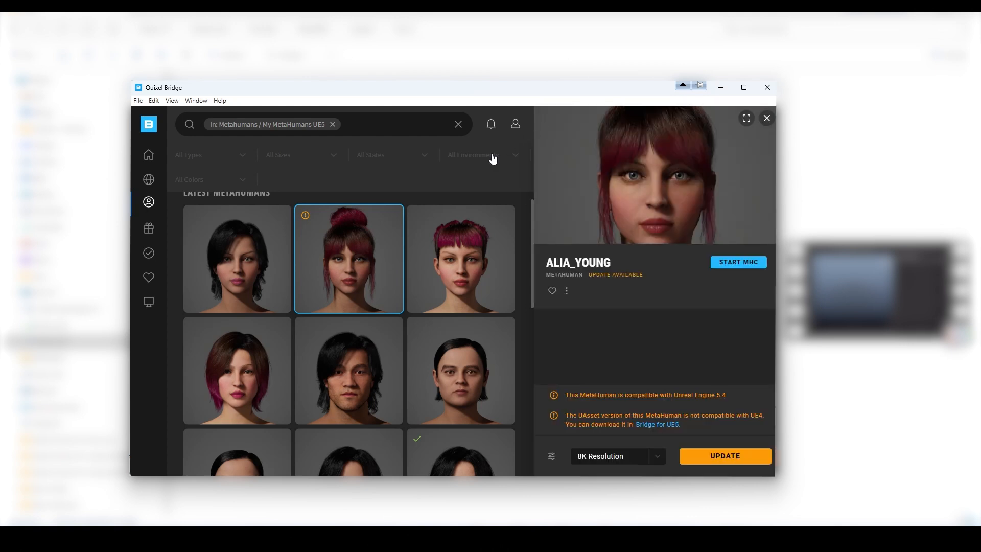
left_click(154, 100)
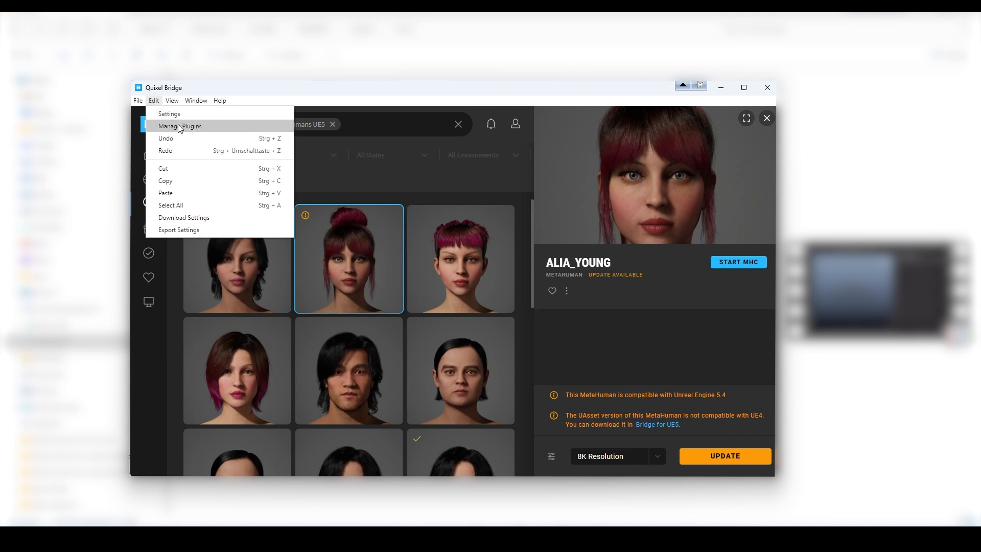
left_click(191, 128)
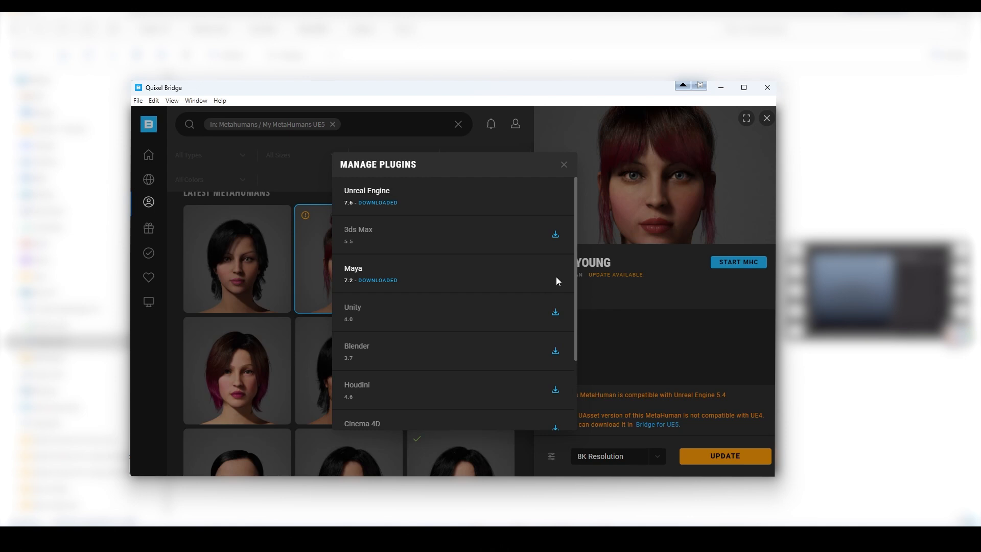
left_click(564, 165)
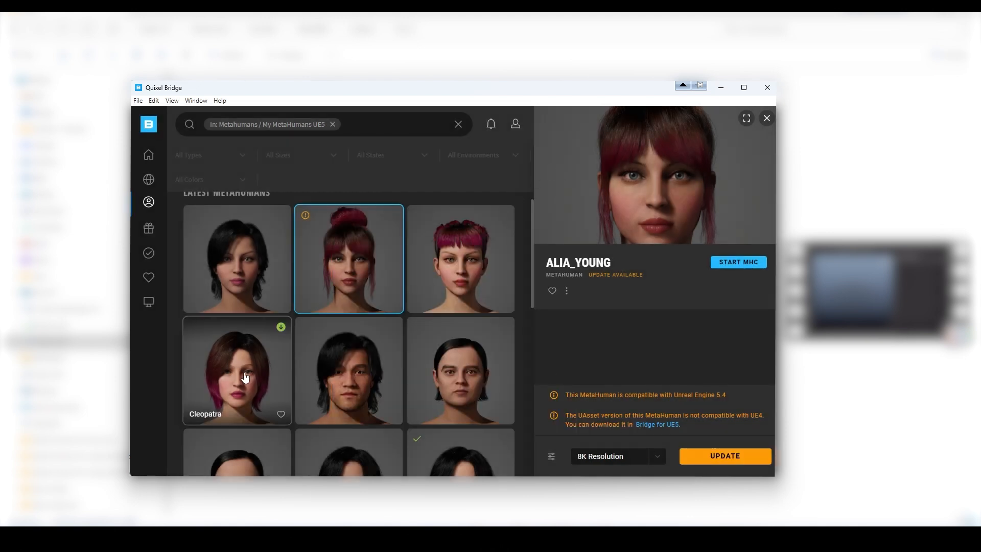
Export the Sophy MetaHuman at 8K Resolution from Bridge to Maya and confirm importing the character
left_click(245, 266)
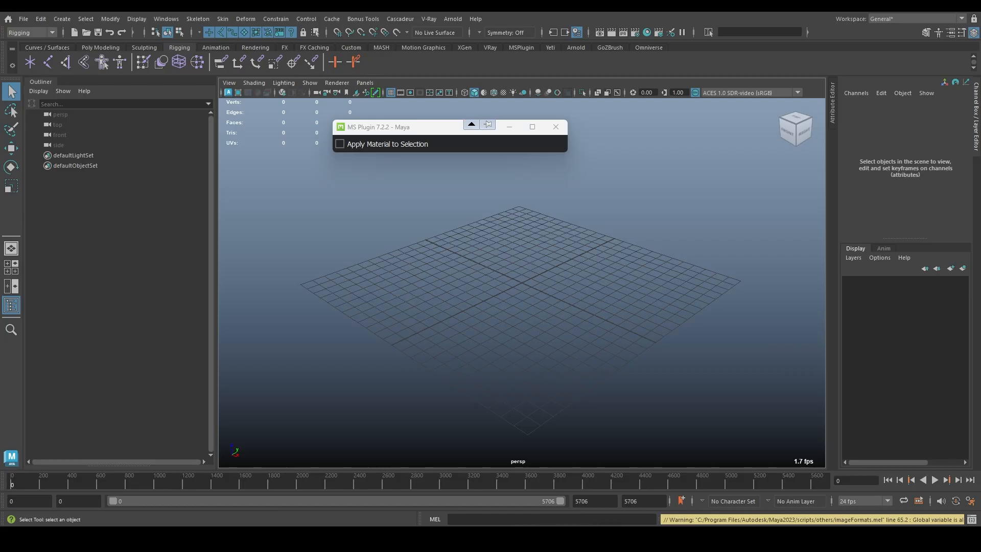
left_click_drag(435, 132, 663, 129)
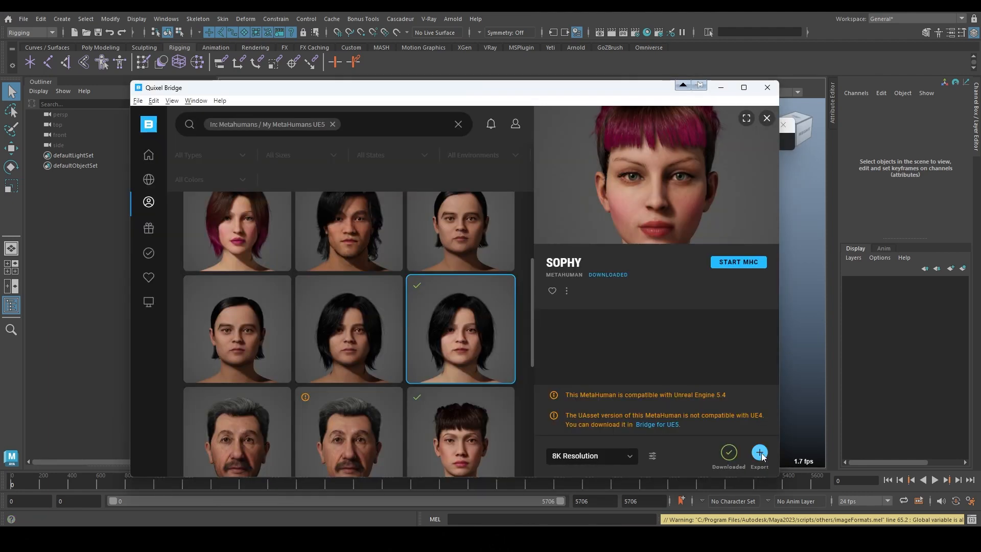
left_click(760, 453)
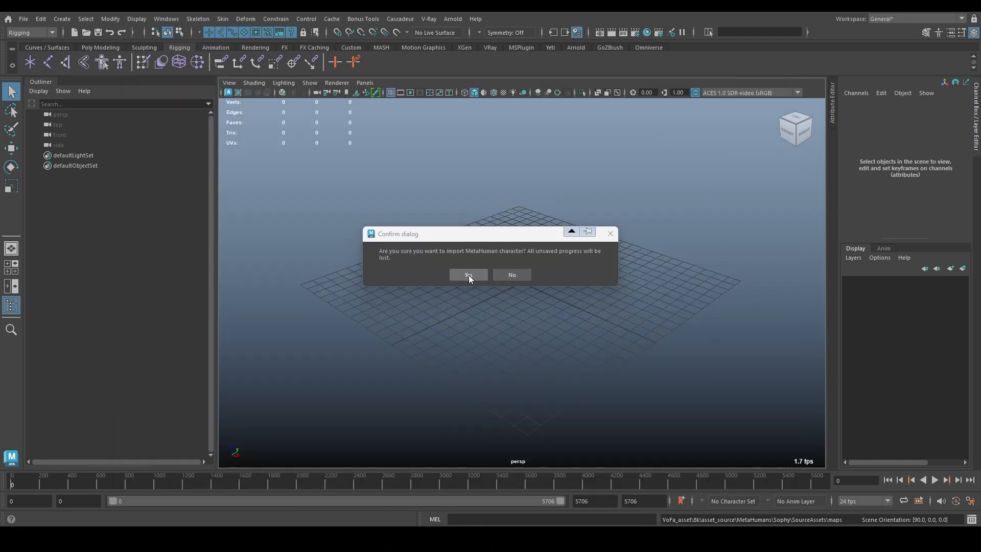
left_click(468, 274)
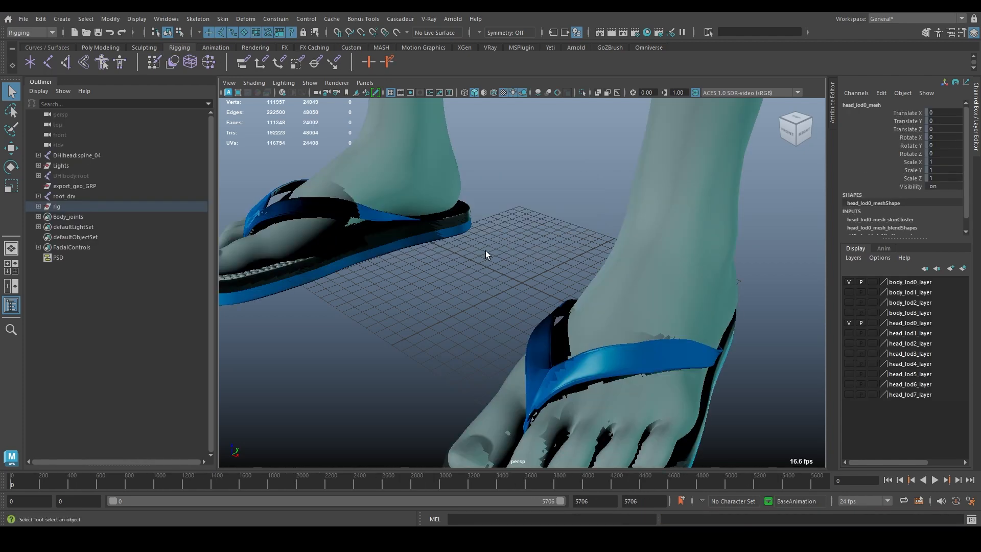
Frame the imported character's head from the front and show the meshes in plain grey shading without the scene's lighting and shadows
key("f")
left_click_drag(471, 291, 523, 270, "alt")
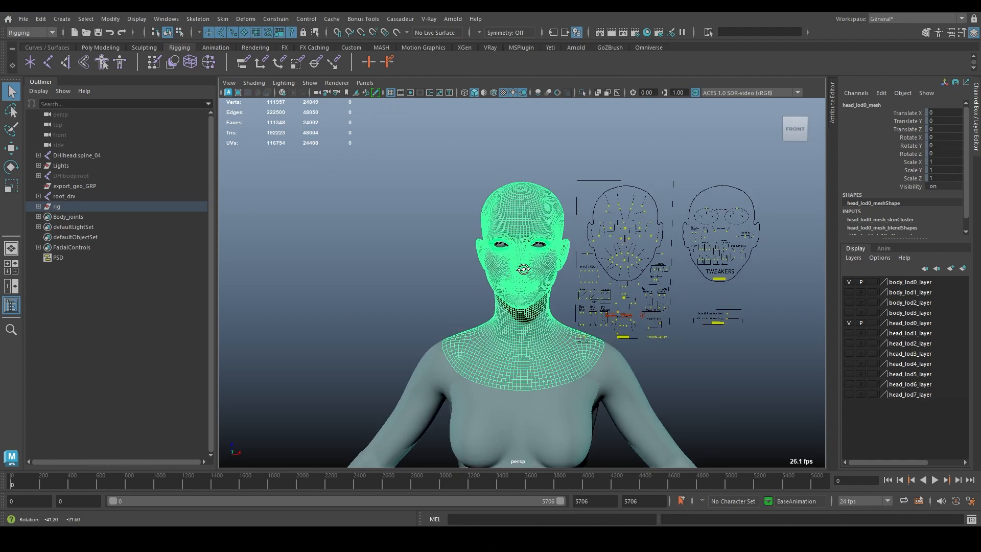
left_click(445, 262)
middle_click_drag(444, 262, 389, 246, "alt")
right_click_drag(389, 246, 518, 280, "alt")
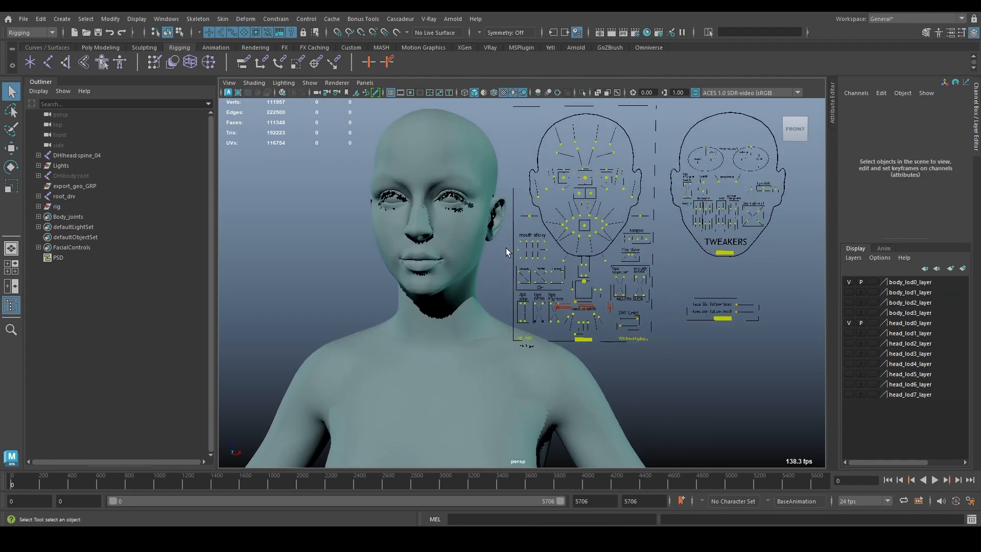
left_click(502, 92)
right_click_drag(485, 225, 605, 283, "alt")
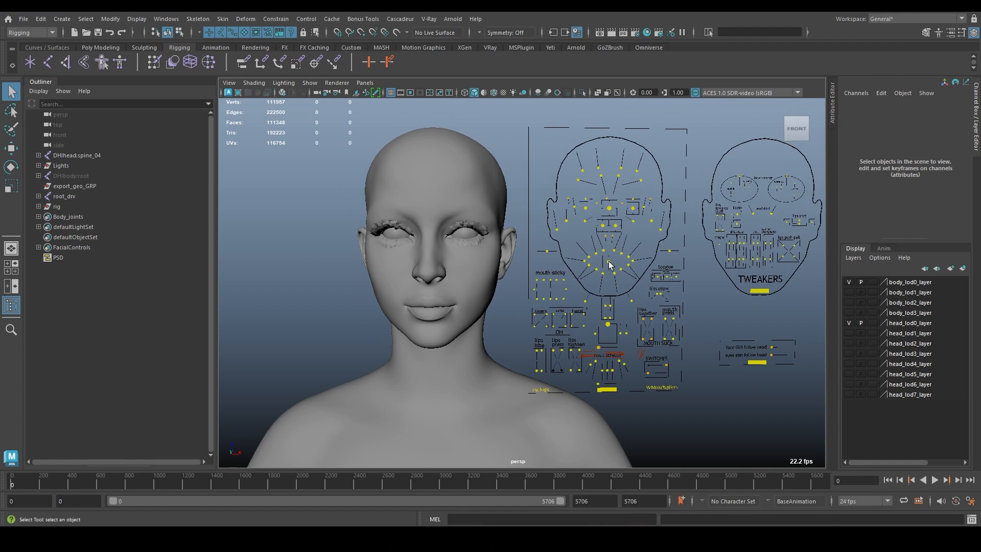
Test the facial rig by moving the central mouth control sideways and down, undo the move, and clear the selection
left_click(609, 261)
key("w")
mouse_move(642, 227)
left_mouse_down()
mouse_move(674, 222)
mouse_move(656, 230)
left_mouse_up()
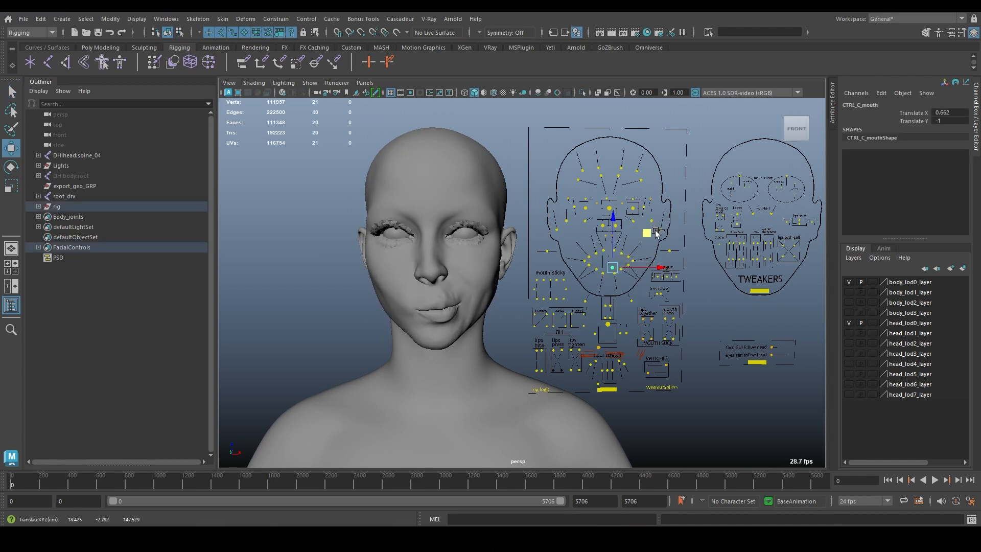
key("ctrl+z")
left_click(311, 287)
Select the head mesh and the body mesh in turn and examine the whole character from the front
left_click(427, 299)
right_click_drag(613, 319, 485, 399, "alt")
middle_click_drag(477, 435, 501, 259, "alt")
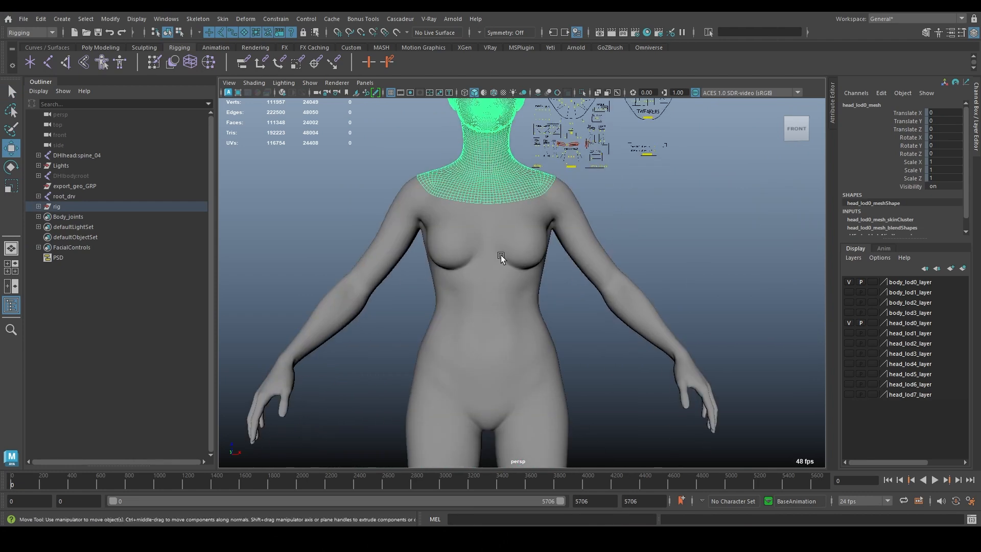
left_click(517, 262)
right_click_drag(518, 261, 331, 265, "alt")
middle_click_drag(513, 352, 514, 313, "alt")
left_click_drag(518, 312, 498, 311, "alt")
right_click_drag(506, 312, 563, 339, "alt")
mouse_move(573, 341)
middle_mouse_down("alt")
mouse_move(561, 324)
mouse_move(568, 340)
middle_mouse_up("alt")
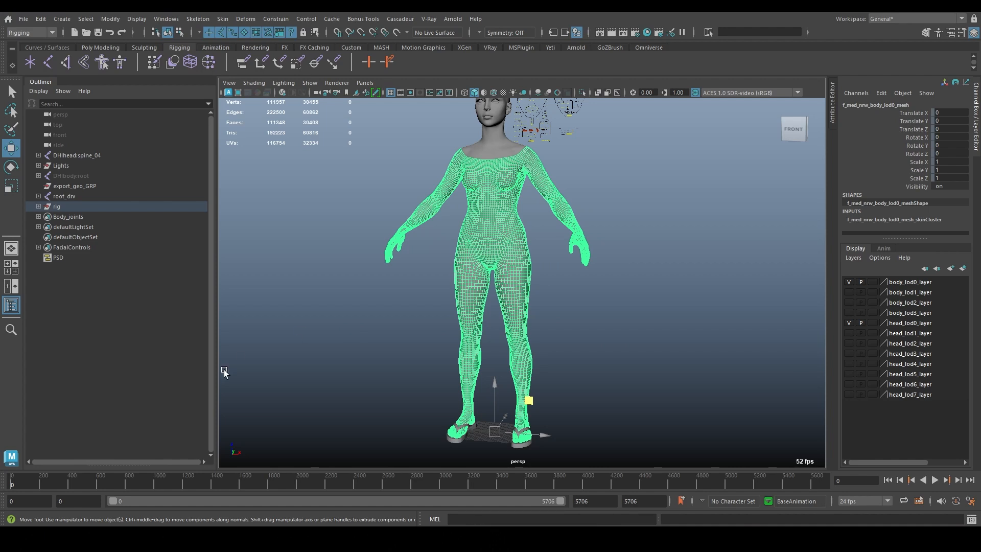
Delete the Lights group and the export_geo_GRP group from the scene
left_click(69, 168)
key("Delete")
left_click(68, 174)
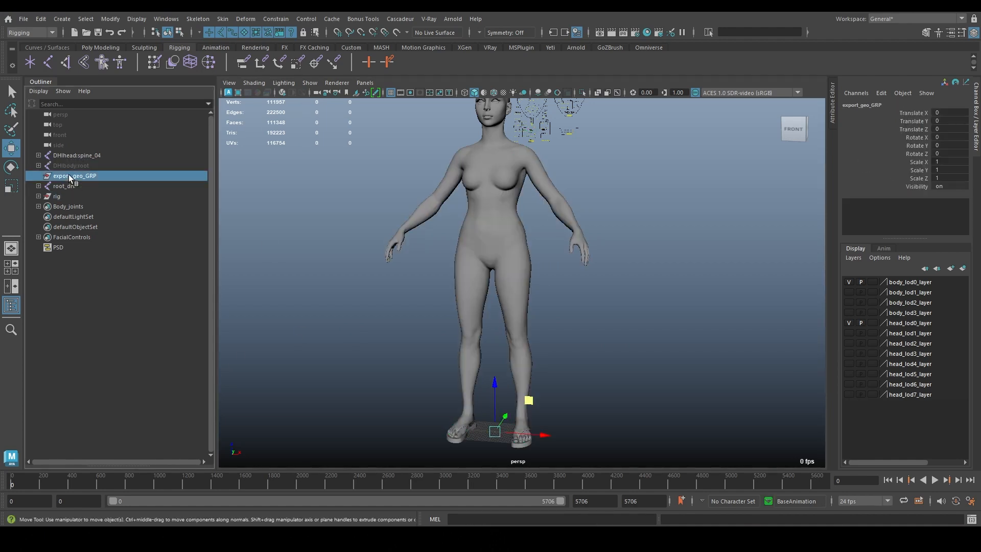
key("Delete")
Locate the lower body LODs through the body_lod1_layer objects and delete body_lod1_grp, body_lod2_grp and body_lod3_grp
right_click(899, 291)
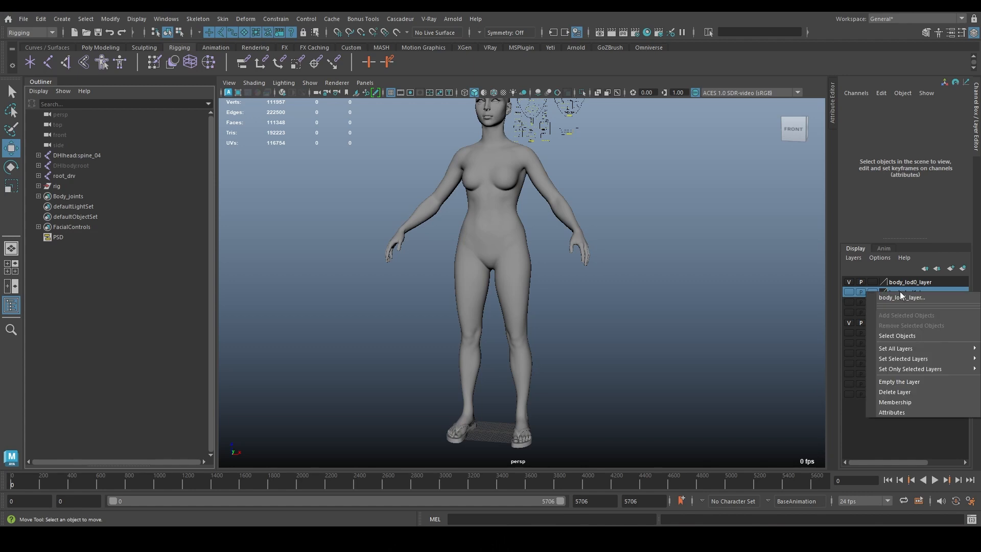
left_click(914, 336)
left_click(44, 217)
left_click(50, 227)
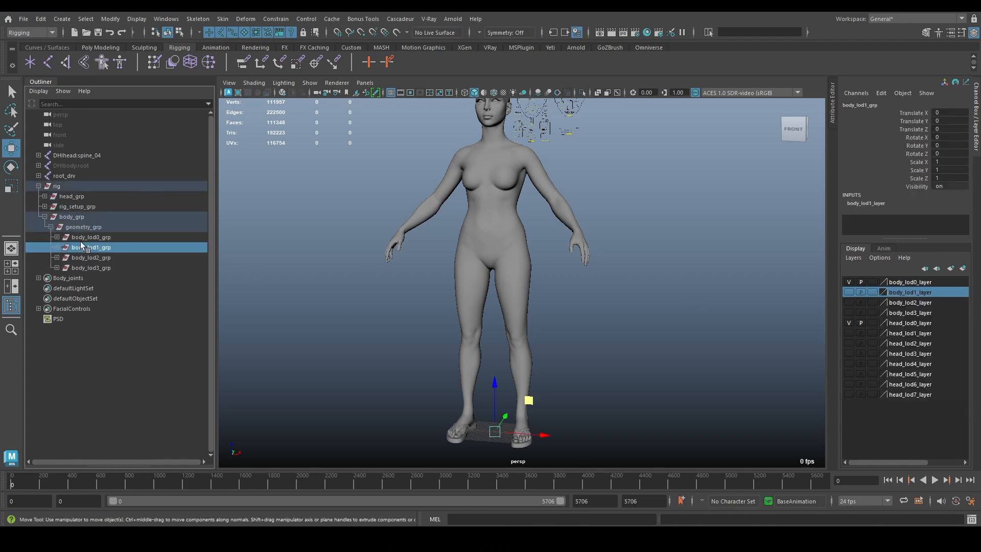
Delete head_lod1_grp through head_lod7_grp from the head's geometry group and remove all unused display layers
left_click(491, 140)
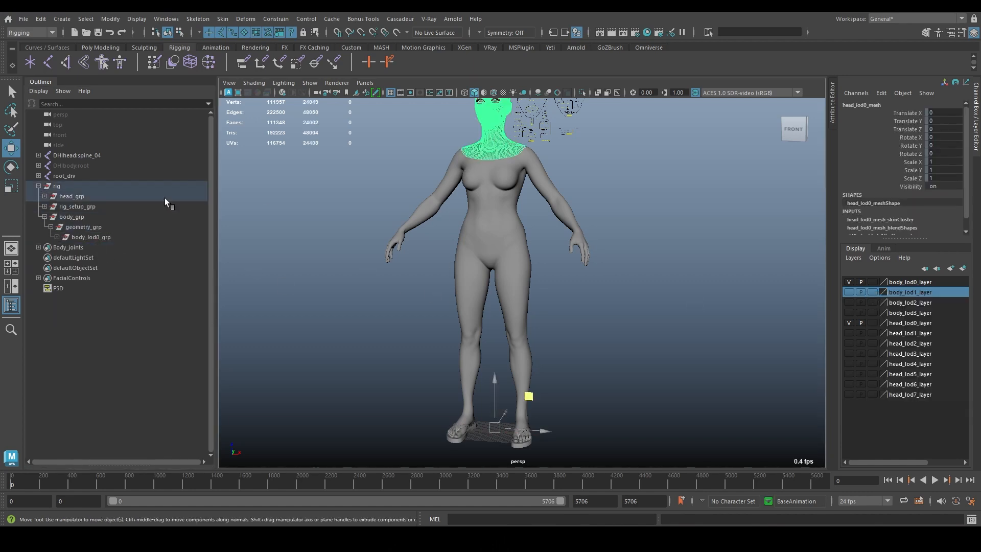
left_click(44, 196)
left_click(50, 206)
left_click_drag(69, 232, 164, 291)
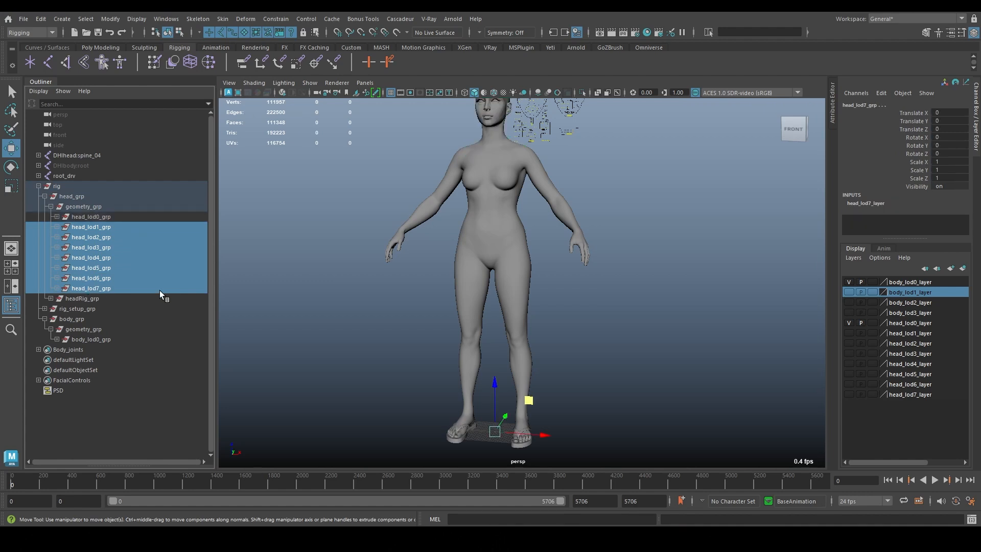
key("Delete")
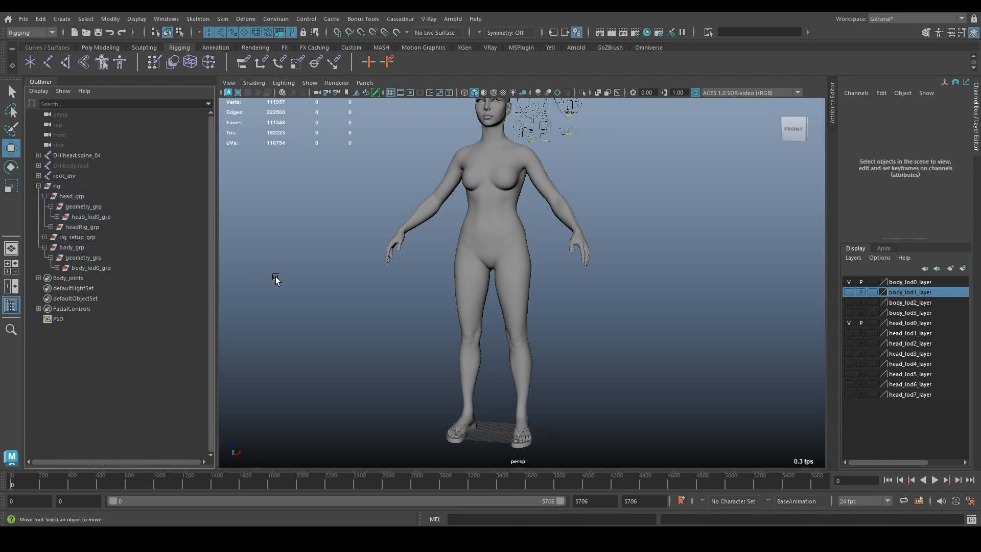
left_click(853, 257)
left_click(857, 353)
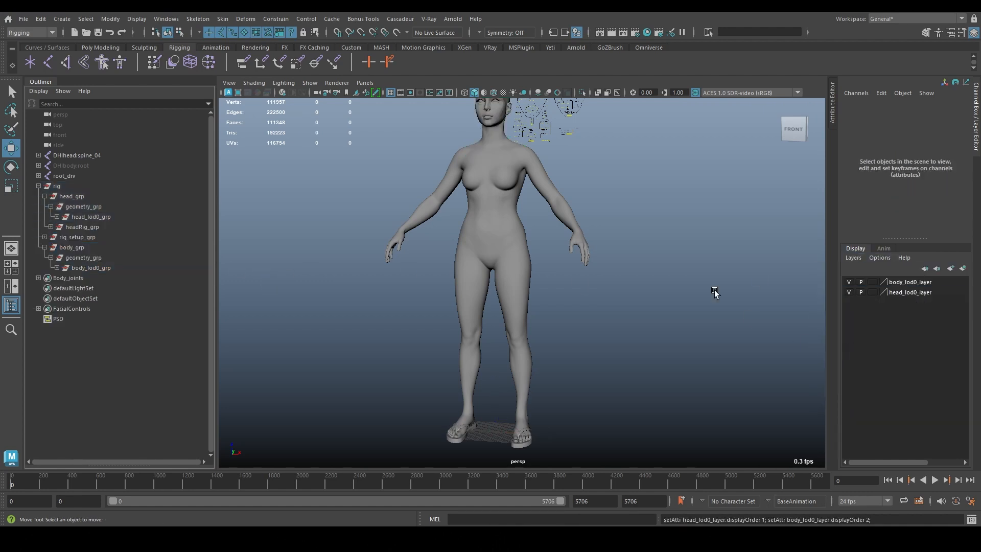
Export the body_lod0 mesh alone as an OBJ file named Body_Tutorial
mouse_move(600, 258)
left_mouse_down("alt")
mouse_move(564, 253)
mouse_move(580, 258)
left_mouse_up("alt")
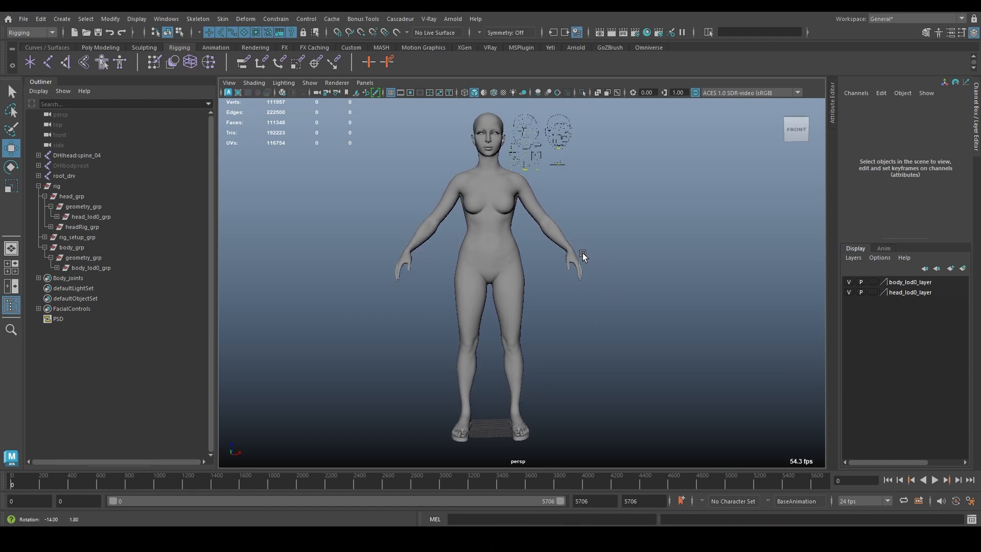
left_click(504, 244)
left_click(23, 18)
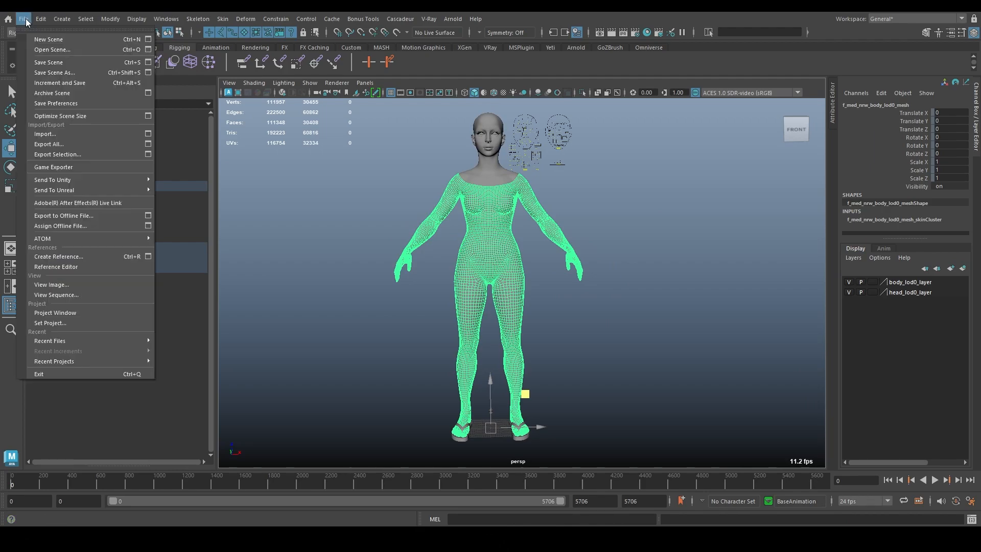
left_click(53, 155)
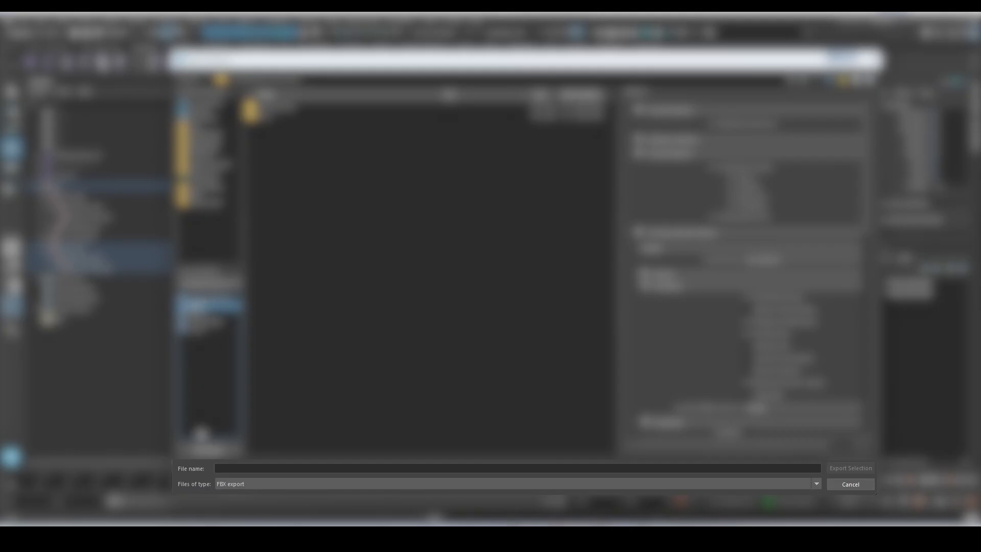
left_click(238, 487)
left_click(231, 468)
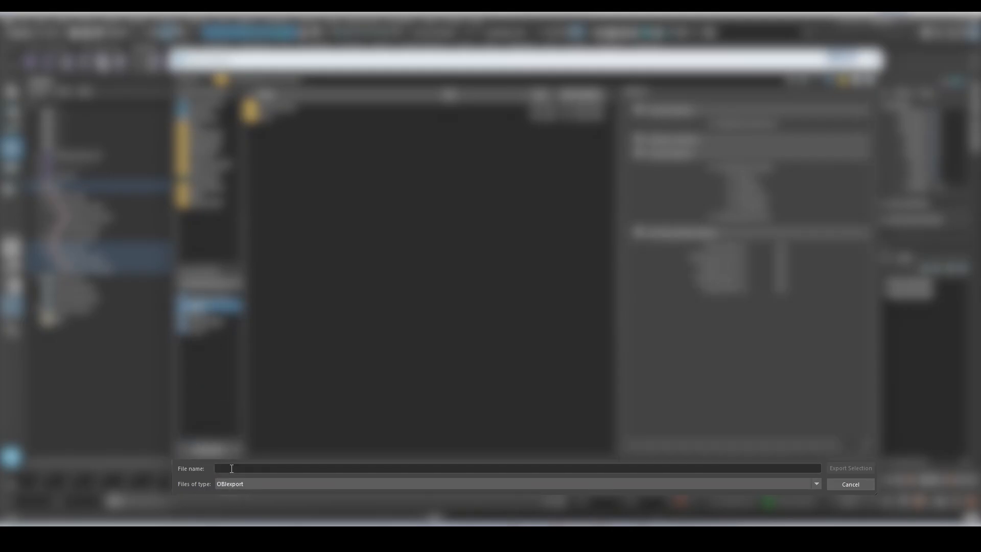
left_click(228, 468)
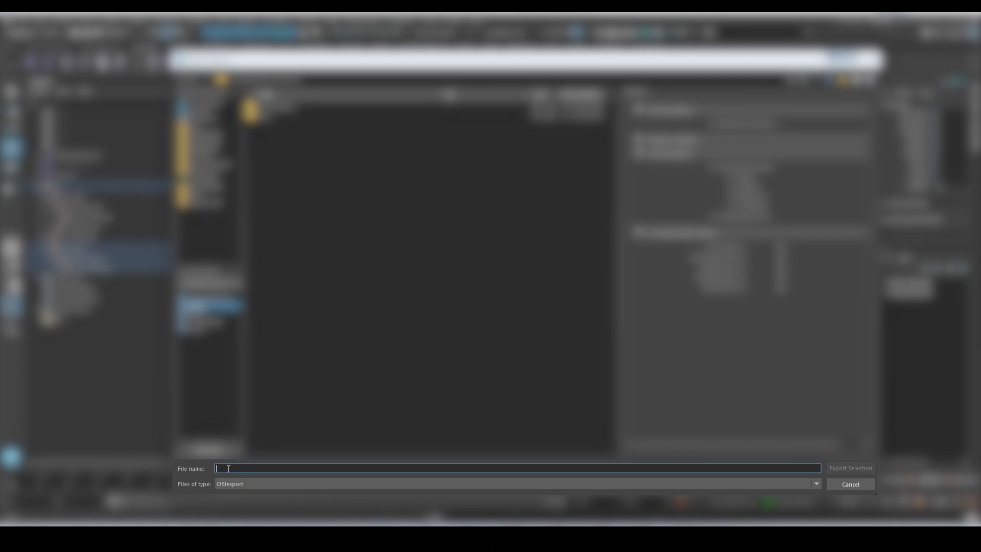
type("Body_Tutori")
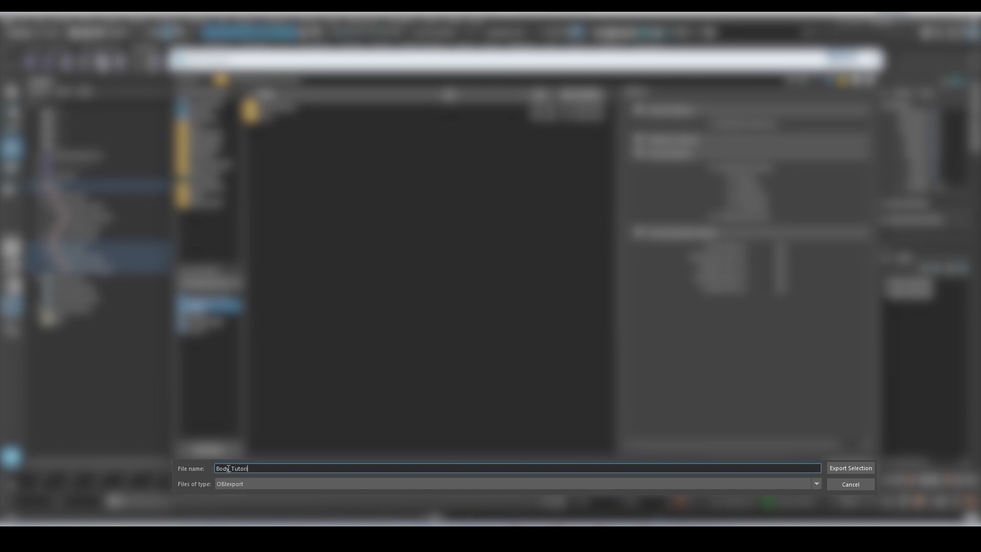
type("al")
key("Return")
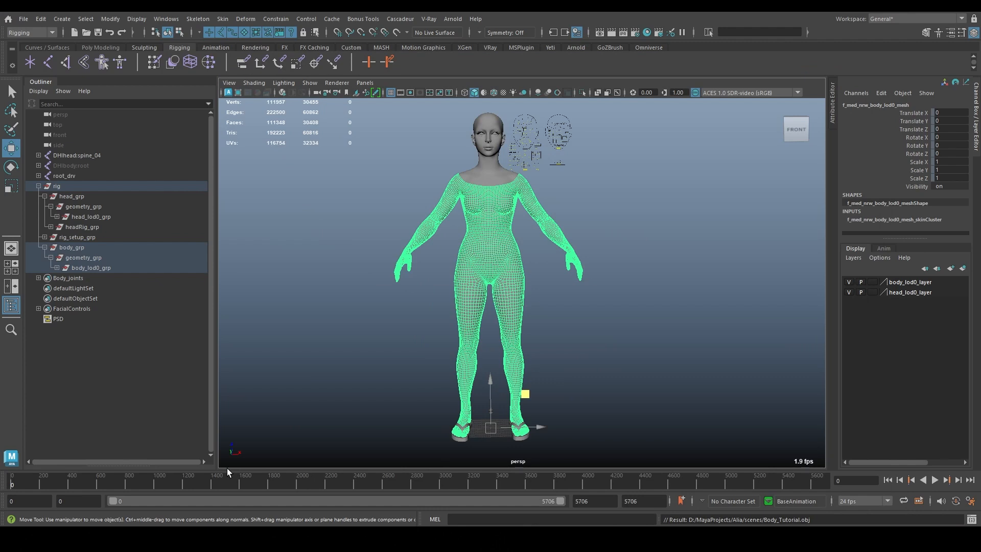
Export the head_lod0 mesh alone as an OBJ file named Head_Tutorial
left_click(71, 196)
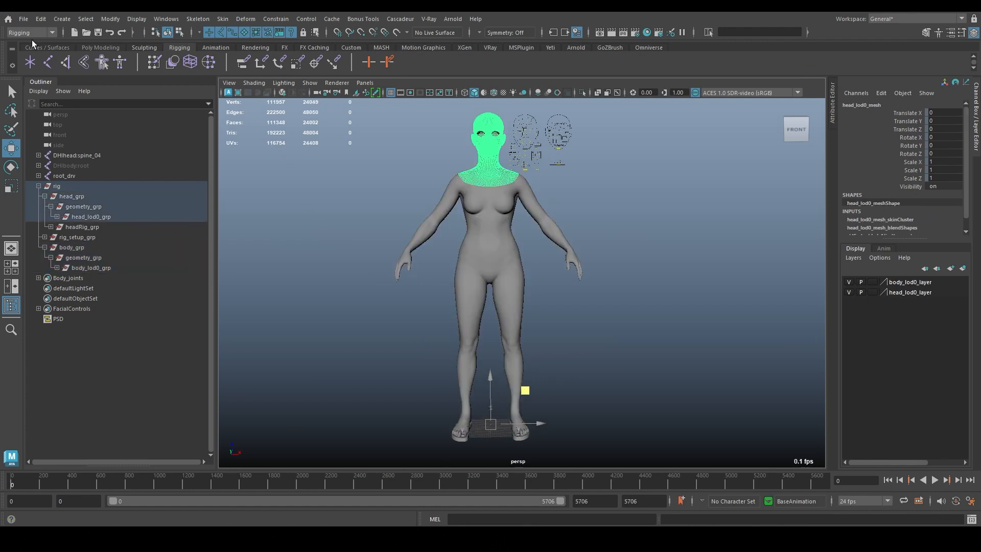
left_click(23, 19)
left_click(57, 154)
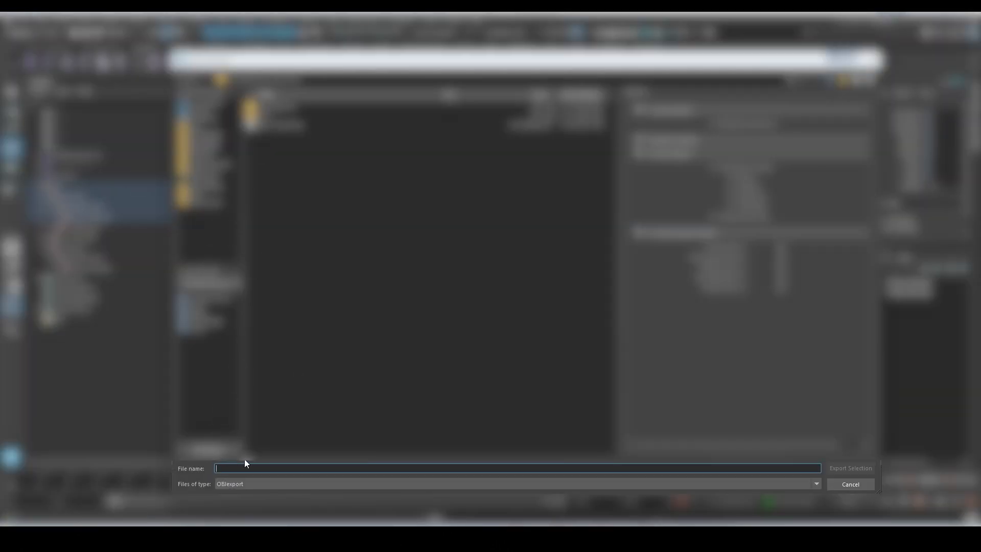
type("Head_Tutorial")
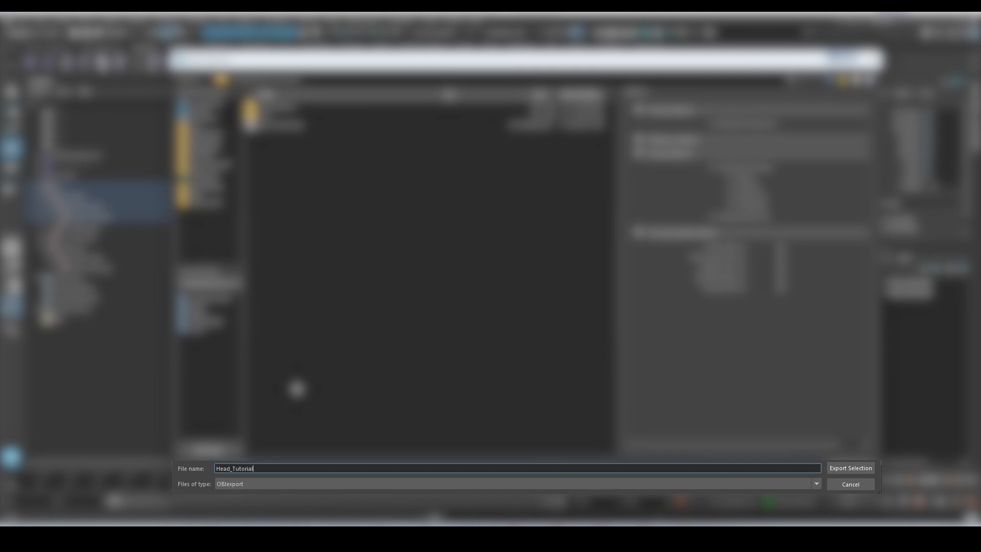
key("Return")
Switch to ZBrush, initialize it to a clean state and import Body_Tutorial.obj
left_click(346, 217)
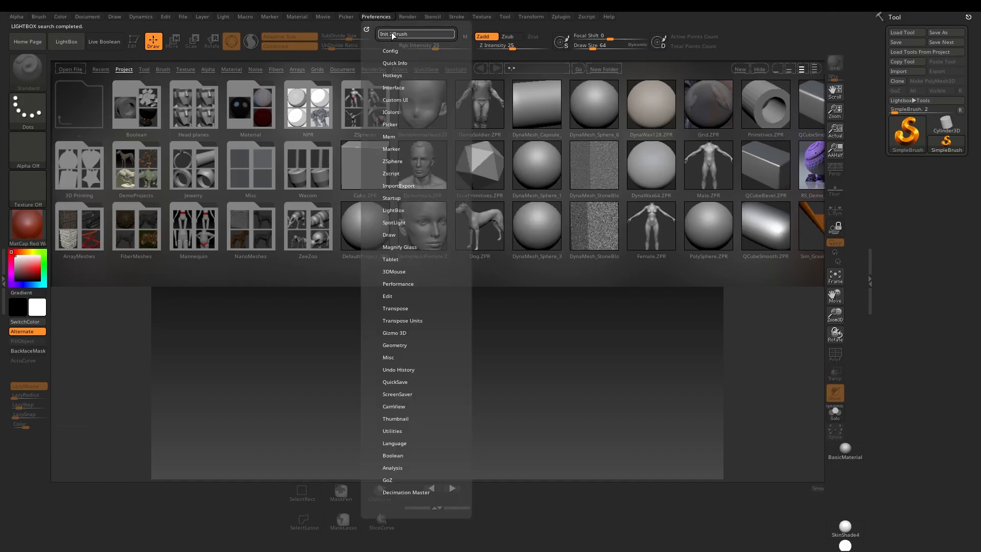
left_click(392, 34)
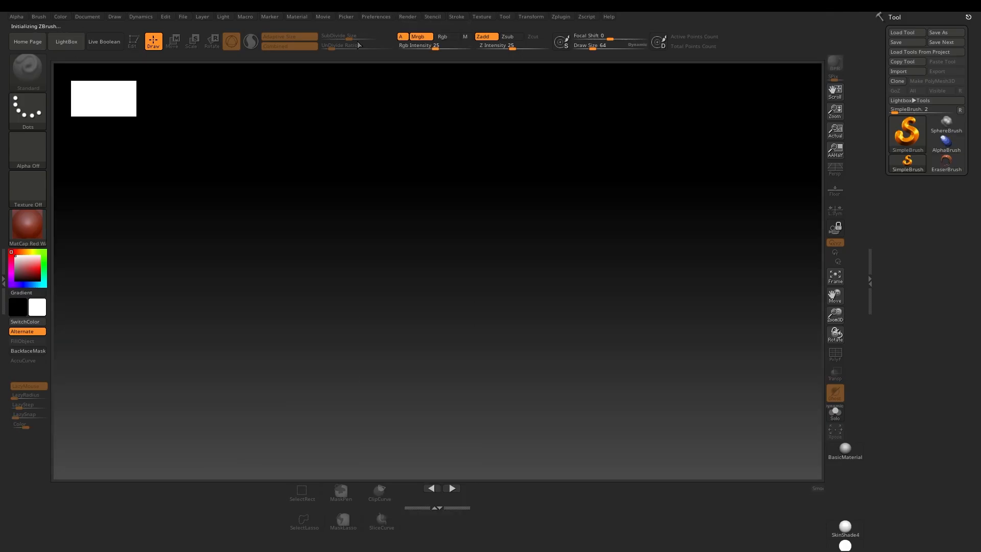
left_click(395, 381)
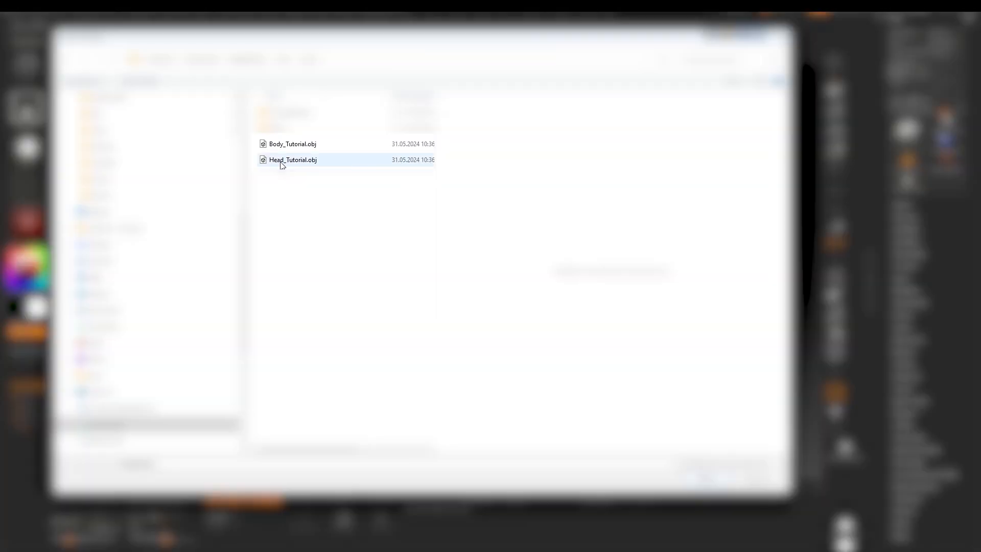
left_click(288, 147)
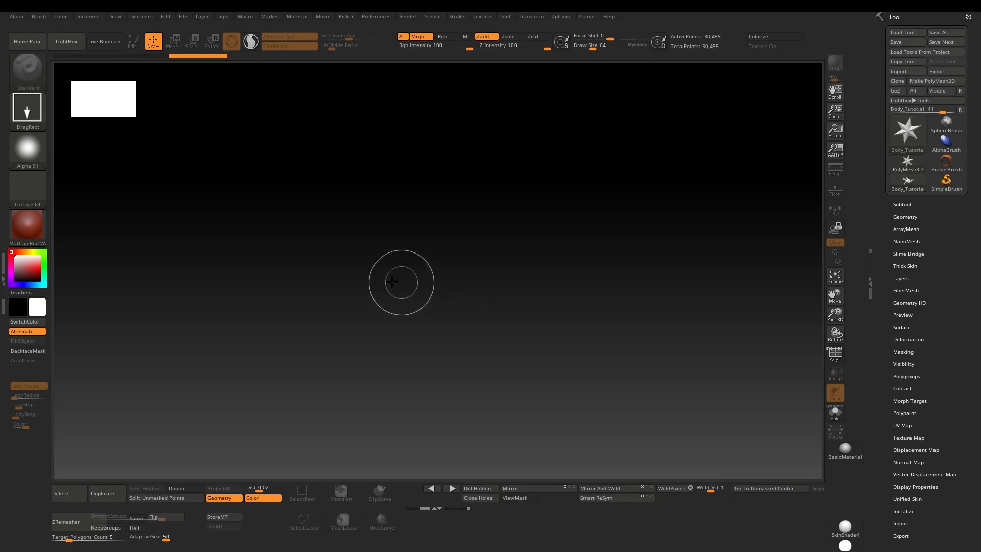
Place the body on the canvas in Edit mode and turn on double-sided display and perspective
left_click_drag(398, 281, 186, 81)
key("t")
left_click(187, 489)
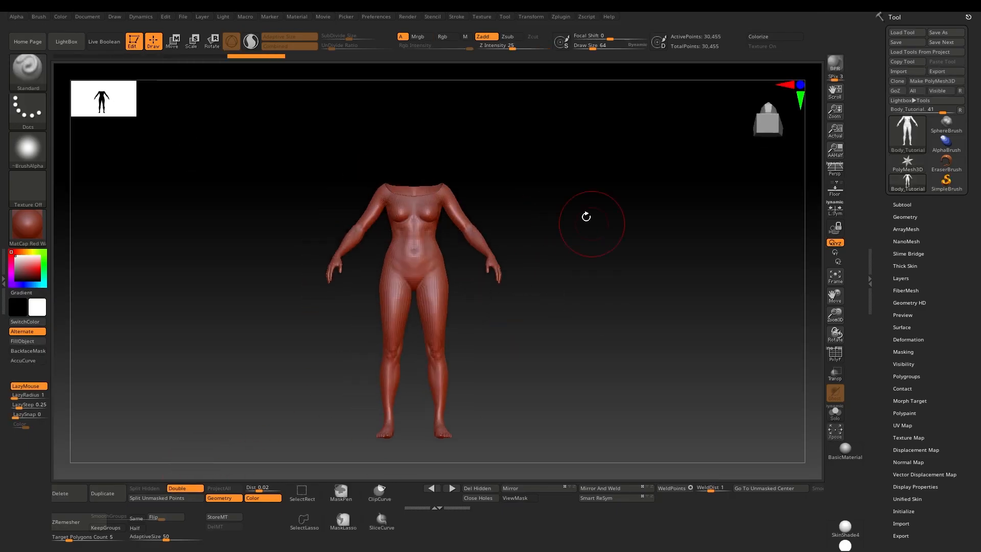
left_click(834, 168)
Add Head_Tutorial.obj as a second subtool alongside the body
left_click(902, 205)
left_click(938, 385)
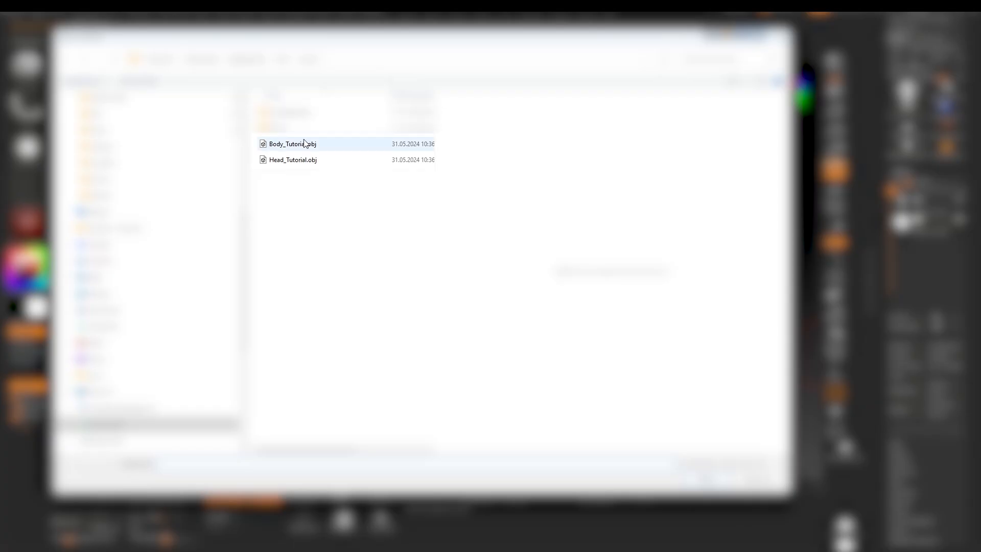
left_click(294, 160)
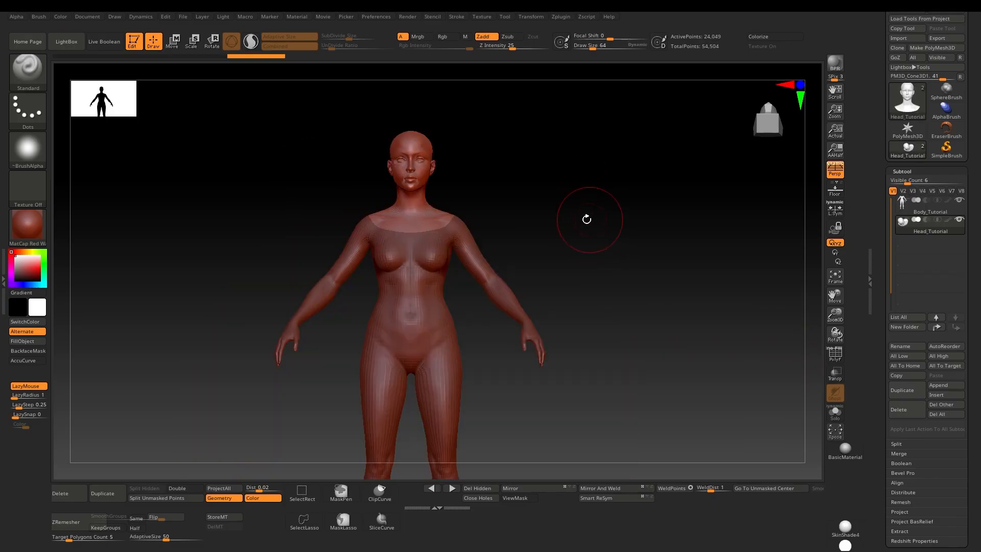
left_click_drag(595, 230, 590, 204, "alt")
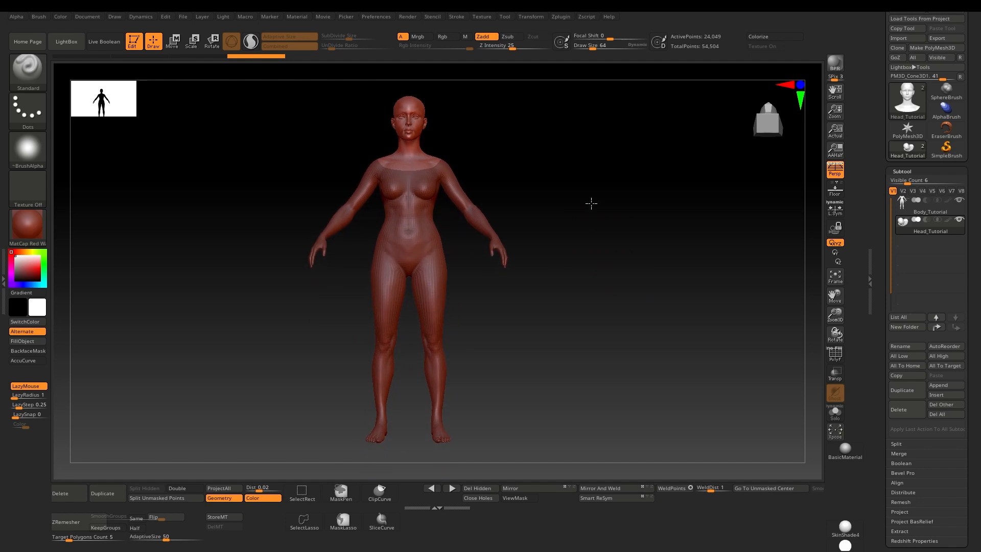
Make the body the active subtool and choose the Move brush for sculpting
left_click(440, 289, "alt")
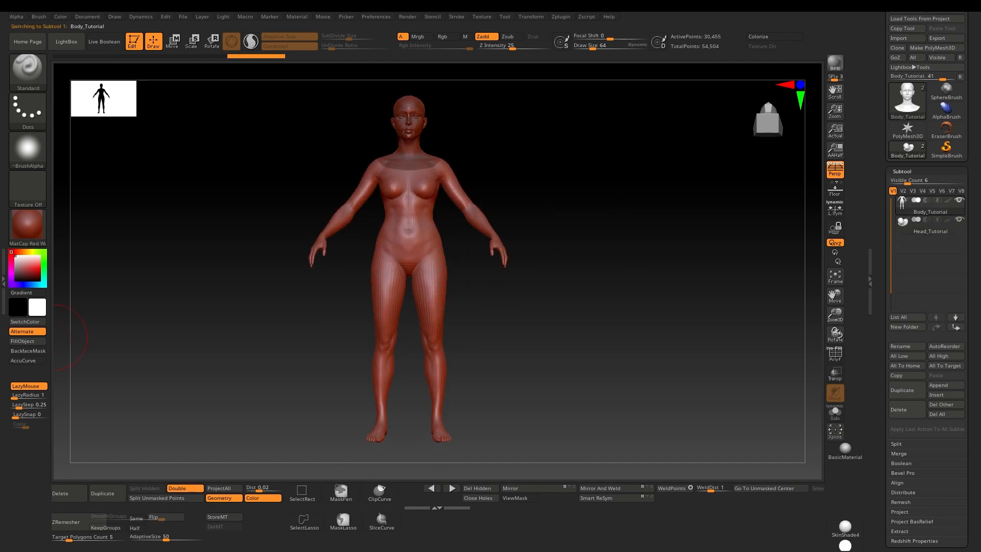
left_click(44, 76)
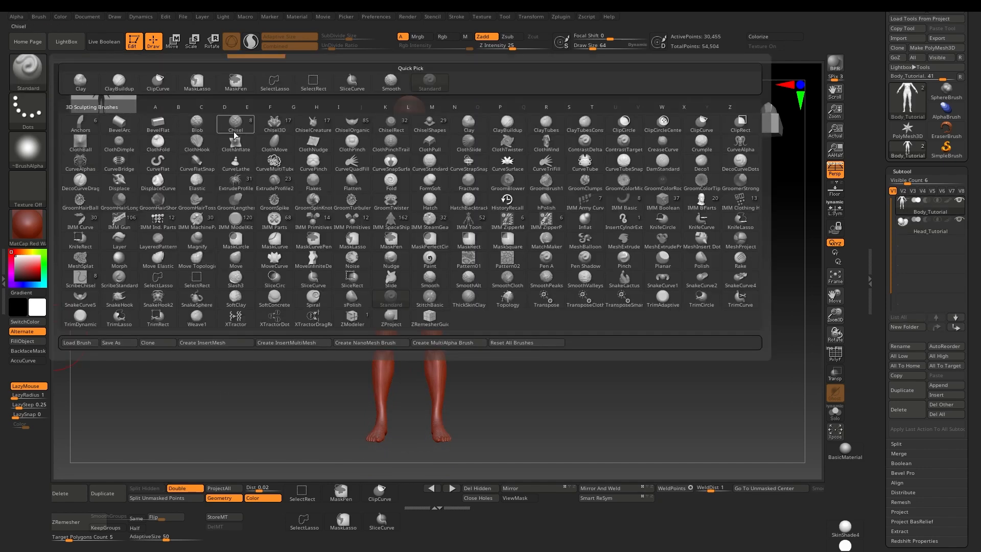
key("m")
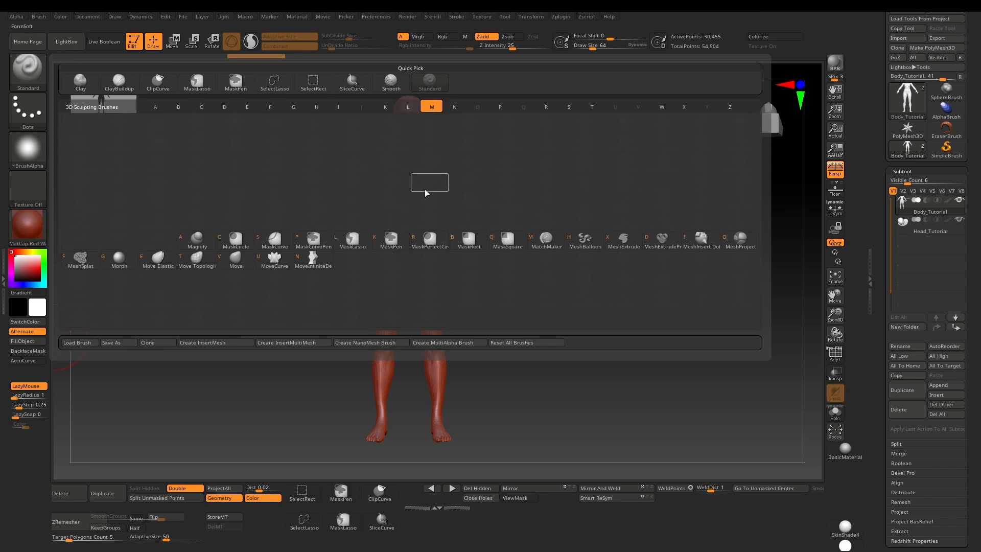
left_click(243, 262)
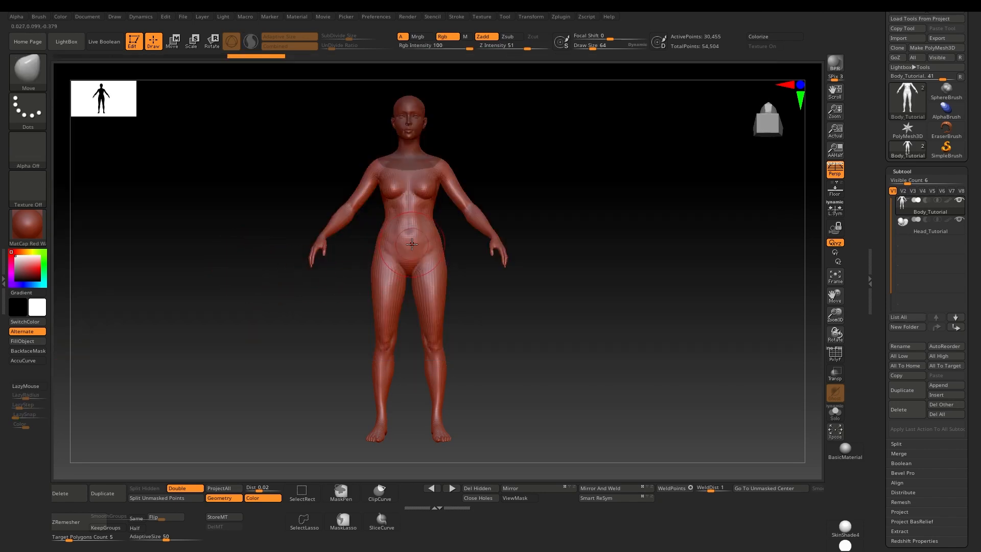
Narrow the waist, hips and outer thighs symmetrically with the Move brush at a draw size of about 151
left_click_drag(509, 305, 585, 332, "alt")
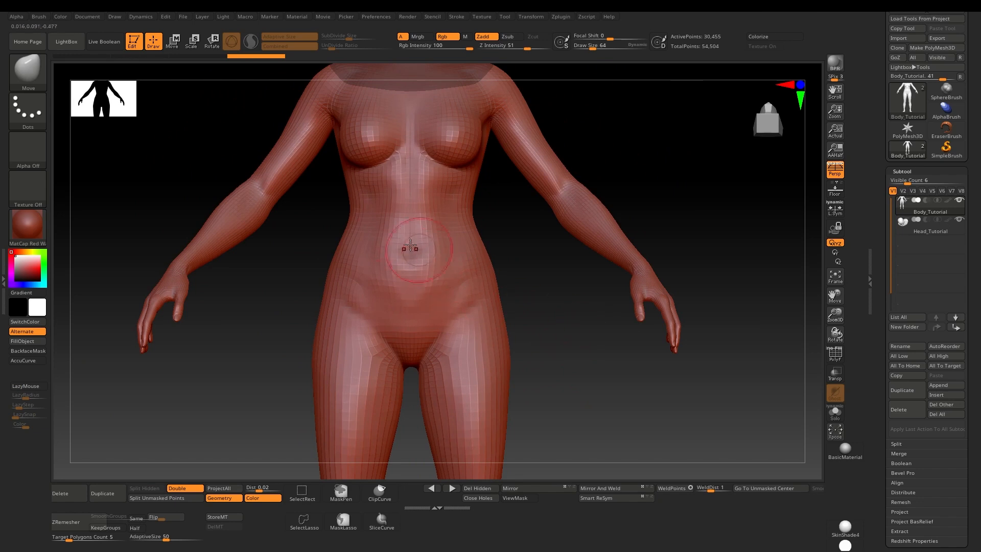
key("space")
left_click_drag(347, 213, 362, 215)
mouse_move(602, 363)
left_mouse_down("alt")
mouse_move(591, 302)
mouse_move(580, 345)
mouse_move(588, 378)
left_mouse_up("alt")
left_click_drag(346, 353, 352, 351)
left_click_drag(350, 290, 357, 287)
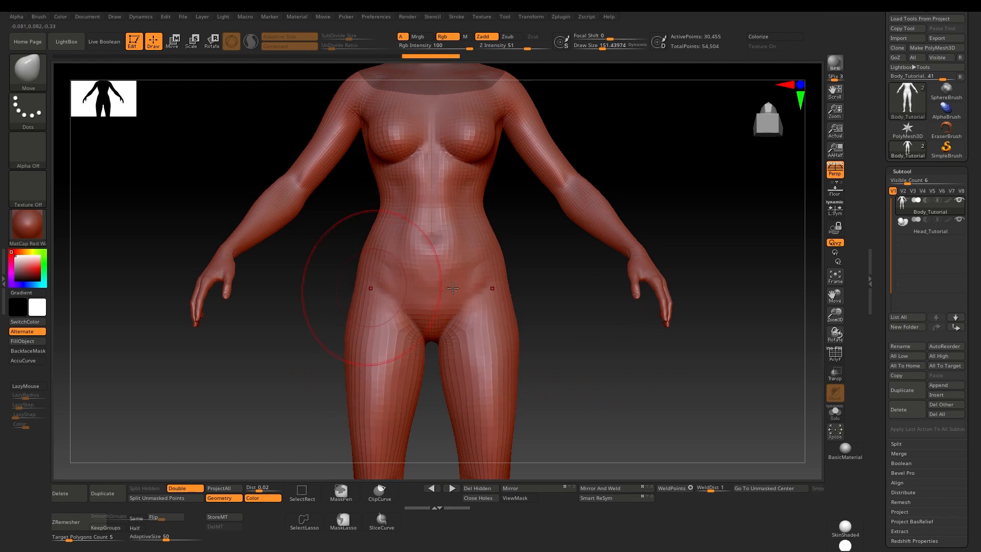
Reduce the draw size to about 114 and reshape and smooth the thighs above the knees
mouse_move(599, 375)
left_mouse_down("alt")
mouse_move(595, 337)
mouse_move(558, 287)
mouse_move(639, 201)
mouse_move(557, 215)
left_mouse_up("alt")
mouse_move(477, 326)
left_mouse_down()
mouse_move(632, 252)
mouse_move(650, 229)
mouse_move(641, 304)
mouse_move(592, 364)
left_mouse_up()
left_click_drag(547, 330, 521, 348, "alt")
right_click(387, 336)
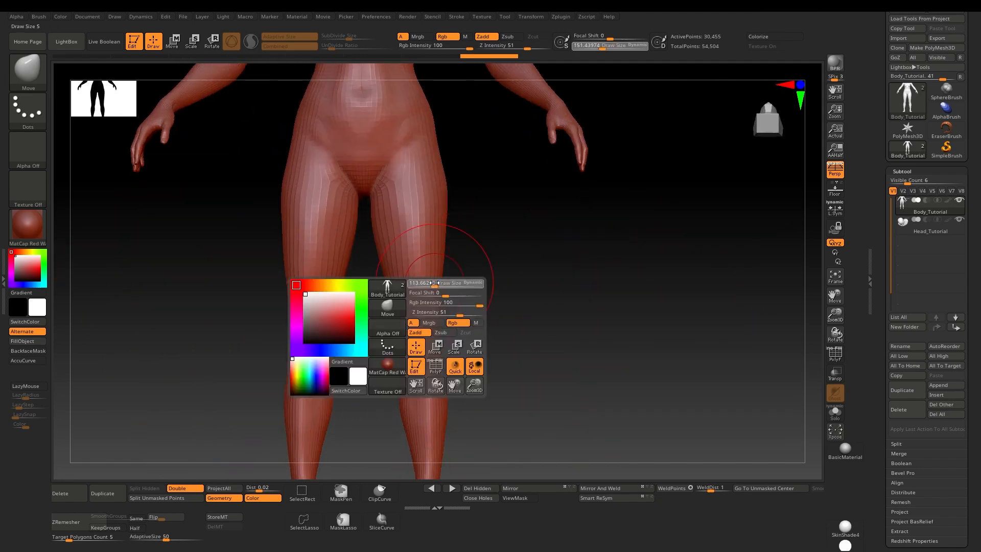
mouse_move(423, 323)
left_mouse_down("shift")
mouse_move(410, 250)
mouse_move(425, 217)
mouse_move(428, 312)
left_mouse_up("shift")
left_click_drag(428, 271, 434, 311, "shift")
Refine the contours of the thighs and hips with small Move brush strokes
mouse_move(548, 334)
left_mouse_down("alt")
mouse_move(546, 294)
mouse_move(554, 337)
mouse_move(460, 358)
left_mouse_up("alt")
left_click_drag(357, 311, 359, 306)
mouse_move(312, 334)
left_mouse_down()
mouse_move(317, 345)
mouse_move(311, 299)
mouse_move(312, 327)
left_mouse_up()
mouse_move(531, 338)
left_mouse_down("alt")
mouse_move(523, 288)
mouse_move(490, 276)
mouse_move(491, 319)
left_mouse_up("alt")
left_click_drag(468, 236, 464, 245)
mouse_move(587, 317)
left_mouse_down("alt")
mouse_move(585, 282)
mouse_move(579, 306)
left_mouse_up("alt")
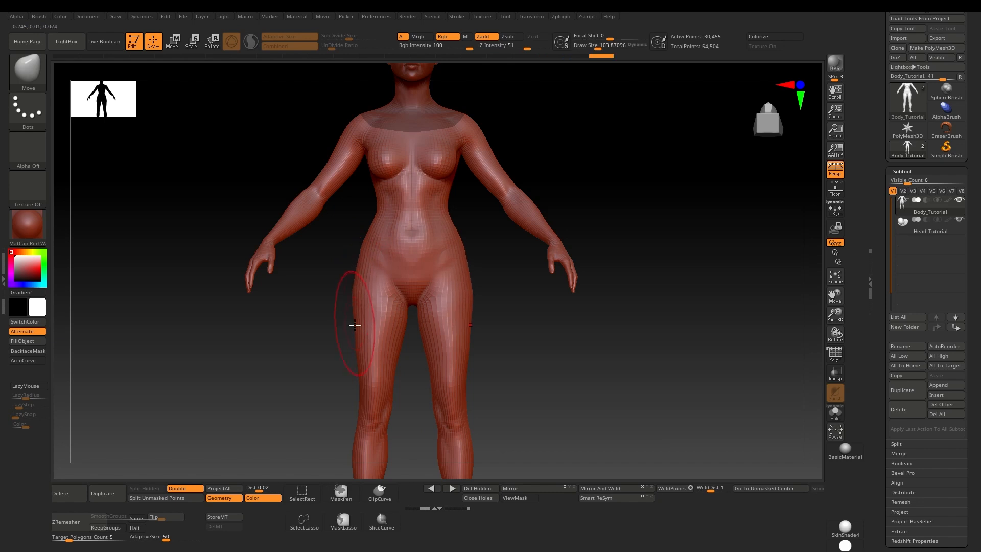
Hide both arms of the body mesh and turn off perspective for a side view of the torso
mouse_move(640, 306)
left_mouse_down()
mouse_move(583, 301)
mouse_move(536, 333)
mouse_move(623, 317)
left_mouse_up()
left_click_drag(556, 245, 524, 220, "alt")
left_click_drag(580, 134, 437, 310, "ctrl+shift")
left_click_drag(486, 139, 411, 229, "ctrl+alt+shift")
left_click_drag(545, 289, 493, 284)
left_click_drag(493, 283, 554, 240, "alt")
key("p")
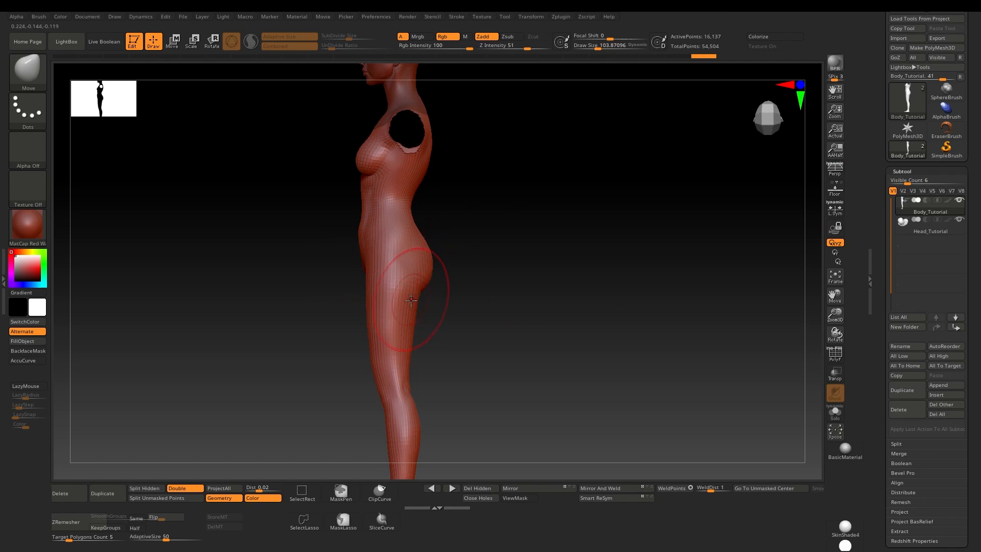
Reshape the buttocks, thighs and belly in profile using a draw size of about 119
key("bracketright")
left_click_drag(412, 299, 408, 295)
left_click_drag(374, 354, 378, 352)
left_click_drag(429, 259, 524, 219)
key("f")
mouse_move(522, 196)
left_mouse_down("shift")
mouse_move(575, 183)
mouse_move(506, 301)
left_mouse_up("shift")
key("s")
left_click_drag(433, 310, 425, 312)
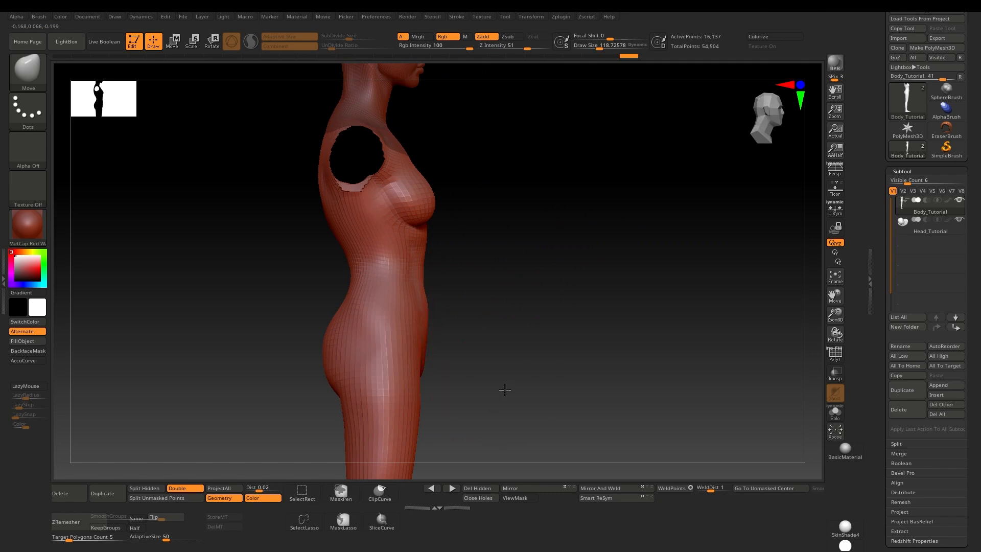
Adjust the inner and outer leg contours around the thighs, knees and calves from the front
left_click_drag(504, 389, 506, 327, "alt")
left_click_drag(534, 348, 483, 344)
left_click_drag(511, 347, 516, 291, "alt")
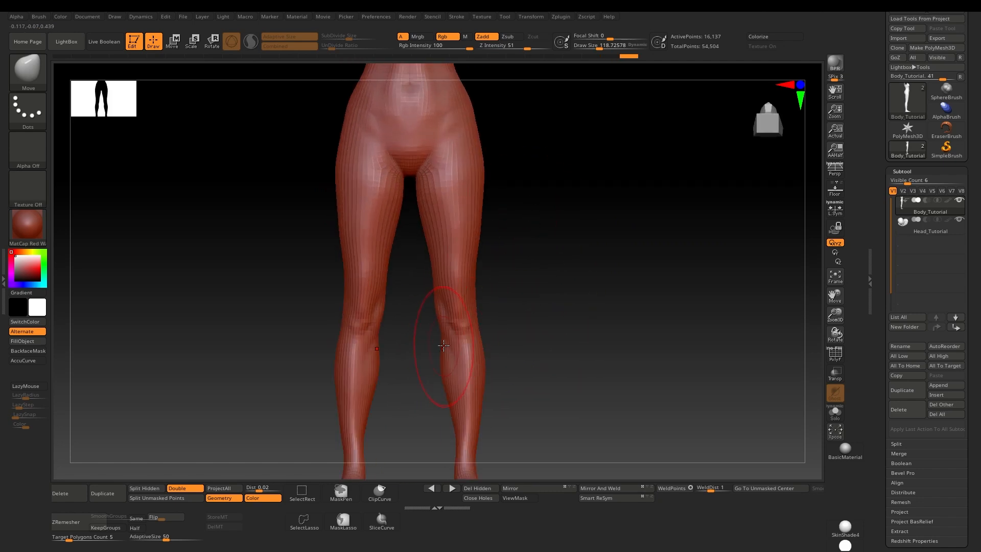
mouse_move(401, 364)
left_mouse_down("shift")
mouse_move(470, 374)
mouse_move(473, 286)
left_mouse_up("shift")
mouse_move(437, 246)
left_mouse_down()
mouse_move(426, 247)
mouse_move(417, 275)
left_mouse_up()
left_click_drag(458, 372, 491, 311, "alt")
left_click_drag(418, 276, 417, 301, "alt")
left_click_drag(489, 340, 519, 345, "shift")
left_click_drag(520, 346, 541, 274, "alt")
mouse_move(518, 137)
left_mouse_down("alt")
mouse_move(517, 164)
mouse_move(413, 288)
left_mouse_up("alt")
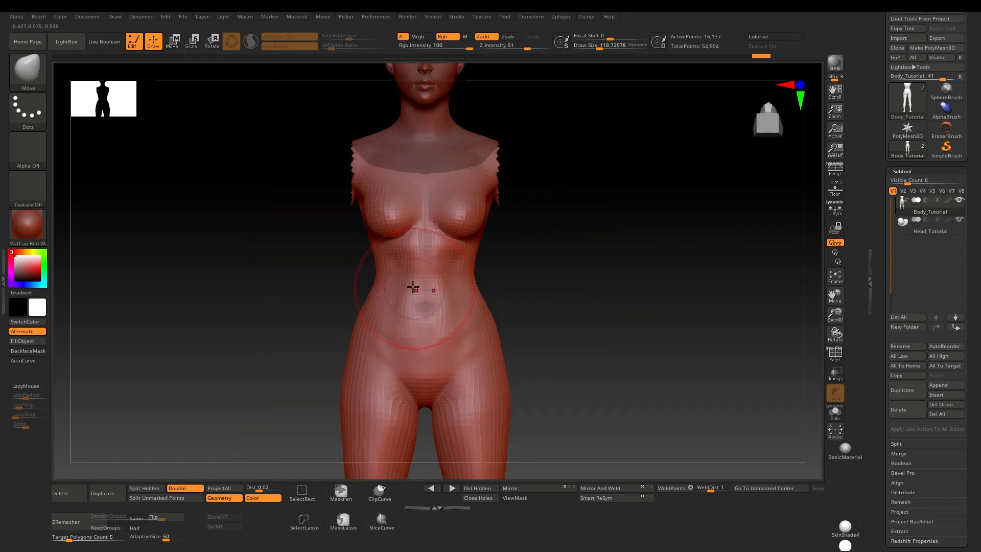
Reduce the draw size to about 62, unhide the arms and turn perspective back on
key("space")
mouse_move(607, 327)
left_mouse_down("alt")
mouse_move(615, 278)
mouse_move(623, 305)
left_mouse_up("alt")
left_click(615, 278, "ctrl+shift")
key("p")
mouse_move(567, 329)
left_mouse_down()
mouse_move(525, 333)
mouse_move(622, 254)
mouse_move(530, 236)
left_mouse_up()
left_click_drag(587, 245, 543, 265)
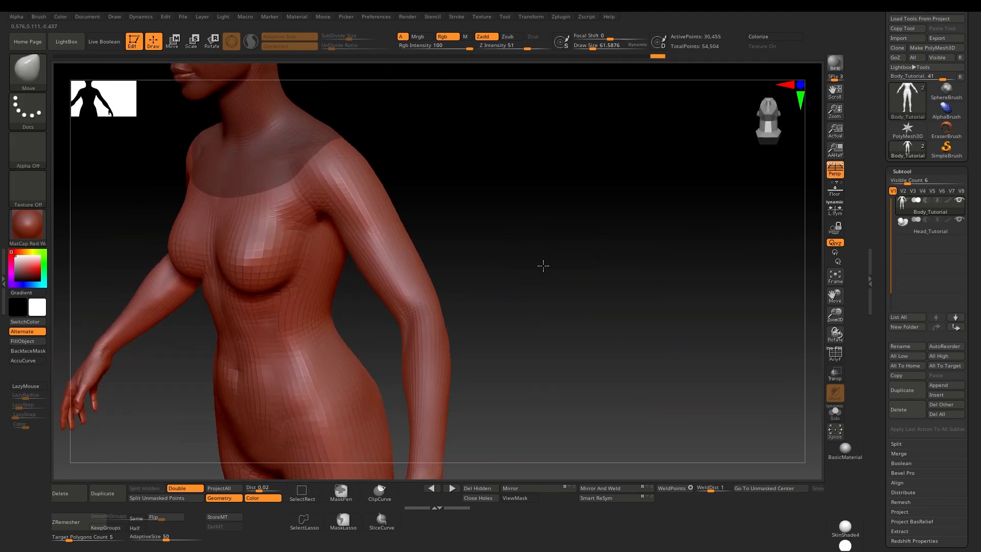
Set the draw size to about 114 and reshape the upper arms and shoulders with the Move brush
left_click_drag(527, 214, 480, 245)
key("space")
left_click_drag(306, 230, 329, 307)
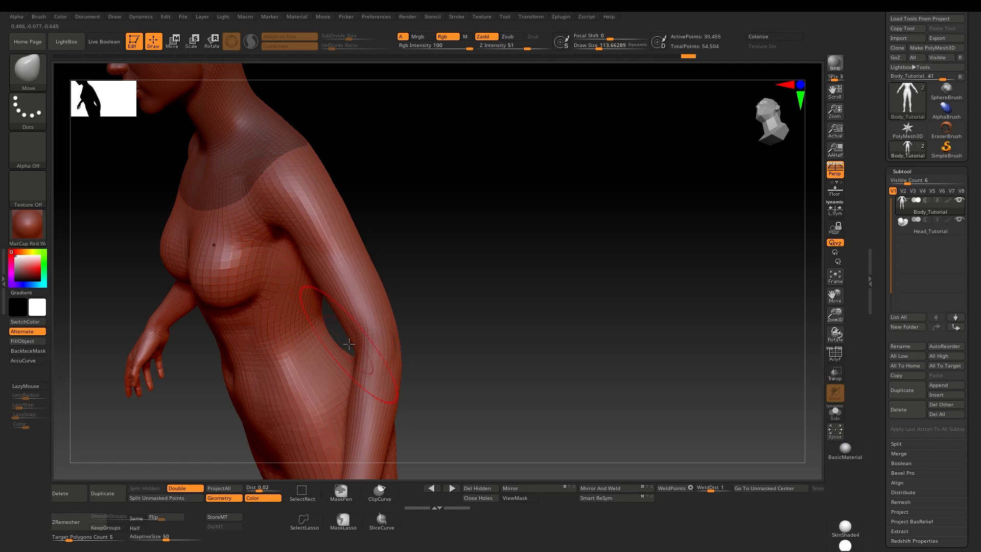
left_click_drag(408, 312, 454, 280)
left_click_drag(379, 270, 375, 271)
left_click_drag(423, 240, 472, 224)
left_click_drag(326, 257, 319, 261)
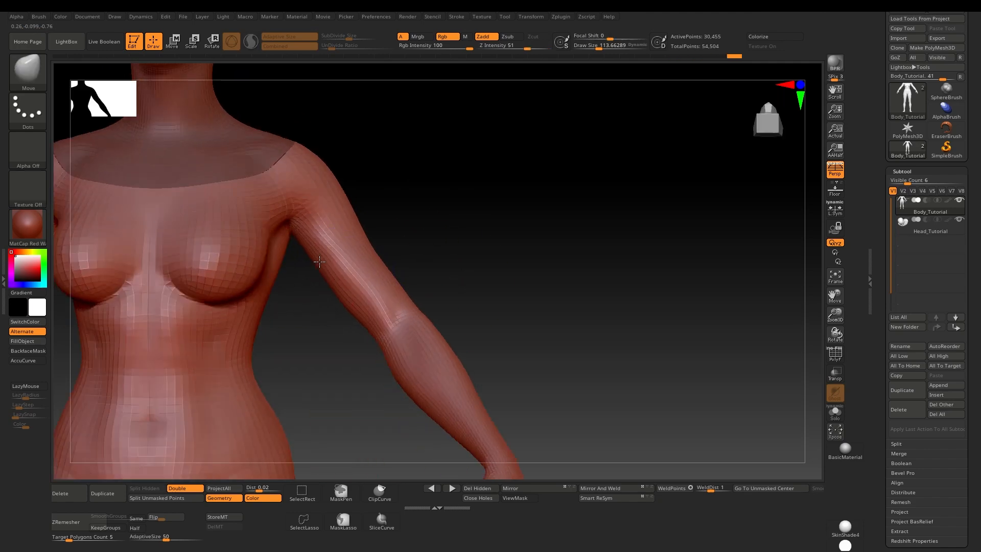
left_click_drag(358, 214, 357, 243)
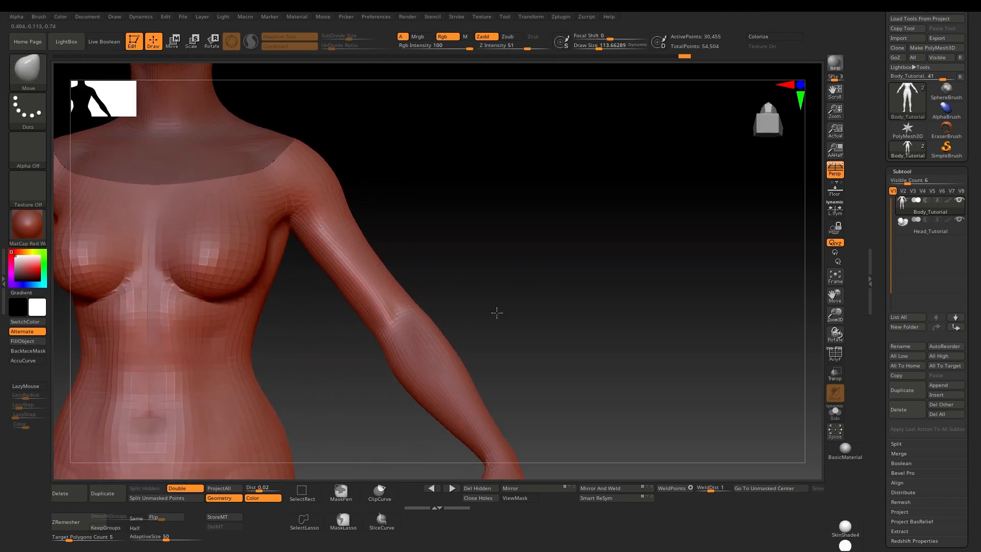
Refine the forearm and elbow contours and smooth the forearm surface
mouse_move(495, 311)
left_mouse_down("alt")
mouse_move(510, 258)
mouse_move(480, 307)
left_mouse_up("alt")
left_click_drag(459, 338, 456, 339)
left_click_drag(502, 266, 480, 327, "alt")
mouse_move(388, 318)
left_mouse_down()
mouse_move(380, 322)
mouse_move(394, 320)
left_mouse_up()
left_click_drag(447, 350, 452, 355, "shift")
Smooth the remaining uneven surface areas around the elbow and arm
left_click_drag(531, 353, 549, 302, "alt")
mouse_move(549, 302)
left_mouse_down()
mouse_move(511, 299)
mouse_move(536, 304)
mouse_move(637, 231)
left_mouse_up()
mouse_move(648, 304)
left_mouse_down("alt")
mouse_move(653, 218)
mouse_move(627, 339)
mouse_move(591, 364)
mouse_move(452, 353)
left_mouse_up("alt")
mouse_move(396, 327)
left_mouse_down("shift")
mouse_move(393, 306)
mouse_move(386, 340)
left_mouse_up("shift")
mouse_move(353, 376)
left_mouse_down("shift")
mouse_move(495, 402)
mouse_move(567, 287)
mouse_move(543, 295)
left_mouse_up("shift")
Set the draw size to about 90 and adjust the outer hip contour with the Move brush
key("space")
left_click_drag(522, 249, 327, 268)
key("space")
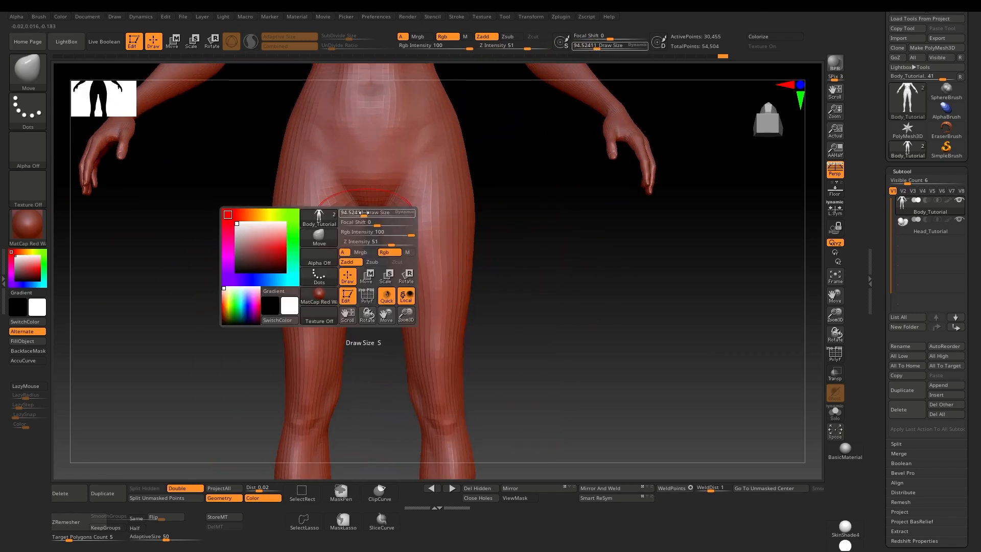
left_click_drag(366, 213, 364, 215)
left_click_drag(503, 311, 472, 312, "alt")
left_click_drag(338, 219, 342, 219)
left_click_drag(502, 276, 611, 287)
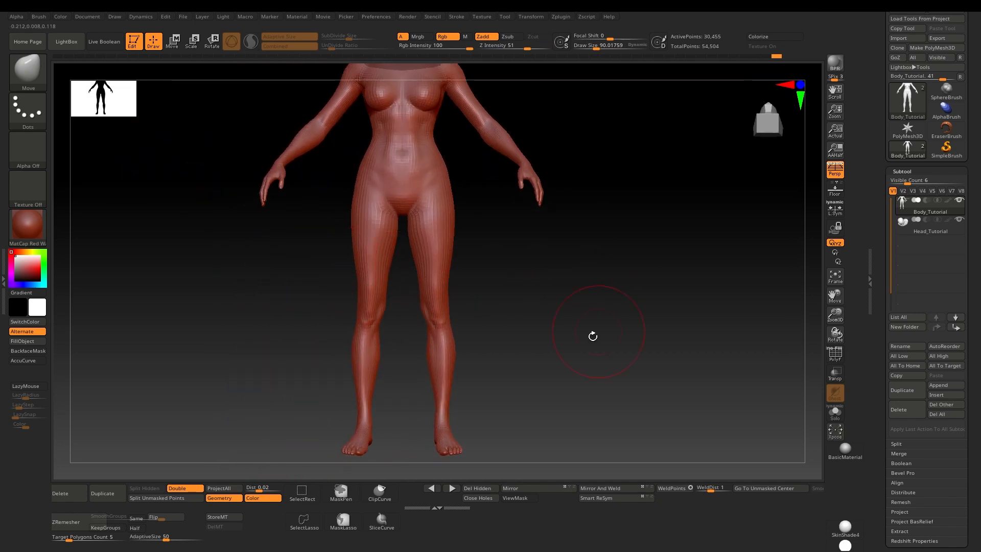
Frame the whole figure and change its material to Blinn
key("f")
left_click(27, 225)
left_click(263, 237)
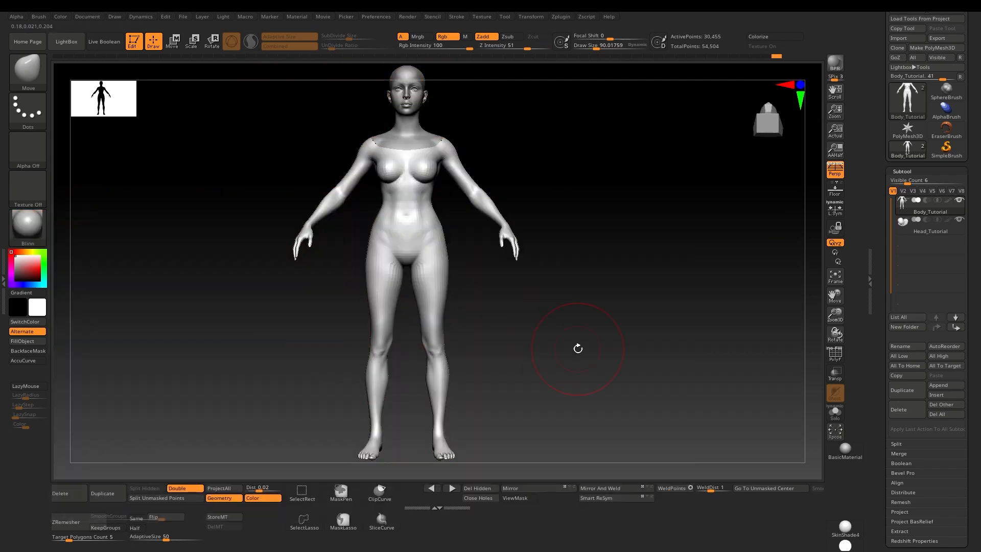
Hide the arms so that only the torso and legs of the body mesh are displayed
mouse_move(577, 353)
left_mouse_down("alt")
mouse_move(581, 334)
mouse_move(563, 335)
mouse_move(582, 341)
left_mouse_up("alt")
left_click_drag(643, 361, 674, 363, "shift")
mouse_move(559, 134)
left_mouse_down("ctrl+shift")
mouse_move(517, 187)
mouse_move(466, 285)
left_mouse_up("ctrl+shift")
mouse_move(508, 115)
left_mouse_down("ctrl+alt+shift")
mouse_move(473, 167)
mouse_move(465, 208)
left_mouse_up("ctrl+alt+shift")
mouse_move(571, 261)
left_mouse_down()
mouse_move(529, 265)
mouse_move(532, 317)
left_mouse_up()
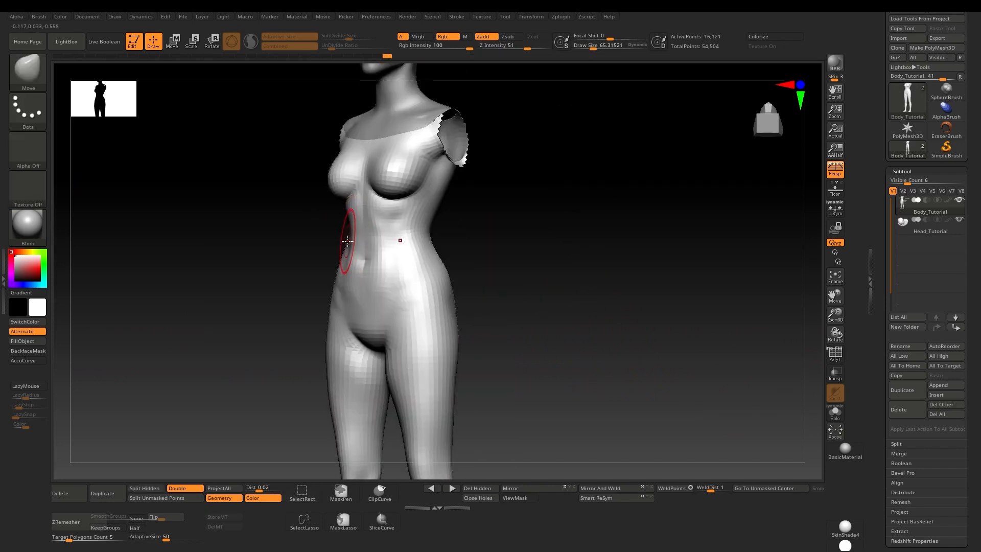
Smooth the side of the torso around the ribs and waist, and unhide the full body
mouse_move(564, 244)
left_mouse_down()
mouse_move(459, 241)
mouse_move(452, 253)
mouse_move(634, 213)
left_mouse_up()
left_click_drag(315, 205, 313, 252, "shift")
left_click_drag(524, 352, 521, 278, "alt")
left_click(567, 352, "ctrl+shift")
mouse_move(578, 373)
left_mouse_down("alt")
mouse_move(589, 322)
mouse_move(432, 329)
mouse_move(550, 339)
mouse_move(540, 330)
mouse_move(550, 346)
left_mouse_up("alt")
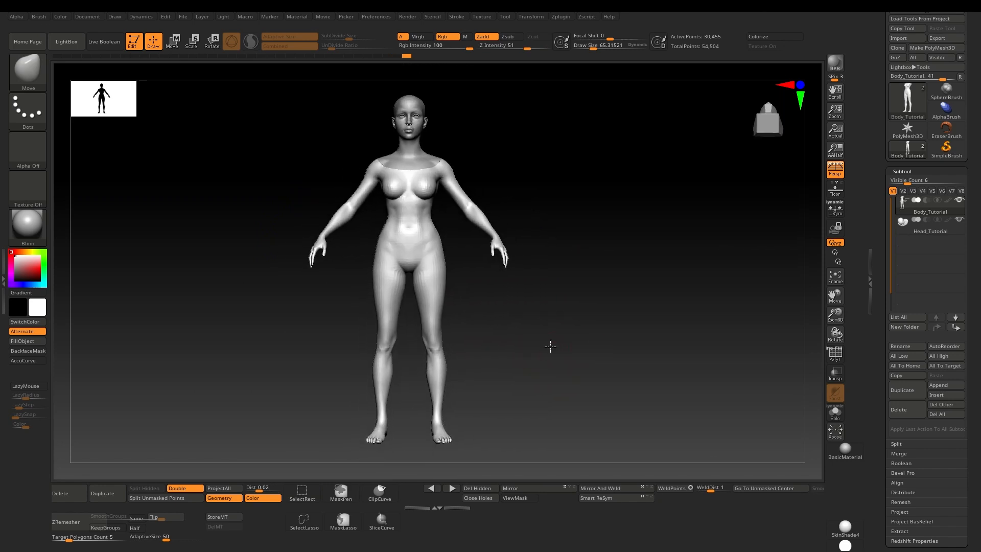
Export the sculpted body in OBJ format, basing the file name on Body_Tutorial
left_click(937, 38)
left_click(275, 145)
left_click(159, 444)
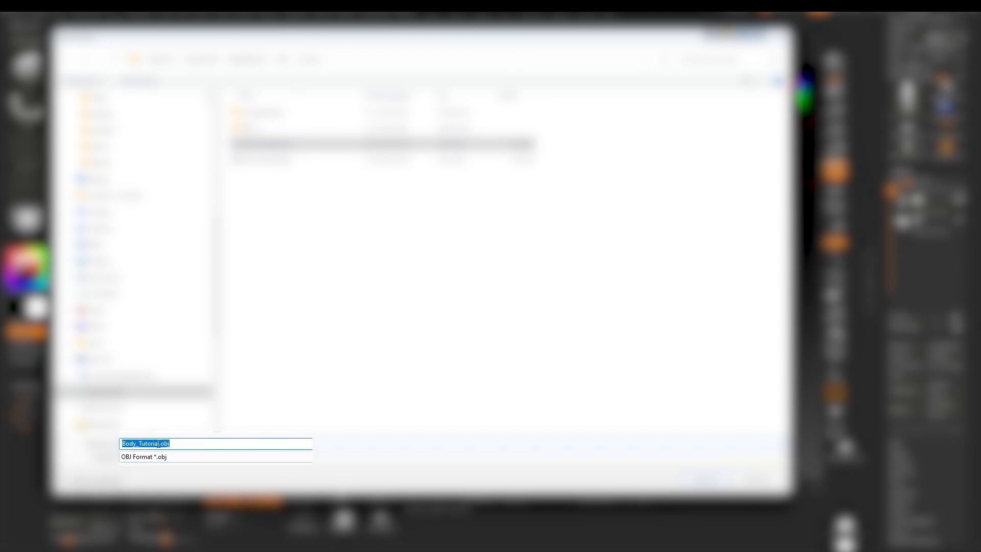
type("_")
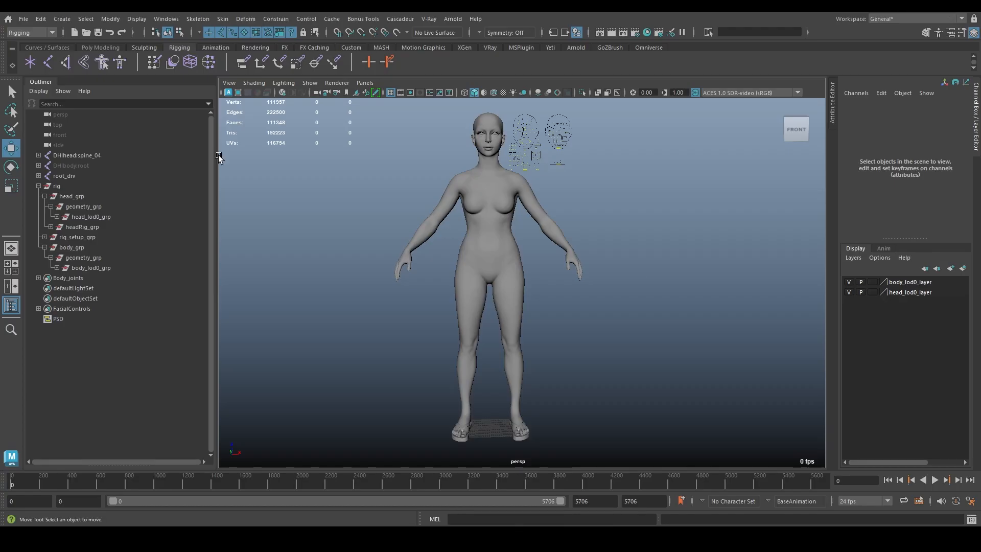
Switch to Maya and import the sculpted body OBJ from the project's scenes folder as a single object
left_click(24, 19)
left_click(56, 135)
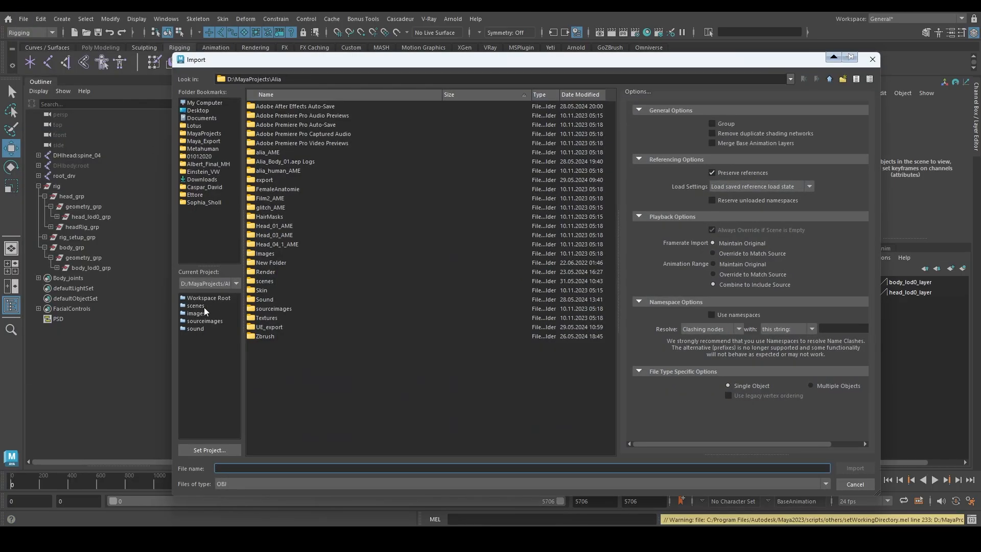
left_click(195, 306)
left_click(285, 143)
left_click(851, 469)
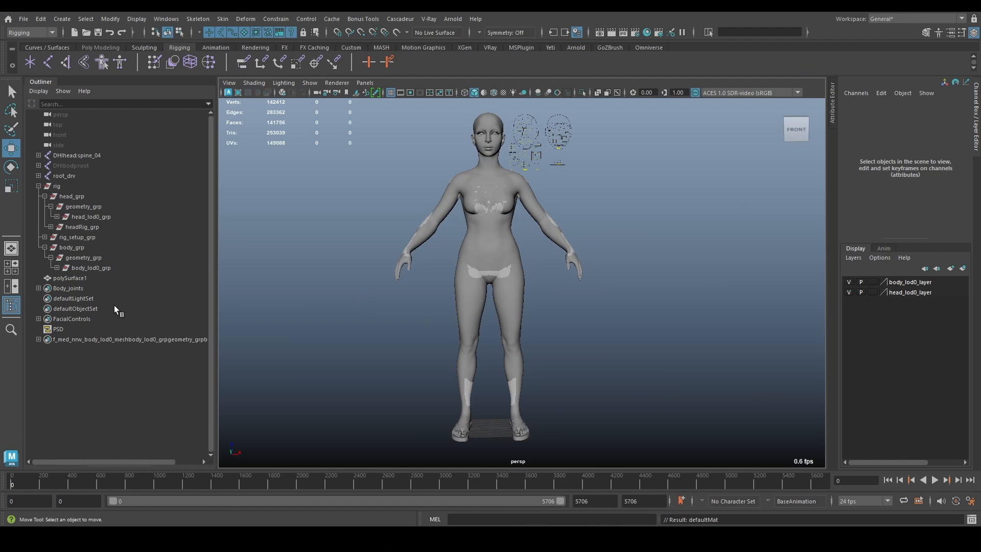
Move the imported body mesh about -80.8 along X so it stands beside the original character
left_click(87, 278)
middle_click_drag(707, 307, 556, 327)
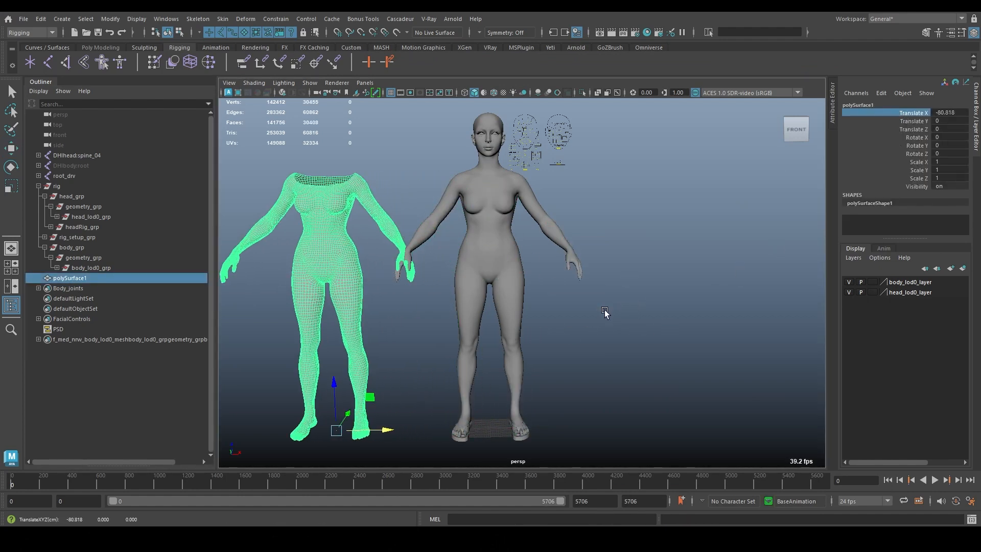
scroll(604, 309, "down", 2)
middle_click_drag(606, 287, 667, 308, "alt")
left_click(666, 307)
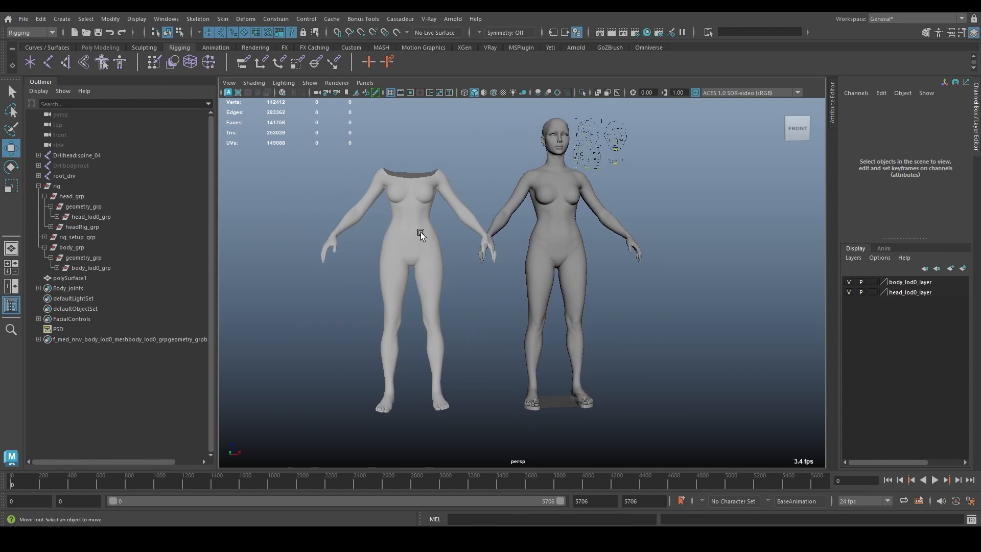
Rename the imported body mesh to Body_Tutorial and clear the selection
scroll(470, 267, "up", 3)
left_click(415, 272)
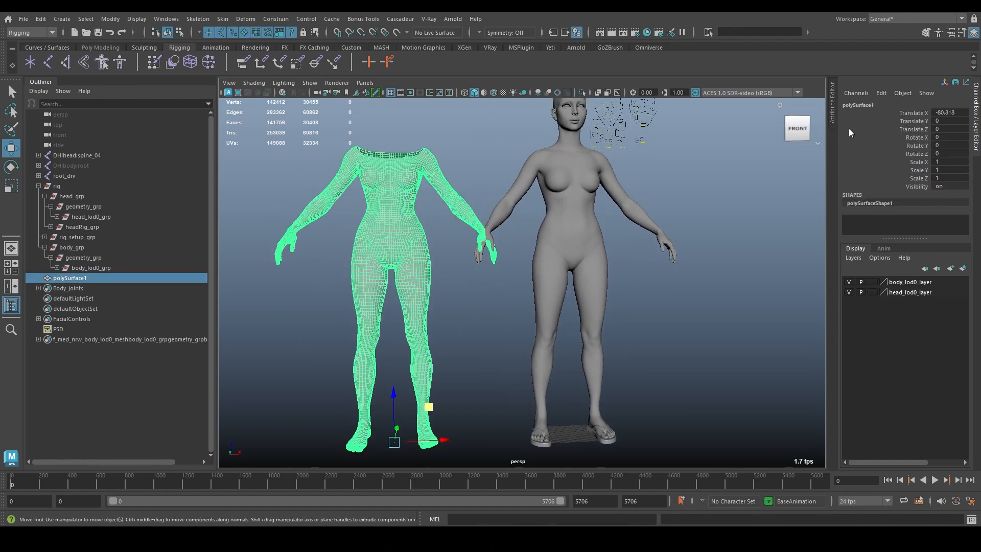
left_click(875, 104)
type("Body_T")
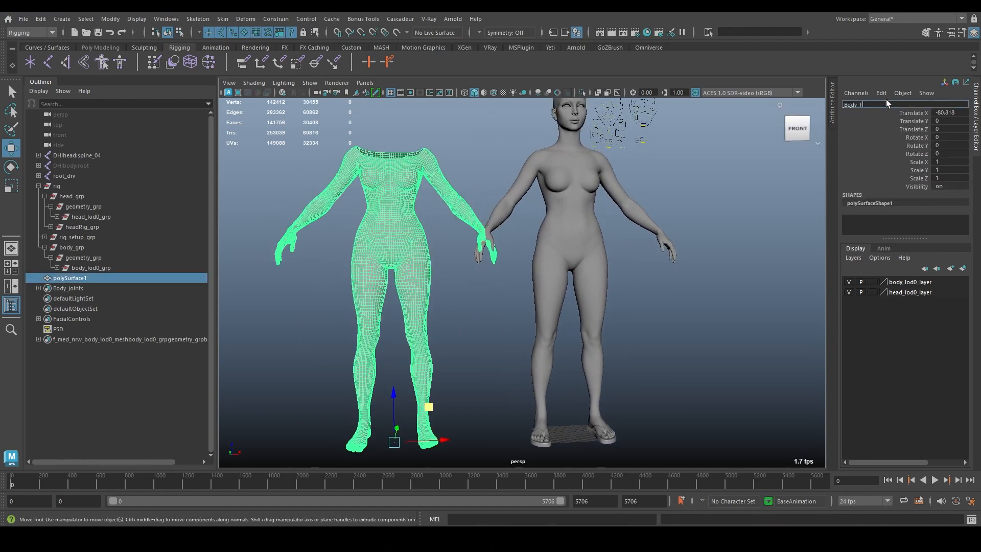
type("utorial")
key("Return")
left_click(463, 307)
left_click_drag(464, 306, 479, 306, "alt")
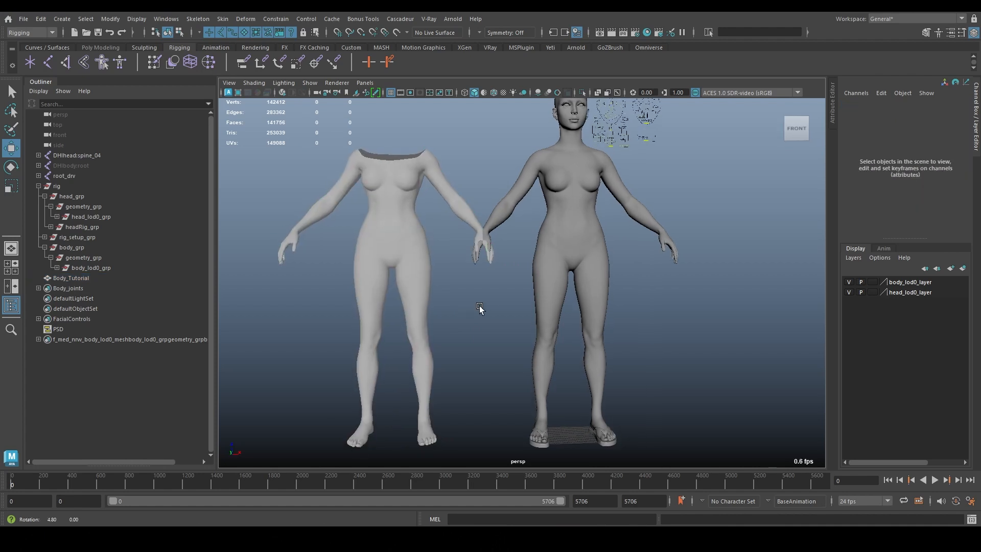
Examine the skinCluster input of the original MetaHuman body mesh
left_click(605, 256)
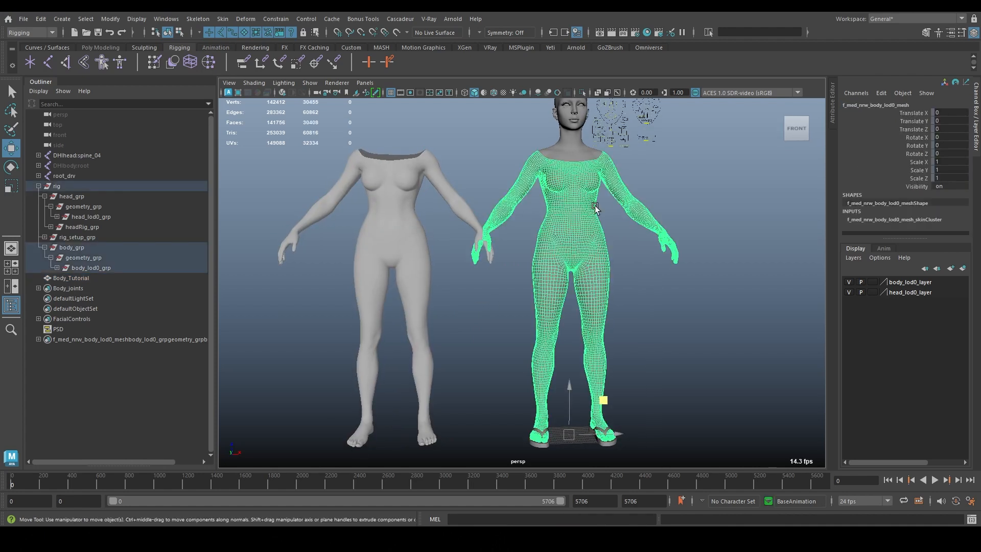
left_click_drag(905, 233, 905, 323)
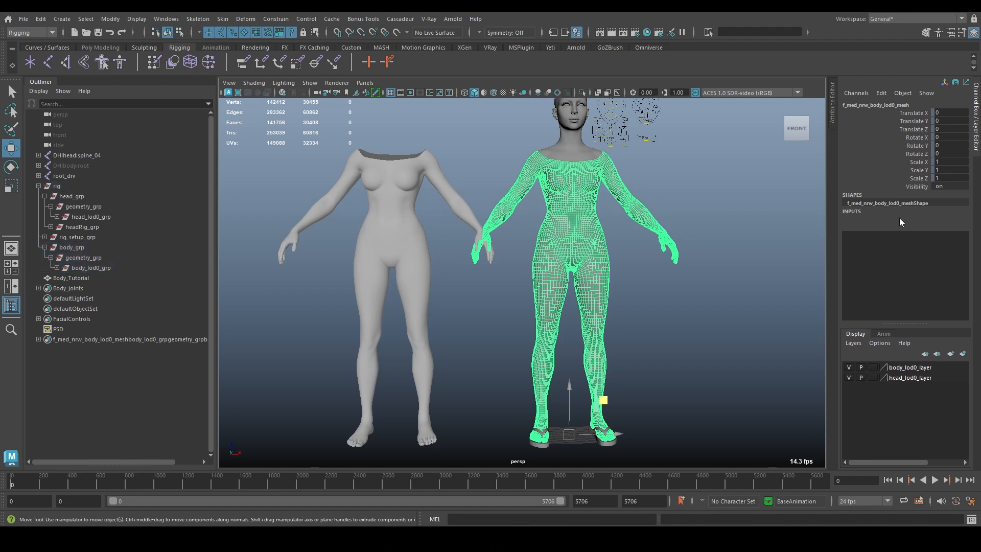
left_click(899, 219)
Create a blend shape on the original body mesh using Body_Tutorial as the target
left_click(416, 246)
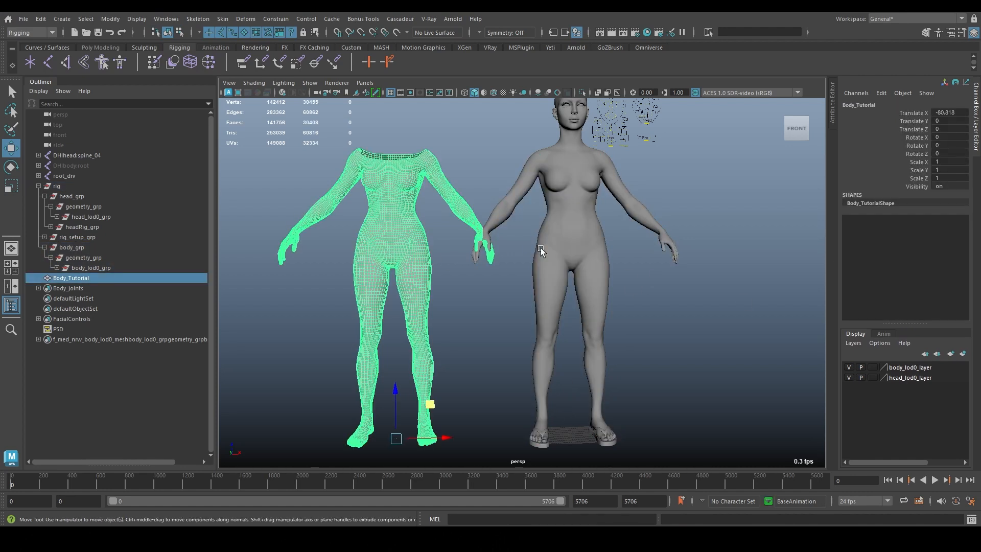
left_click(601, 228, "shift")
left_click(245, 19)
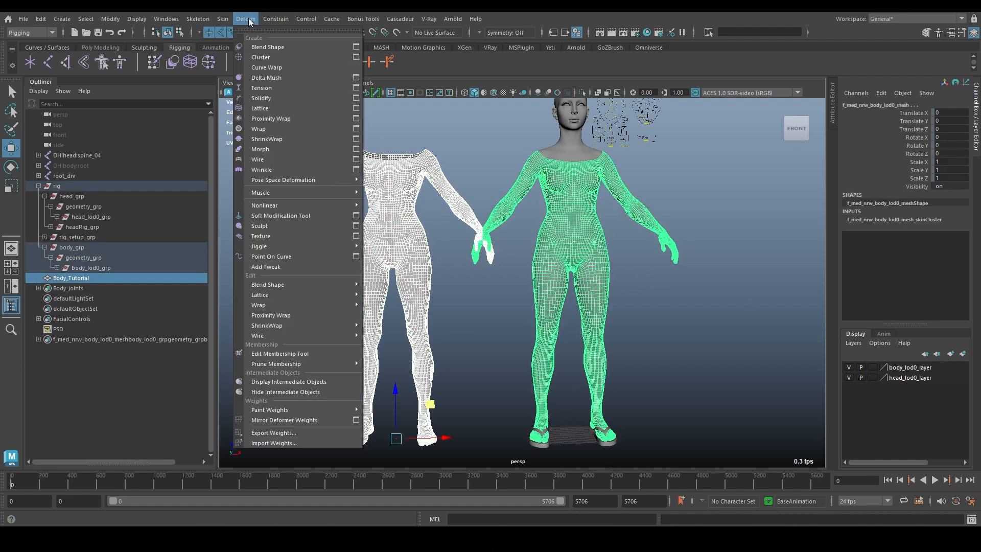
left_click(341, 47)
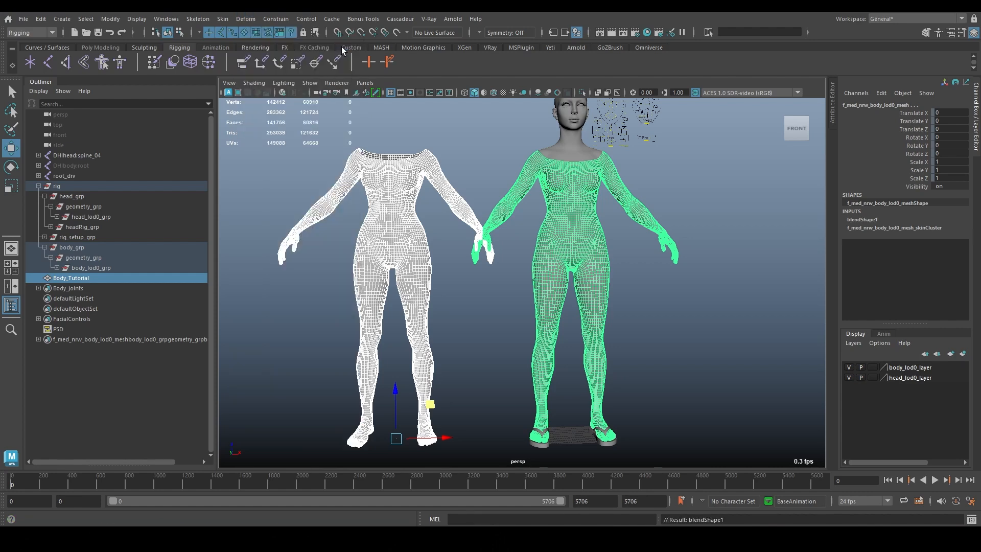
Raise the Body_Tutorial target weight to 1 on the original body and clear the selection
left_click(869, 220)
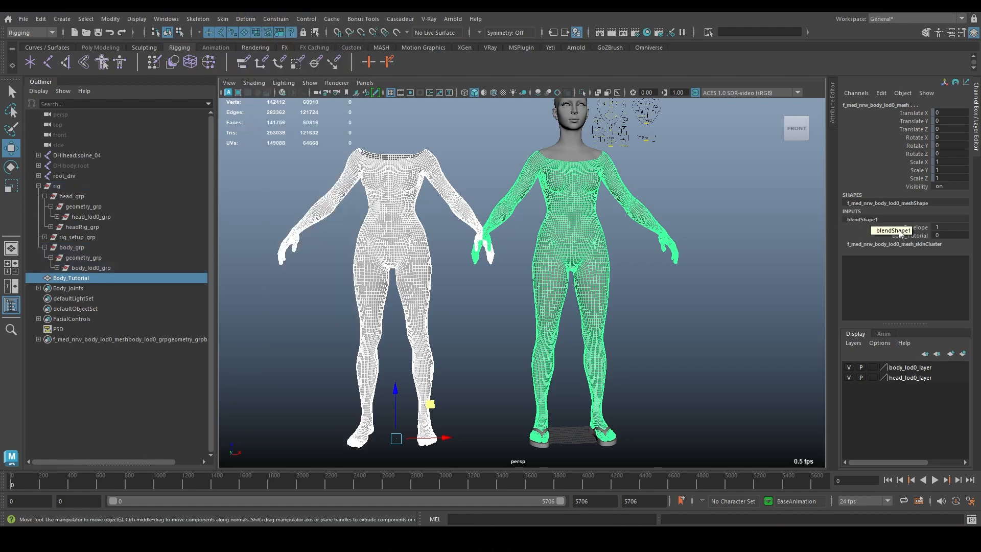
left_click(901, 234)
middle_click_drag(670, 315, 615, 314)
left_click(615, 315)
right_click_drag(615, 314, 595, 296, "alt")
Open the Shape Editor and collapse the head, teeth, eye and cartilage blend shape groups
left_click(166, 20)
mouse_move(197, 91)
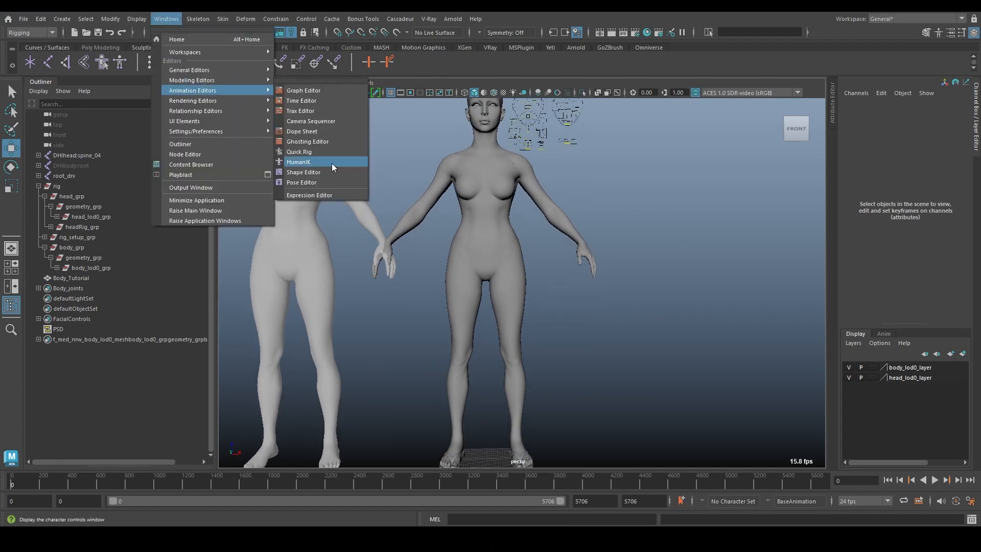
left_click(328, 173)
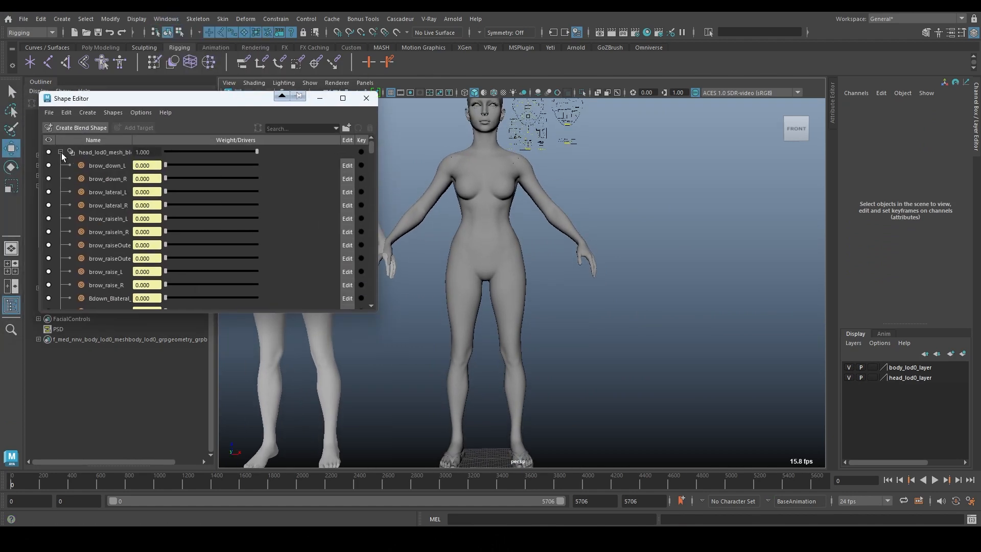
left_click(60, 153)
left_click(61, 166)
left_click(61, 179)
left_click(61, 192)
left_click(60, 206)
Rename the body's blend shape deformer to Body_T
left_click(105, 219)
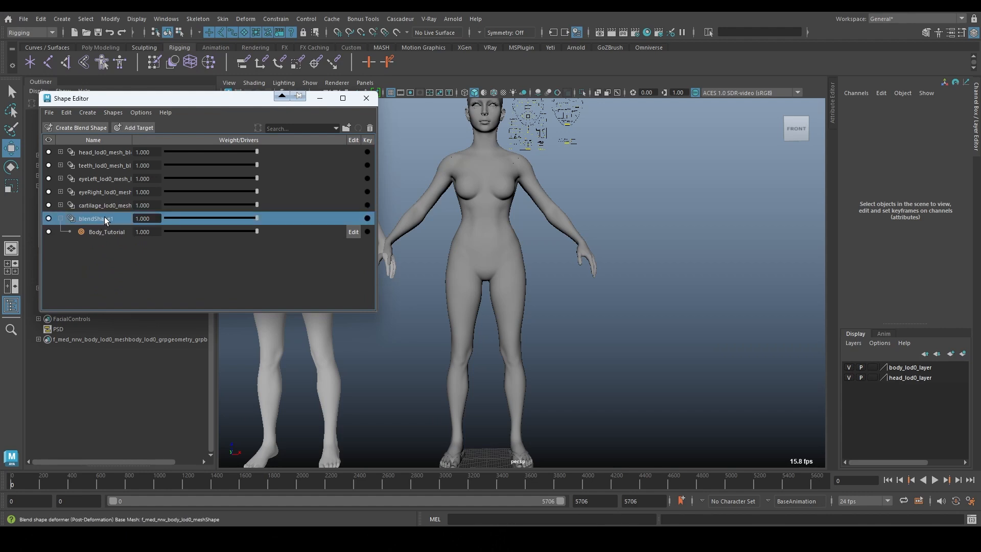
right_click(106, 219)
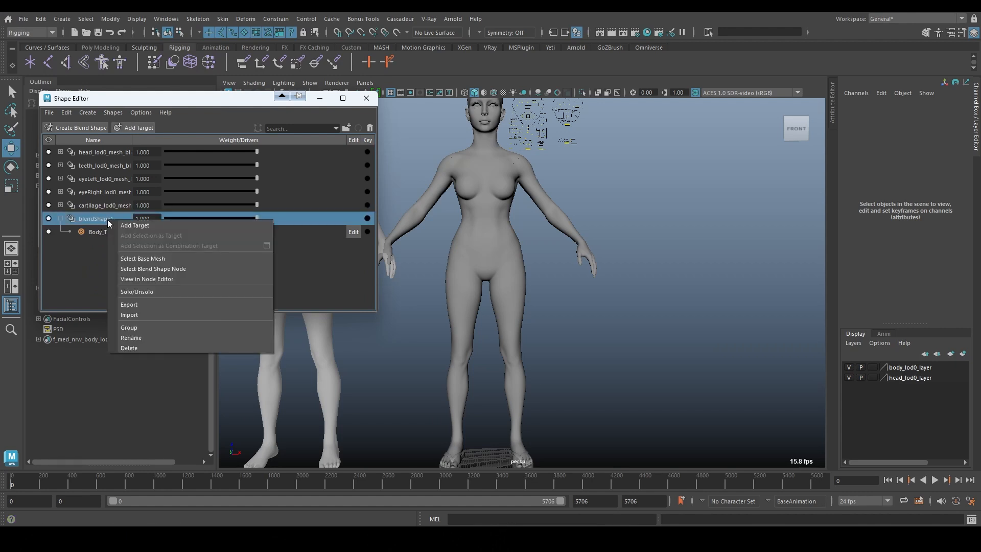
left_click(143, 336)
type("Bod")
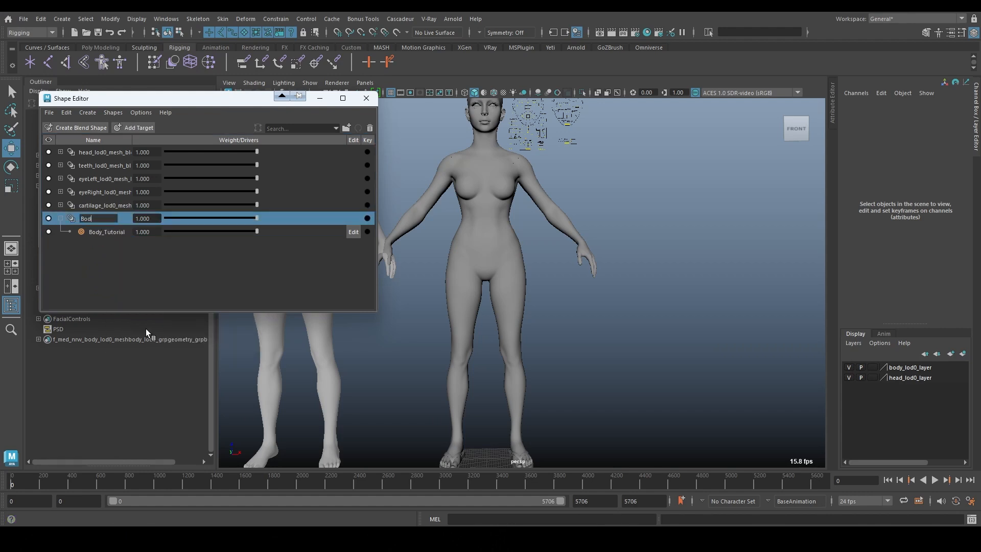
type("y_T")
key("Return")
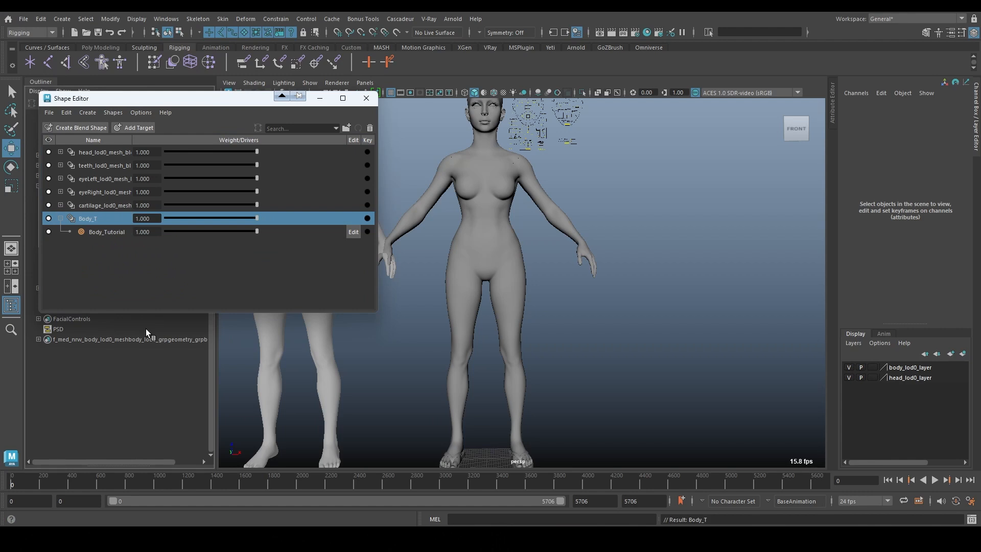
Compare the body with Body_T disabled and enabled in wireframe on shaded display, then close the Shape Editor and restore plain shading
left_click(49, 218)
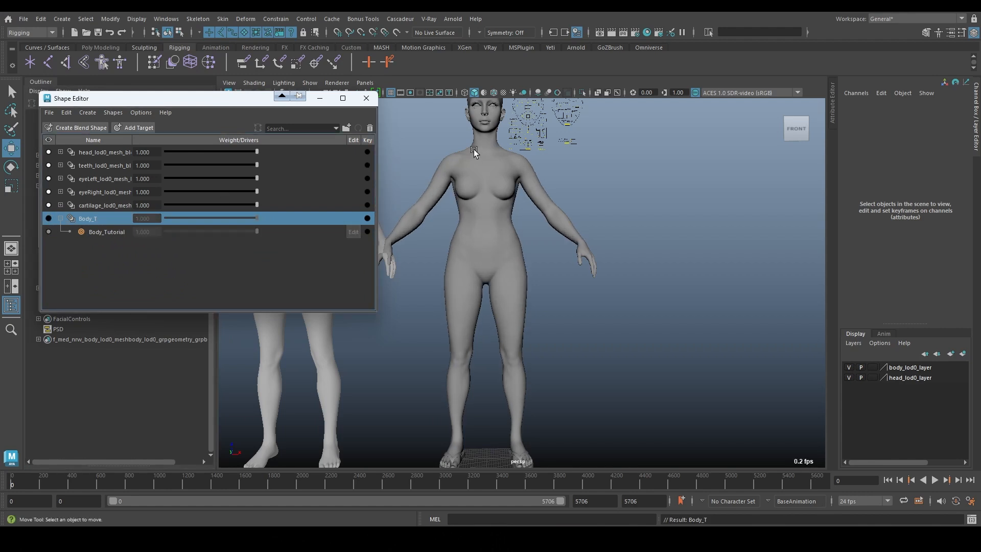
left_click(493, 93)
scroll(614, 258, "up", 5)
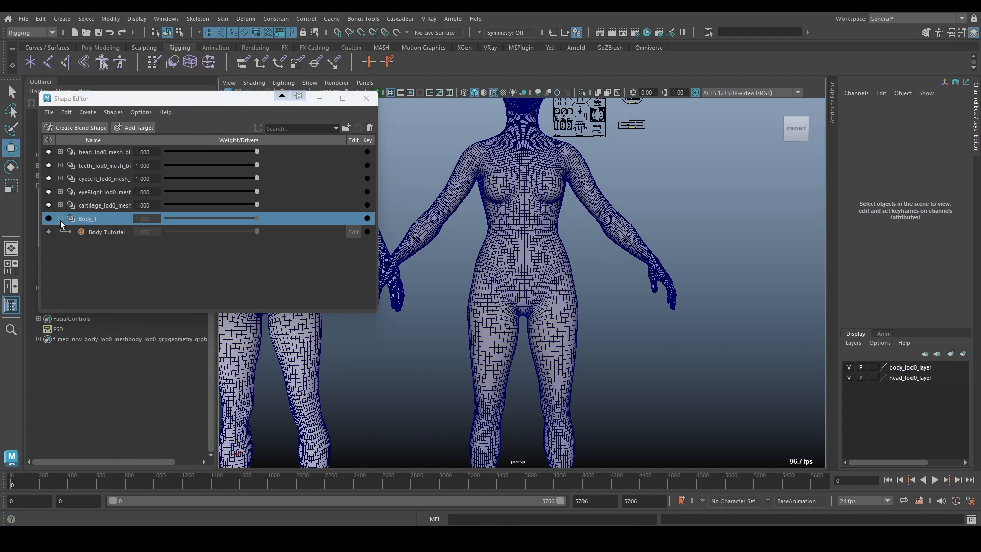
left_click(49, 219)
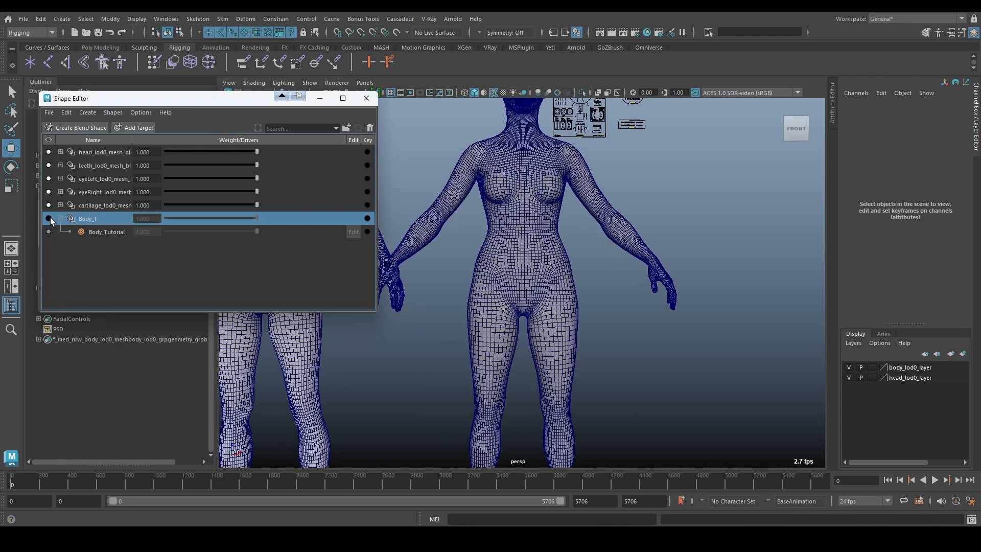
left_click(367, 98)
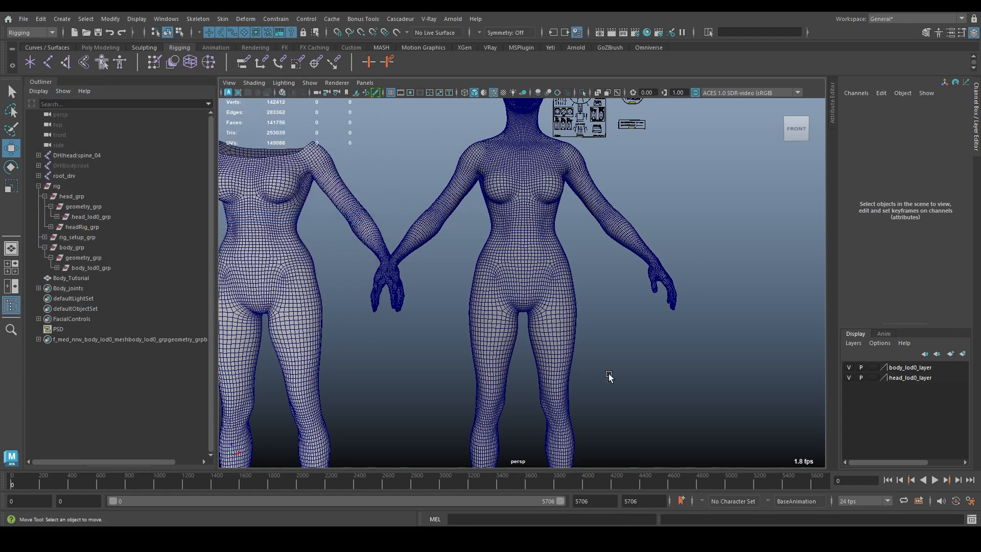
scroll(552, 340, "down", 5)
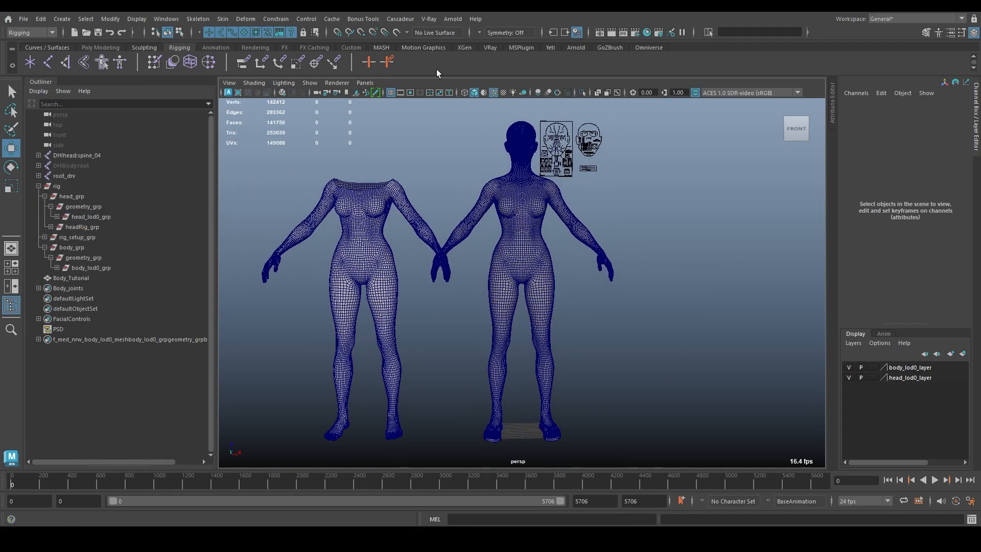
left_click(494, 93)
left_click_drag(608, 287, 594, 289, "alt")
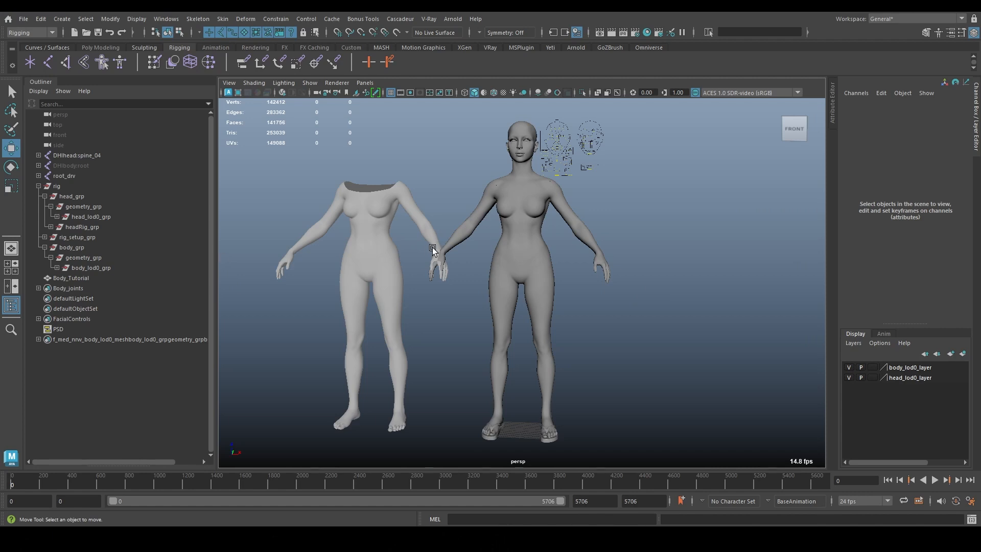
Start a selection export of the right-hand body mesh with the DHIhead:spine_04, DHIbody:root and root_drv joints, using the FBX export type
left_click(541, 270)
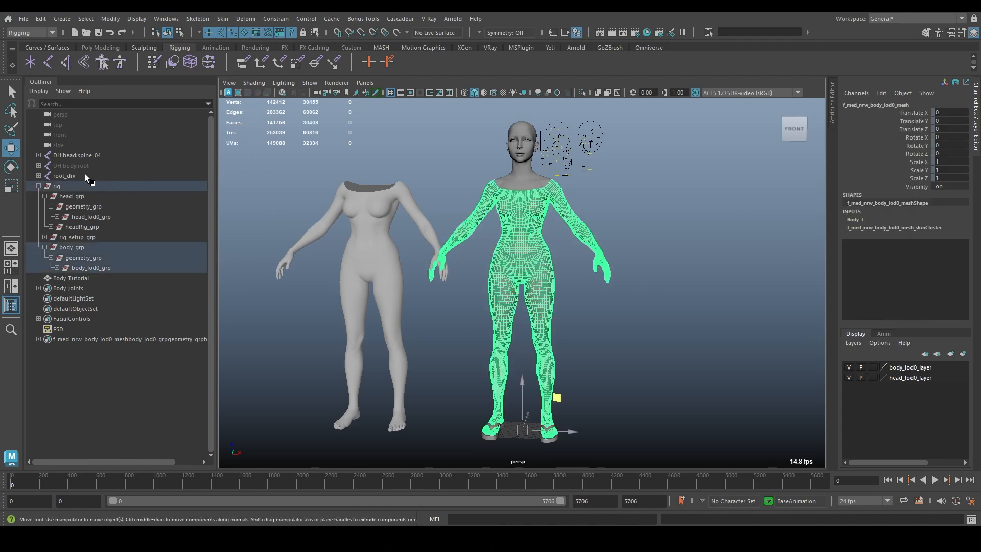
left_click(64, 176)
left_click(72, 155, "shift")
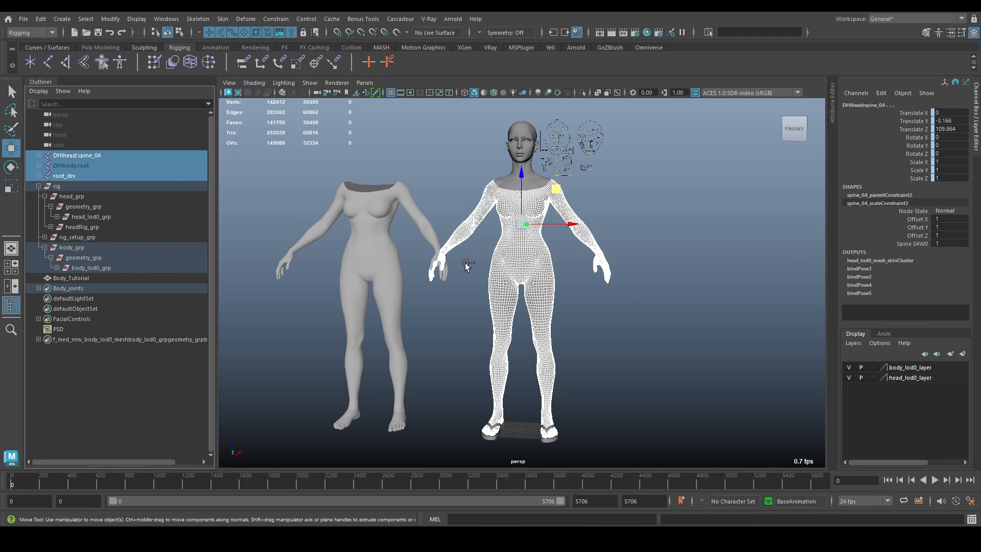
left_click(25, 19)
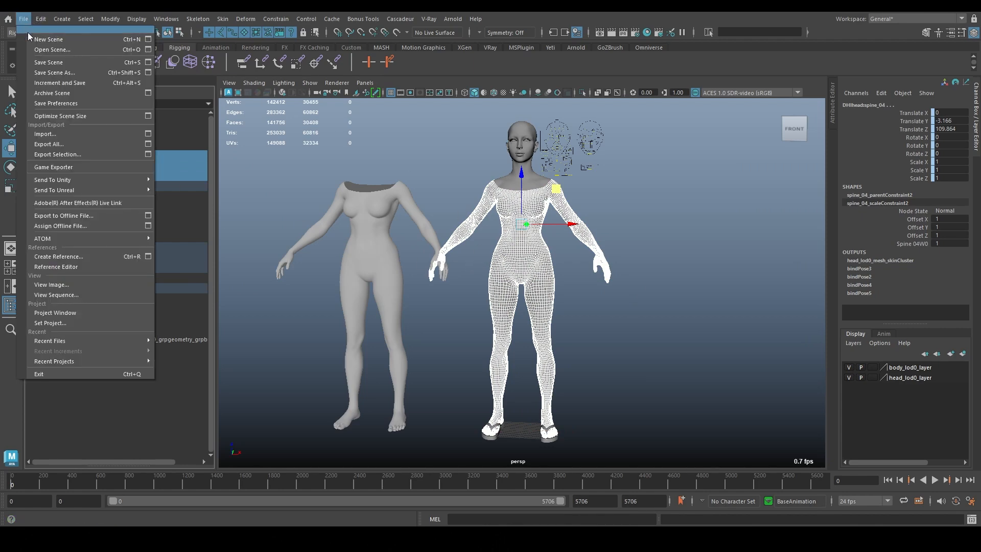
left_click(72, 154)
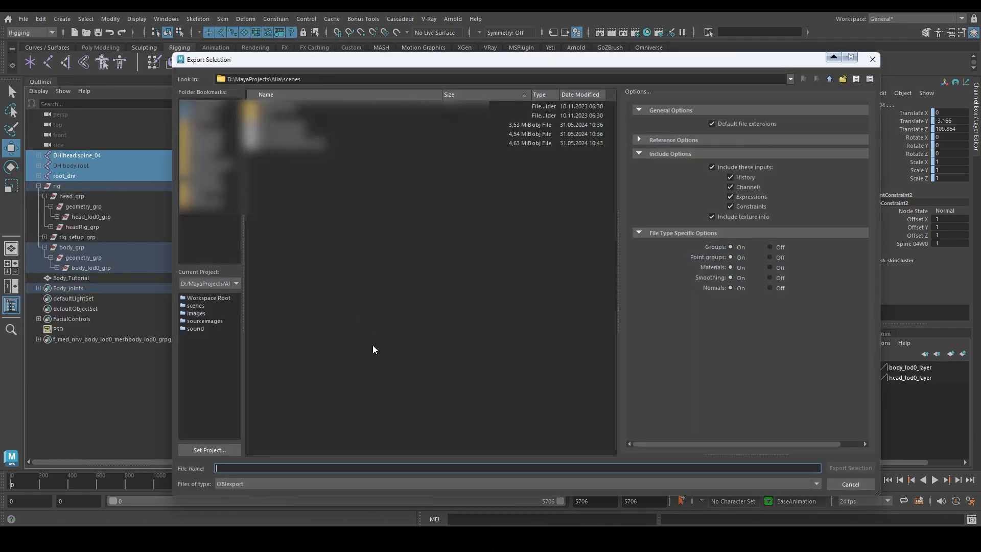
left_click(240, 483)
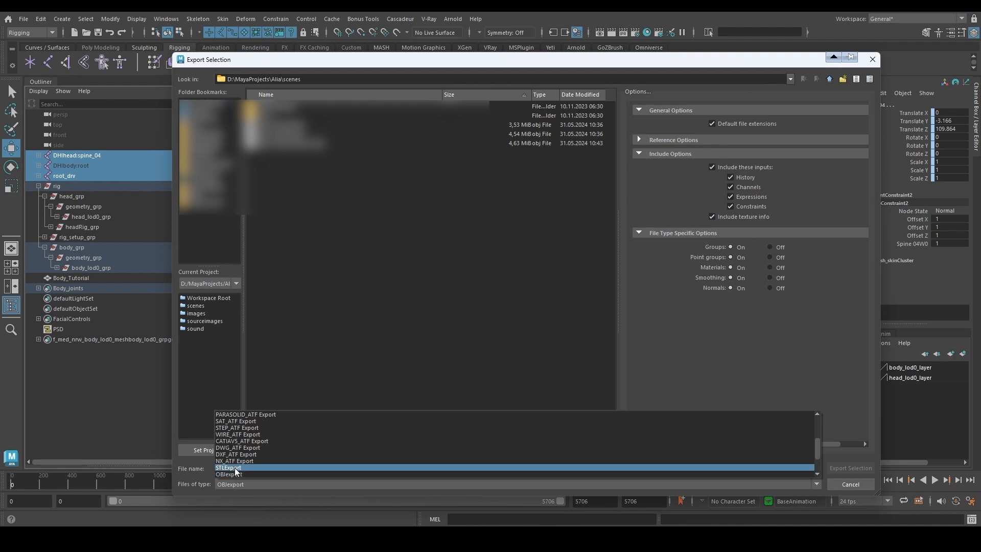
scroll(235, 455, "down", 3)
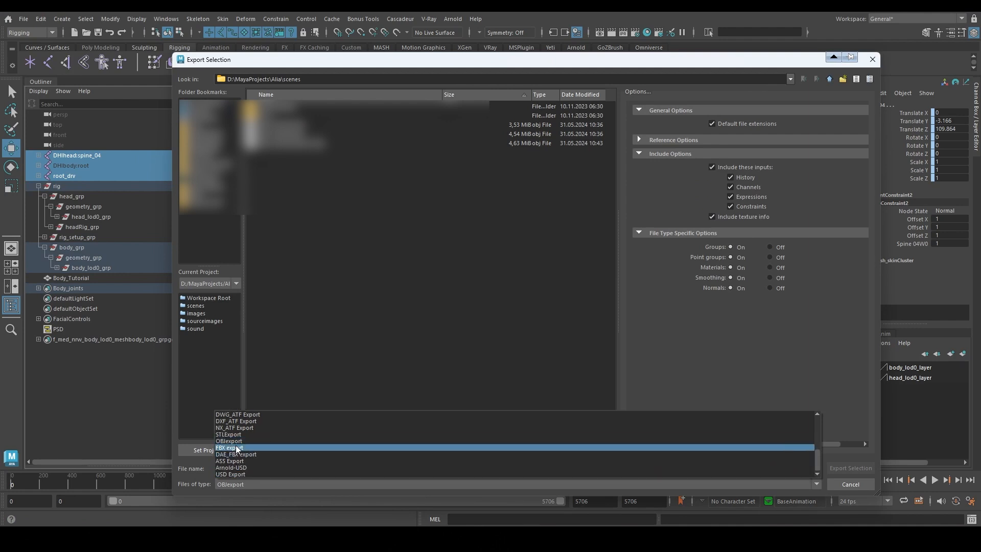
left_click(236, 448)
Name the export file Body_Tutorial, review its deformed model and FBX format options, and export the selection
left_click(239, 469)
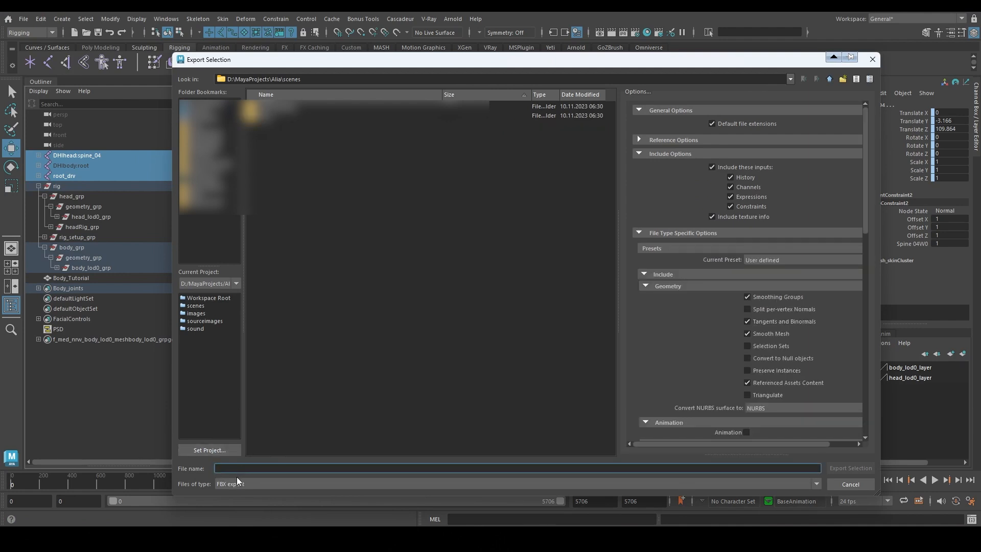
type("Body_Tutorial")
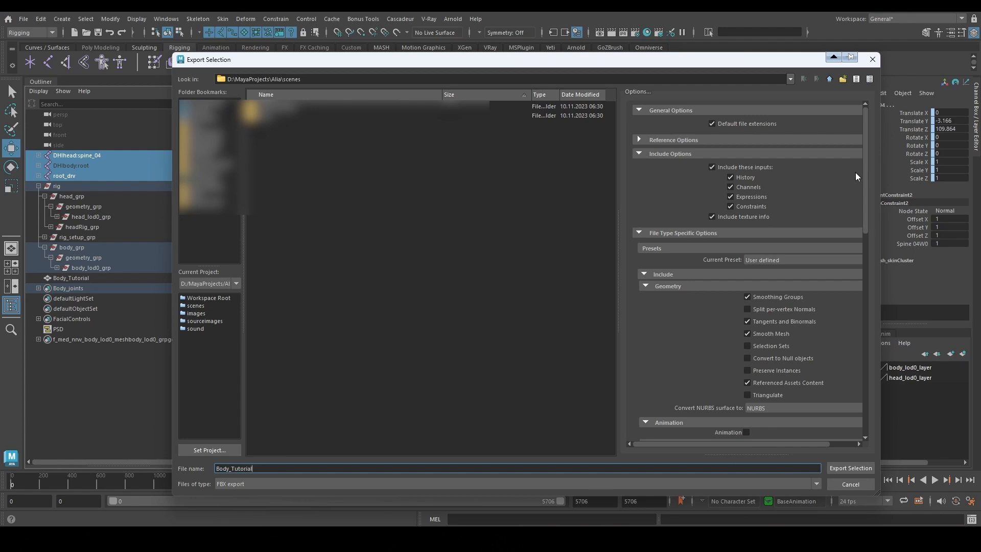
scroll(863, 179, "down", 4)
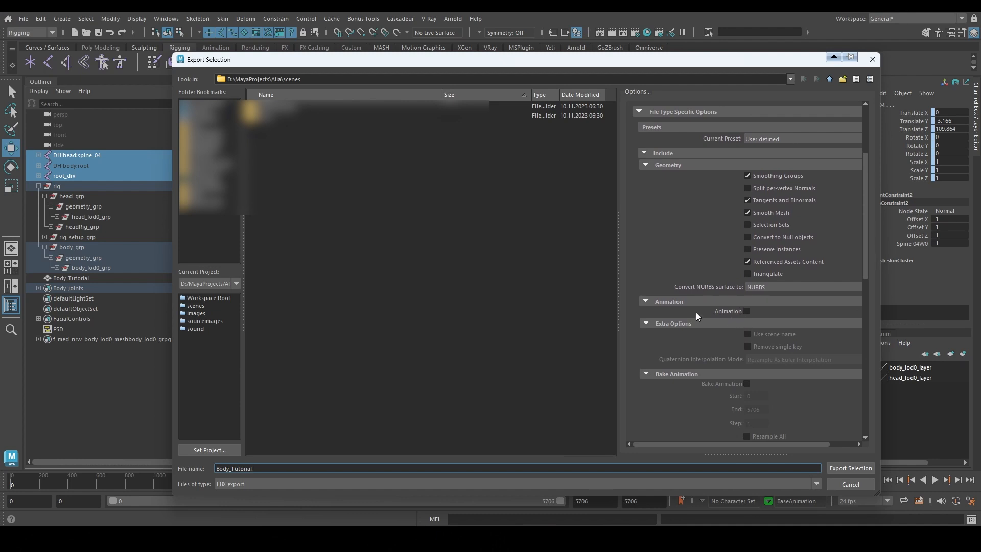
scroll(697, 316, "down", 4)
scroll(710, 370, "down", 3)
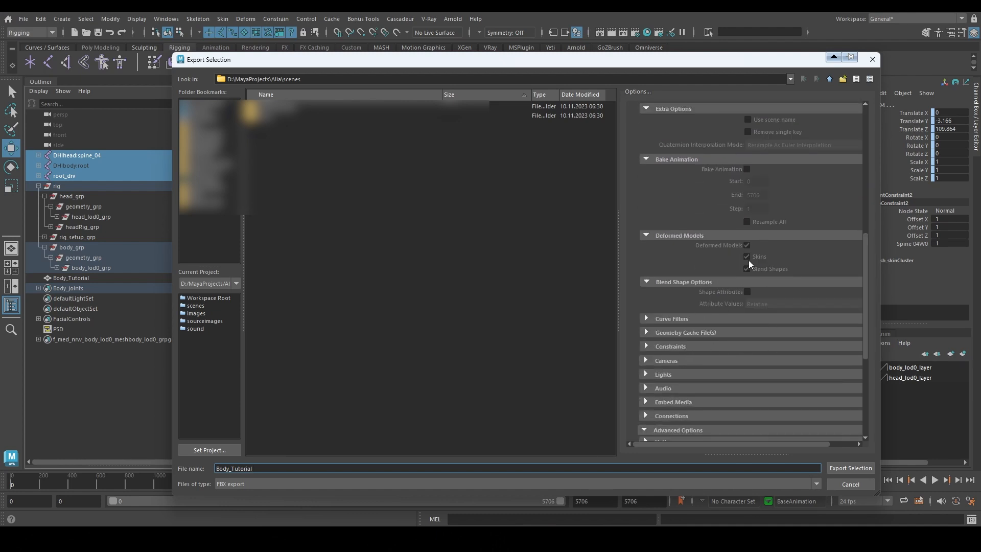
scroll(692, 350, "down", 5)
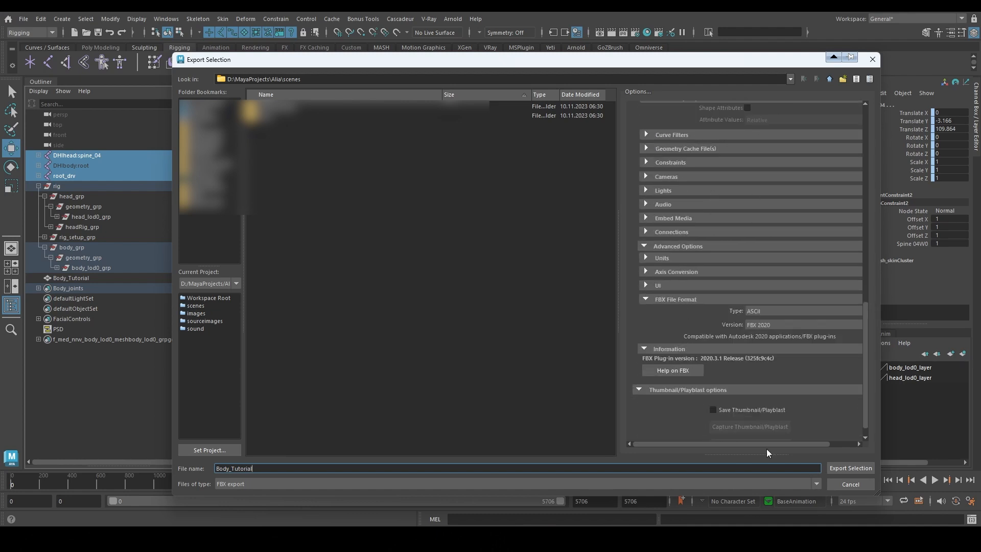
left_click(850, 467)
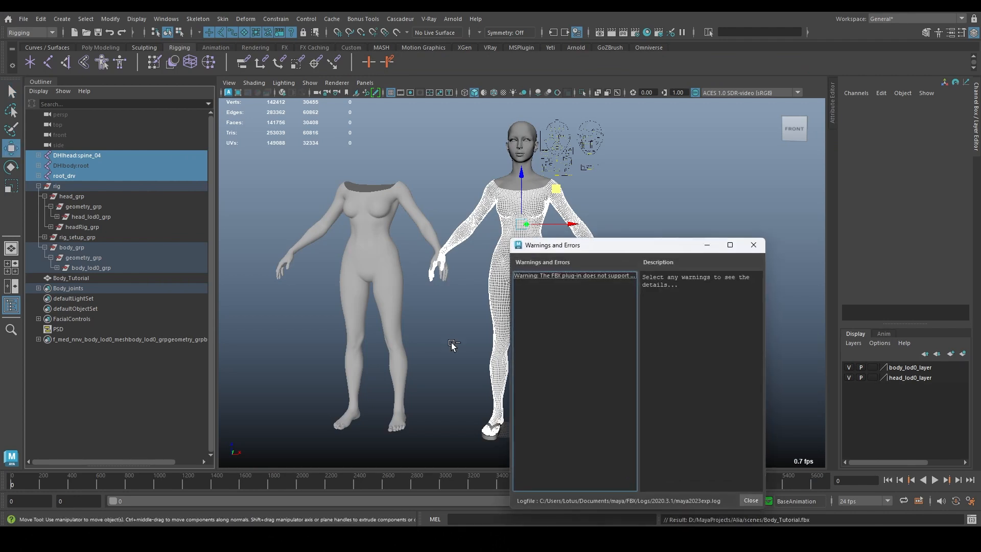
left_click(753, 245)
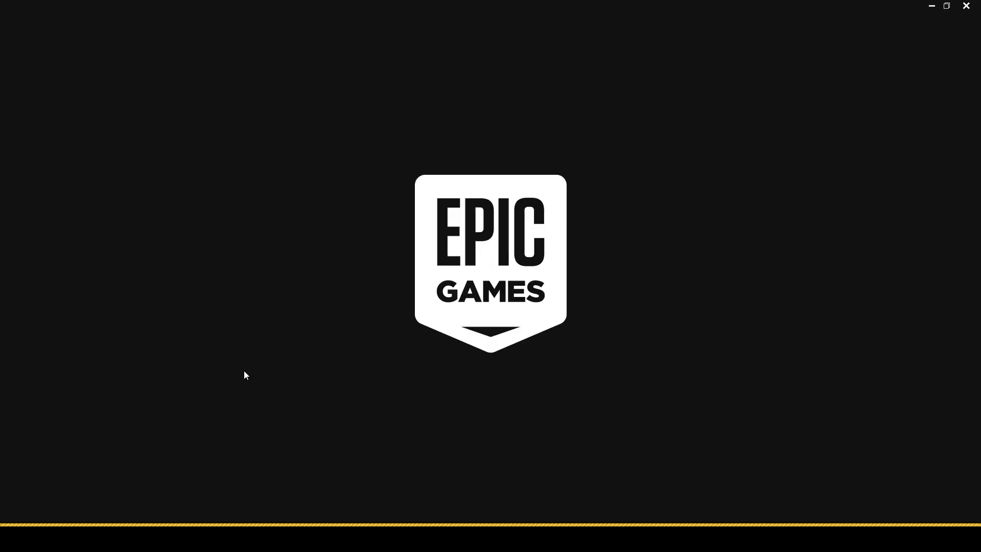
Switch to Unreal Engine, open the Default level and browse to the Alia_Young folder under MetaHumans
left_click(307, 28)
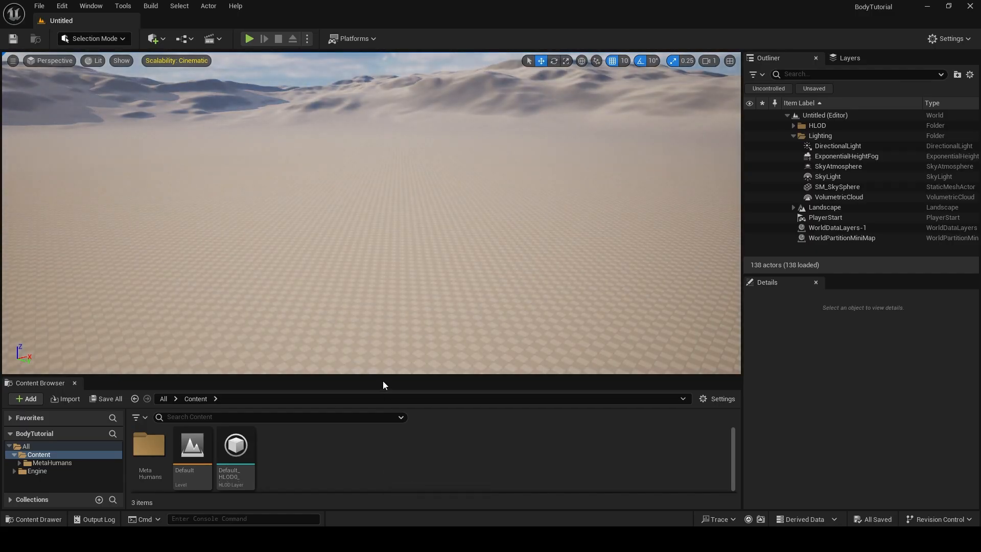
left_click_drag(384, 374, 409, 265)
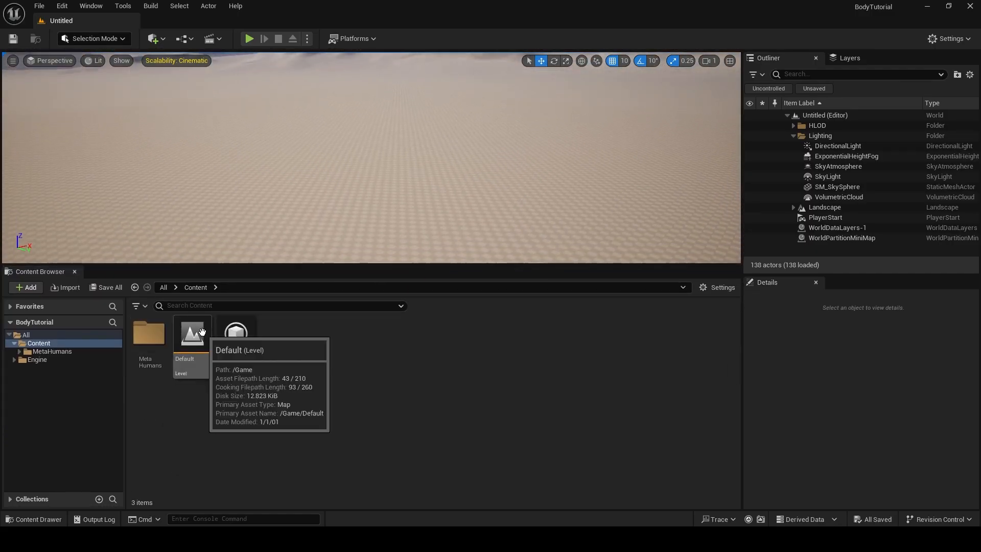
double_click(202, 332)
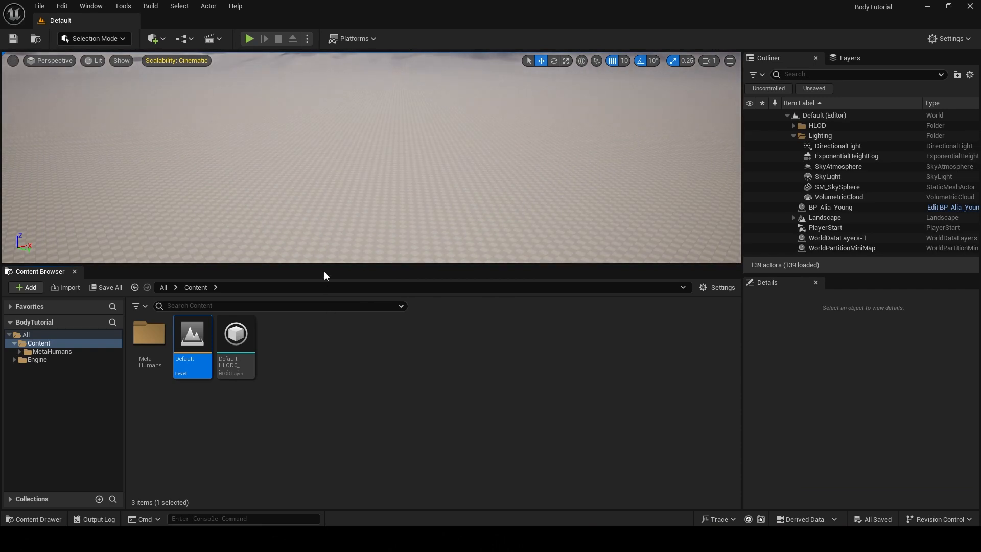
left_click_drag(325, 265, 326, 308)
left_click(61, 393)
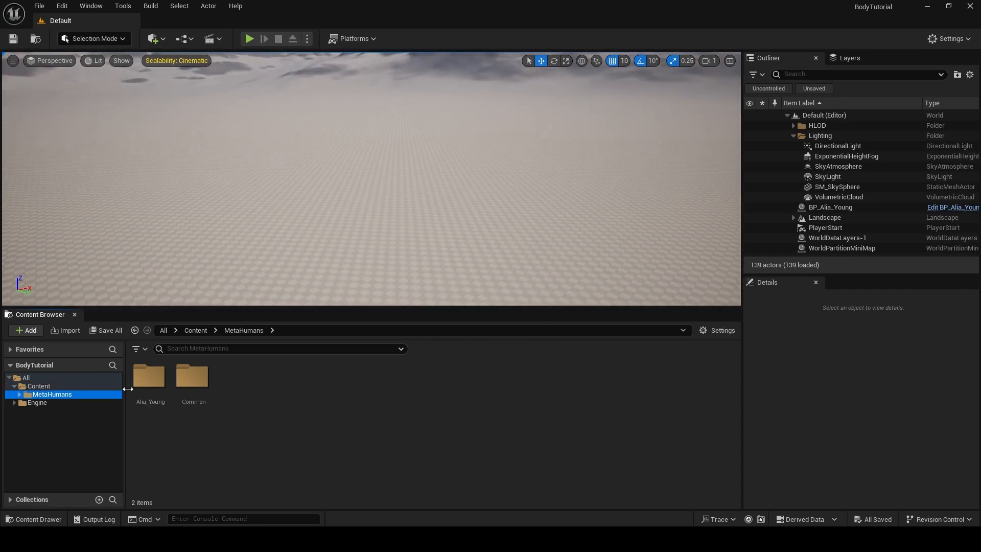
double_click(148, 377)
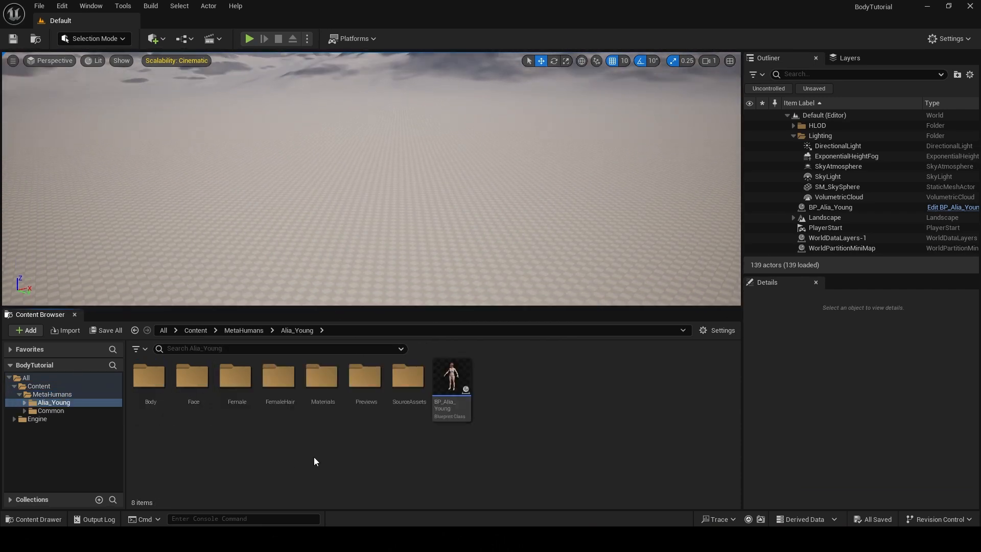
Create a level sequence named bodyTutorial_S and add the BP_Alia_Young blueprint to it
left_click(210, 39)
left_click(238, 62)
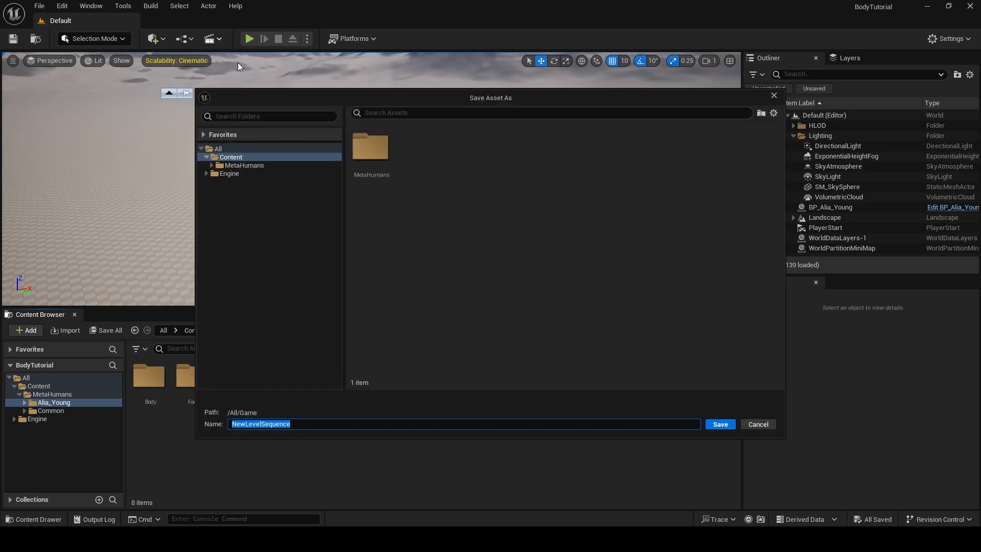
type("bodyTutorial_S")
key("Return")
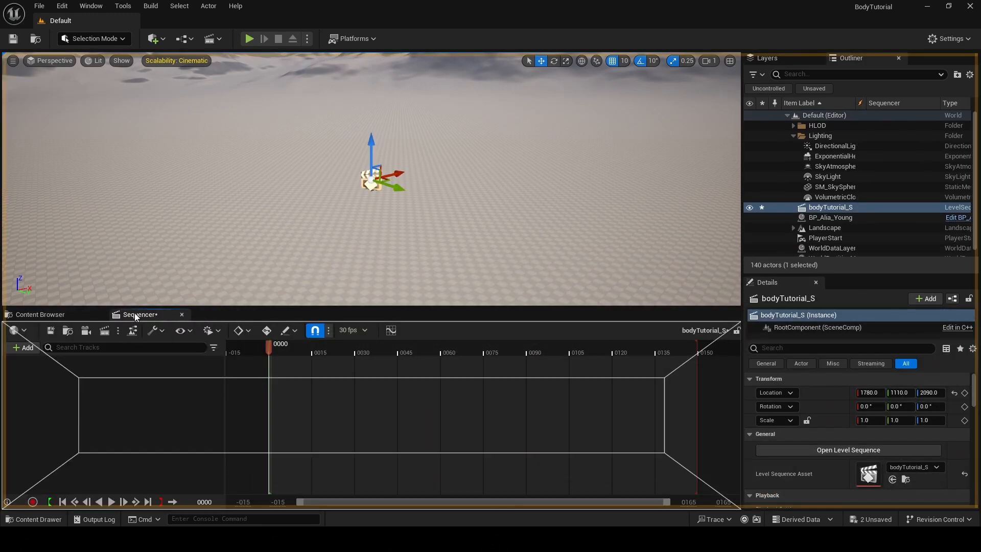
left_click(41, 314)
left_click_drag(452, 381, 139, 395)
Delete the original BP_Alia_Young actor from the level, keeping the one driven by the sequence
left_click(892, 57)
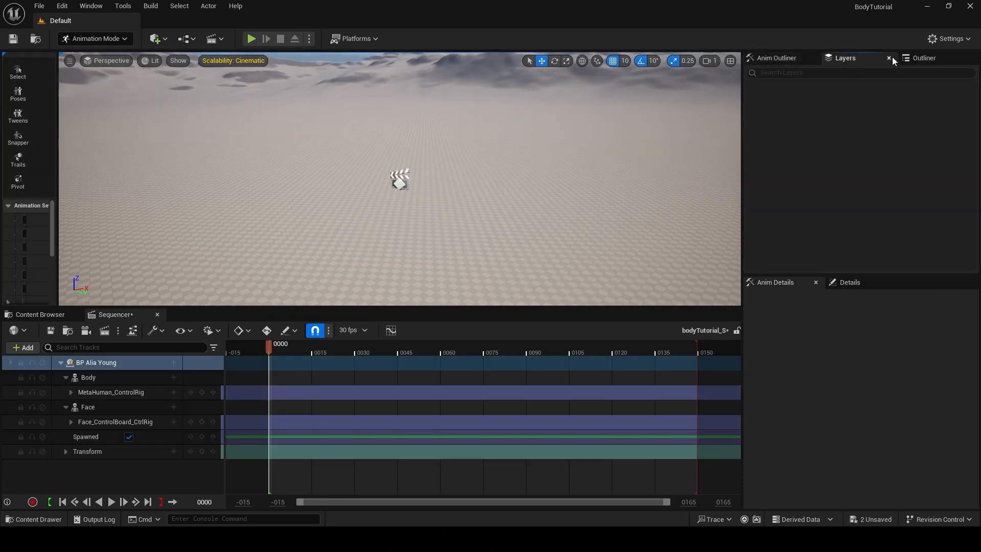
left_click(901, 58)
left_click(849, 282)
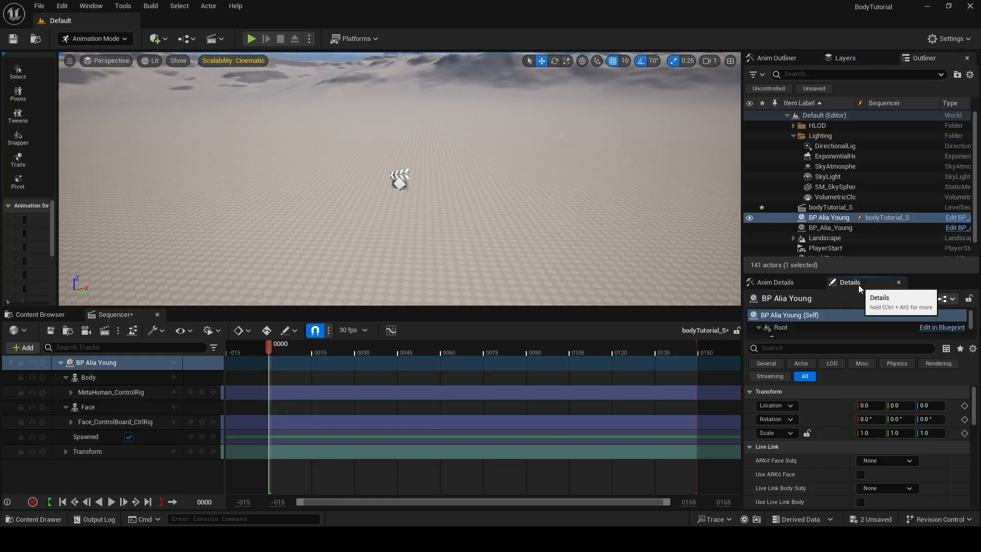
left_click(830, 228)
key("Delete")
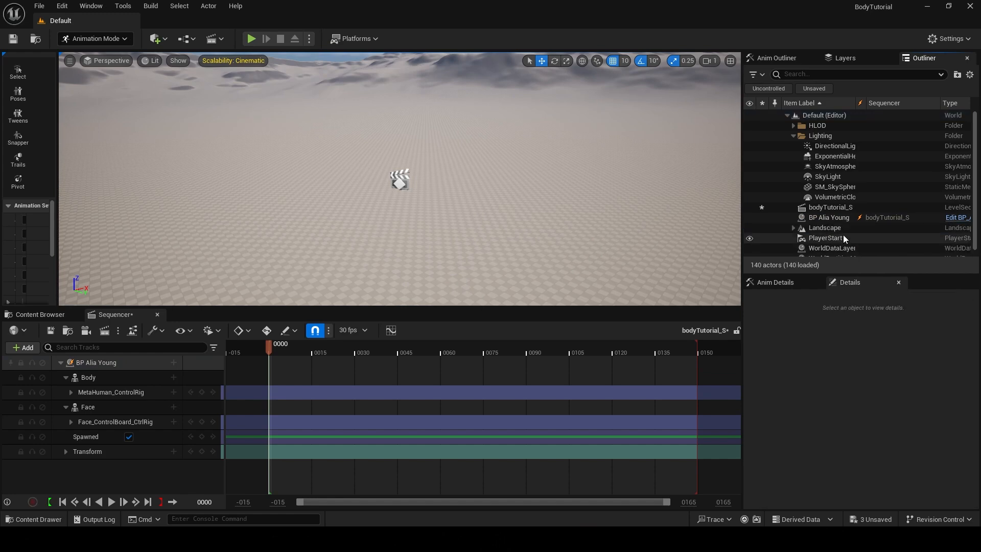
Frame the sequenced BP Alia Young character and ready its lowerarm_l_fk_ctrl control for rotation
left_click(829, 218)
key("f")
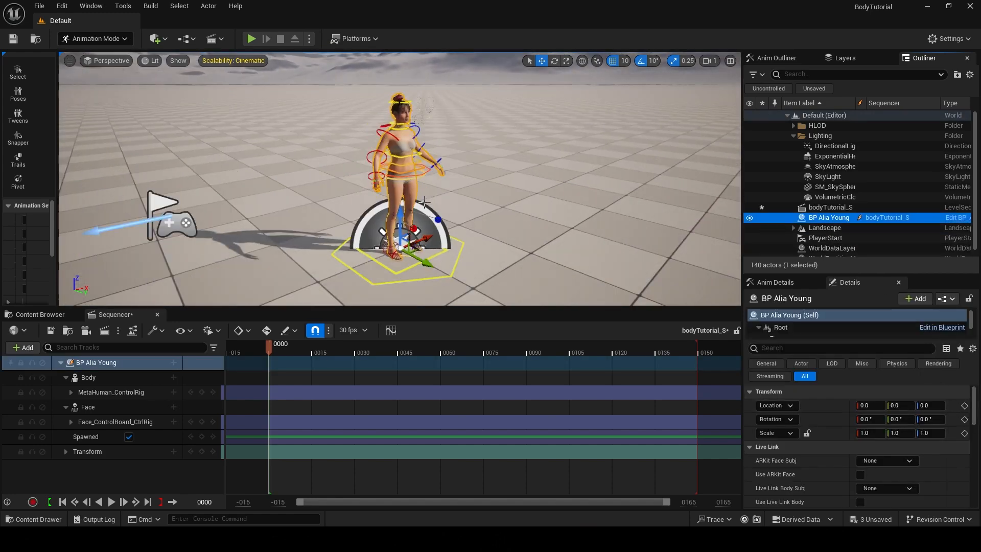
left_click_drag(453, 190, 327, 171, "alt")
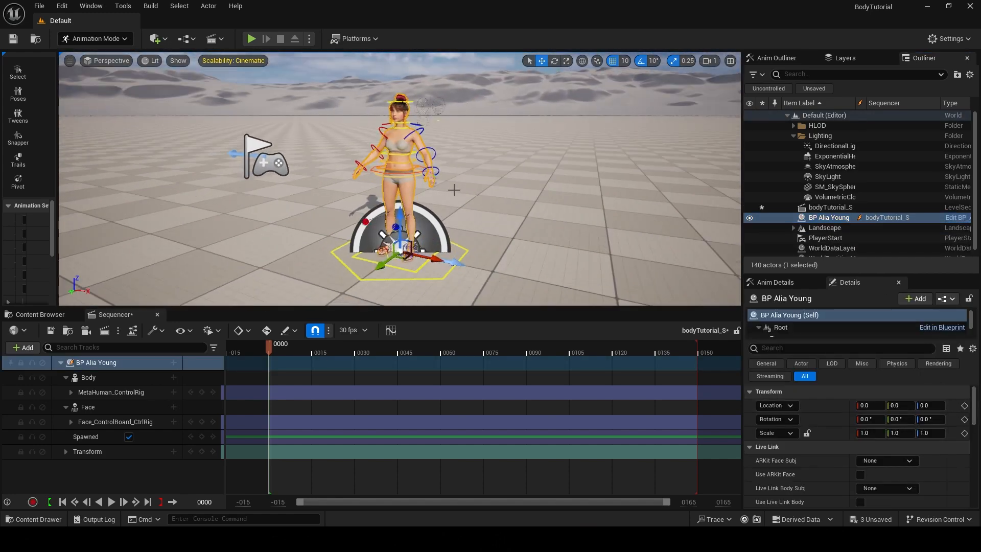
left_click(107, 394)
scroll(465, 183, "down", 6)
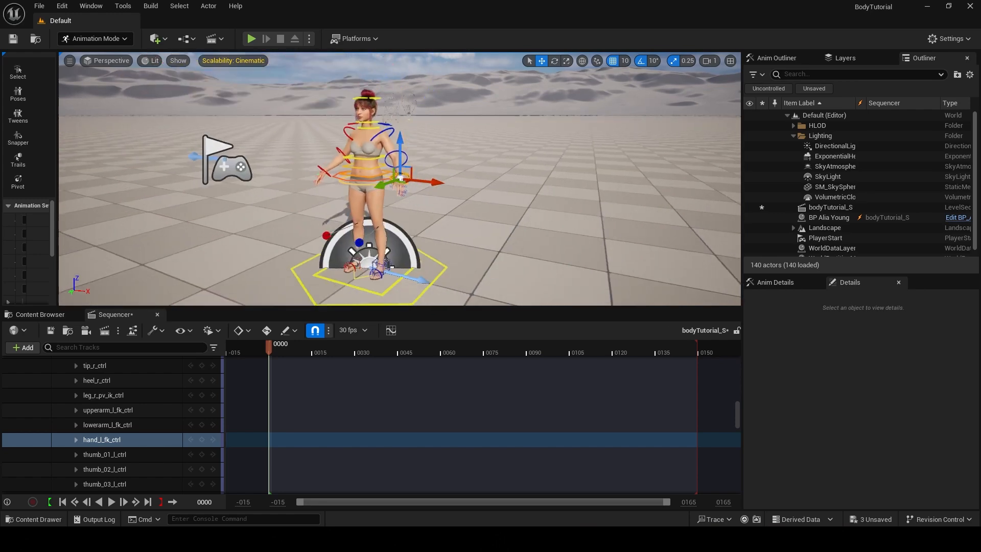
scroll(479, 134, "up", 5)
left_click(412, 146)
key("e")
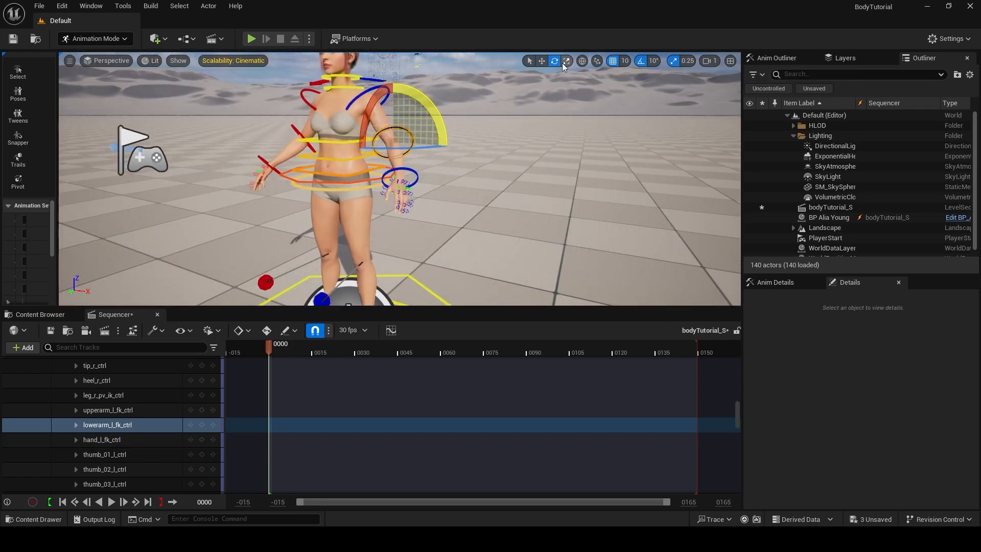
Turn off rotation and scale snapping, enlarge the viewport and bend the left forearm up in front of the torso
mouse_move(384, 176)
left_mouse_down()
mouse_move(356, 139)
mouse_move(382, 179)
left_mouse_up()
left_click(641, 63)
left_click(673, 62)
left_click_drag(373, 308, 373, 438)
scroll(403, 245, "up", 6)
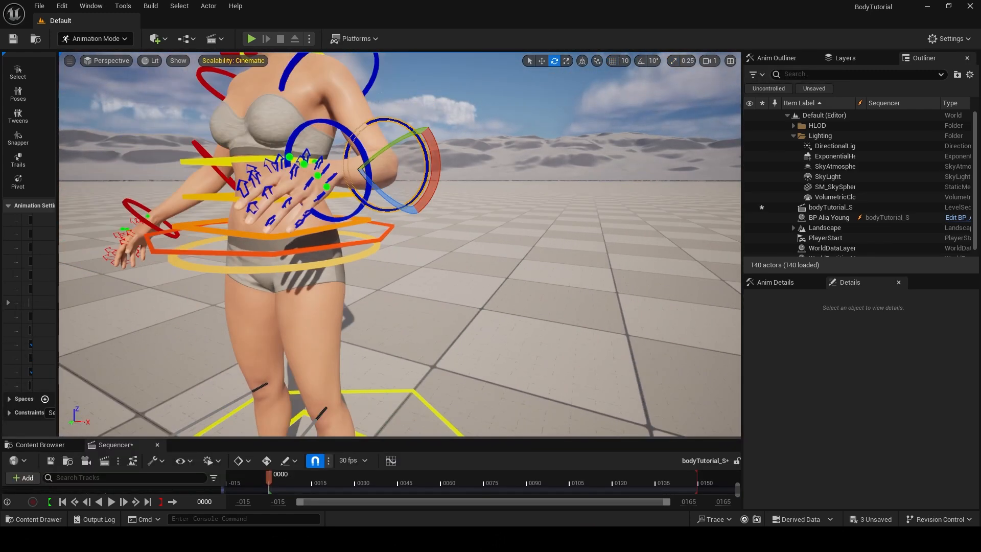
Examine the posed left arm and the rest of the character's body from several angles and distances
middle_click_drag(458, 250, 416, 197)
left_click_drag(459, 250, 337, 237)
left_click_drag(481, 295, 498, 365)
scroll(487, 270, "down", 8)
left_click_drag(488, 270, 247, 274, "alt")
right_click_drag(248, 274, 424, 381, "alt")
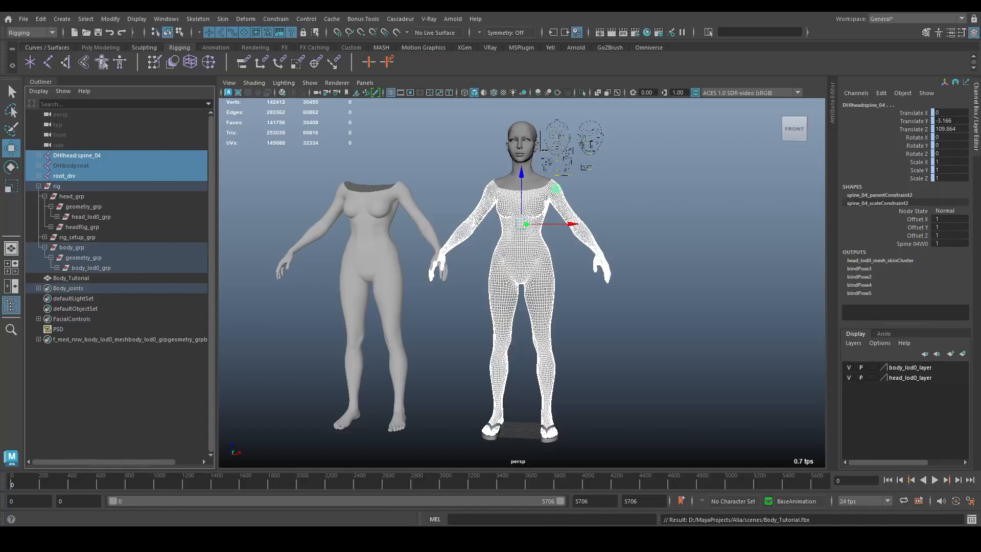
Switch back to Maya, clear the selection and show the joints in X-ray over the rigged body
left_click(616, 296)
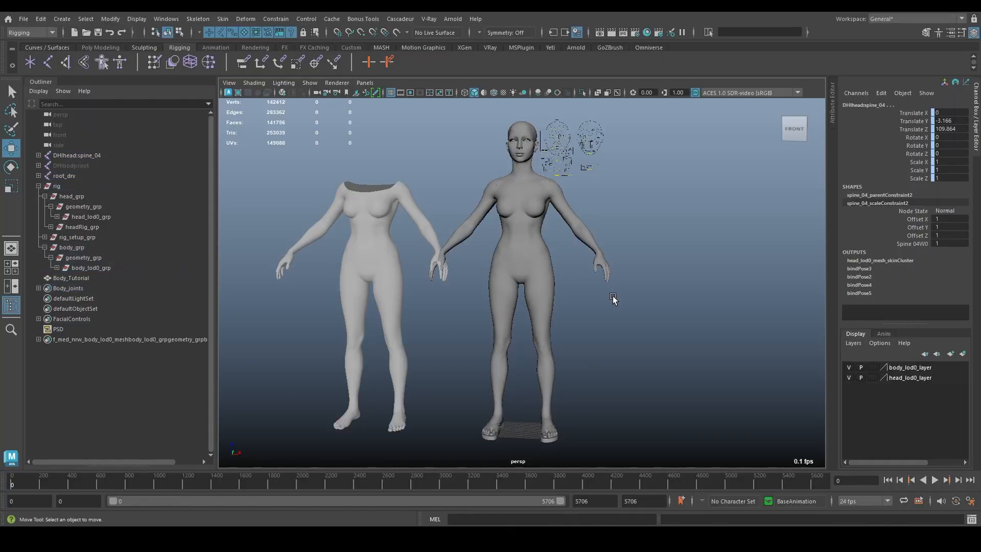
left_click(315, 84)
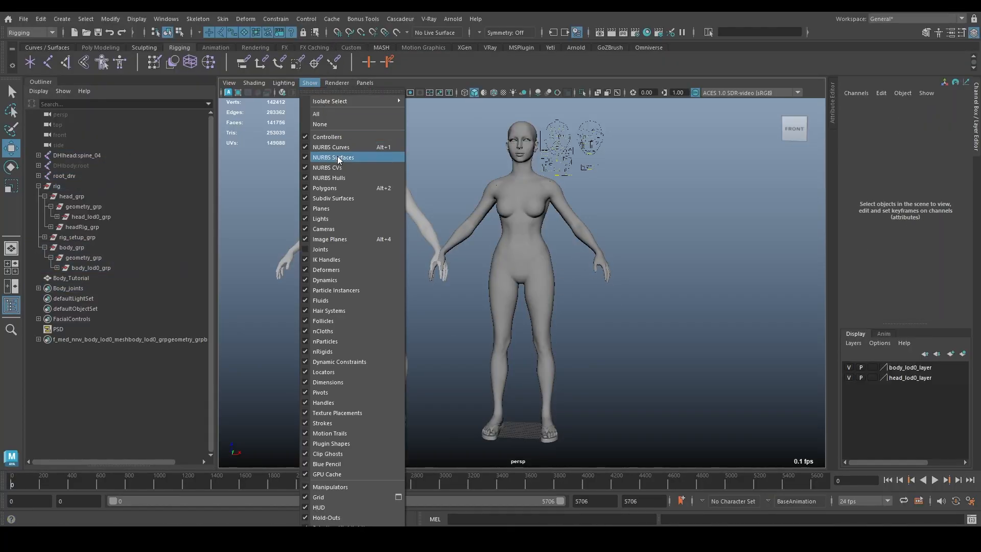
left_click(326, 249)
left_click_drag(594, 264, 530, 241, "alt")
right_click_drag(529, 241, 619, 217, "alt")
left_click_drag(619, 217, 618, 96, "alt")
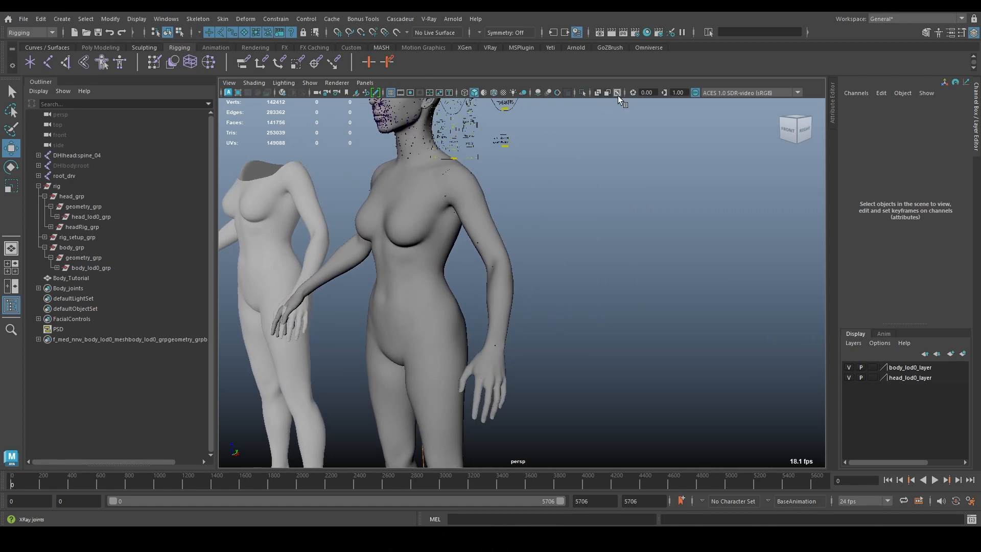
Assign the DHIhead:spine_04 joint hierarchy to a new display layer and hide that layer
left_click(81, 155)
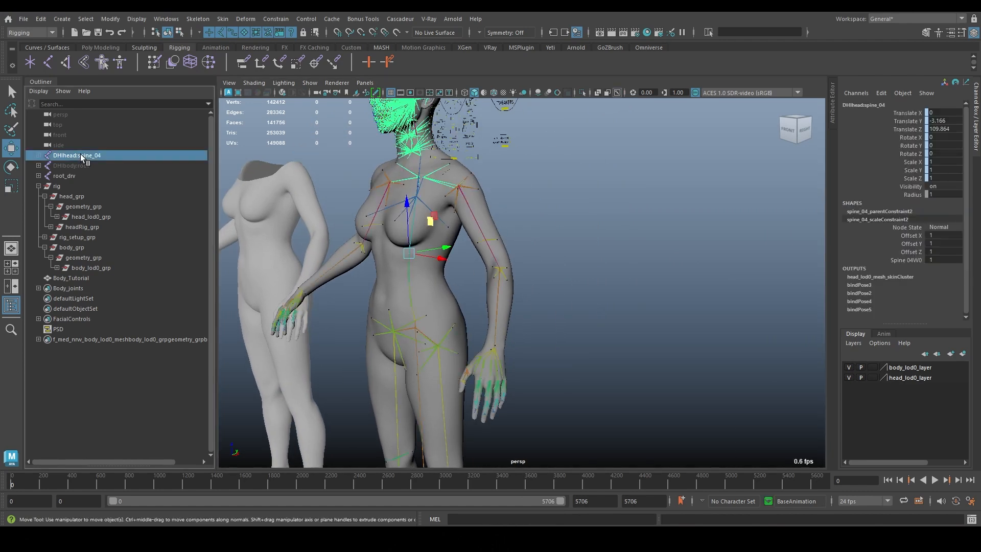
left_click(963, 354)
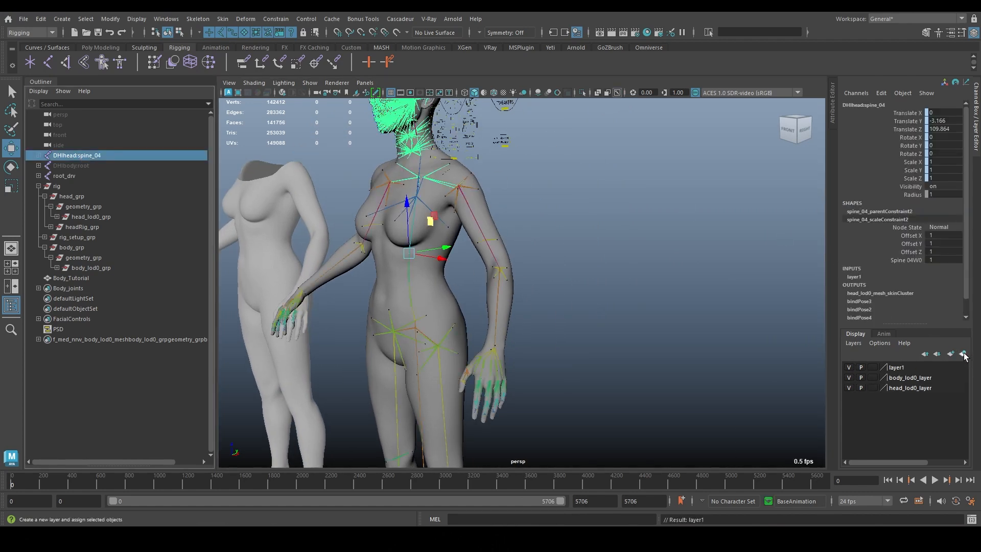
left_click(848, 367)
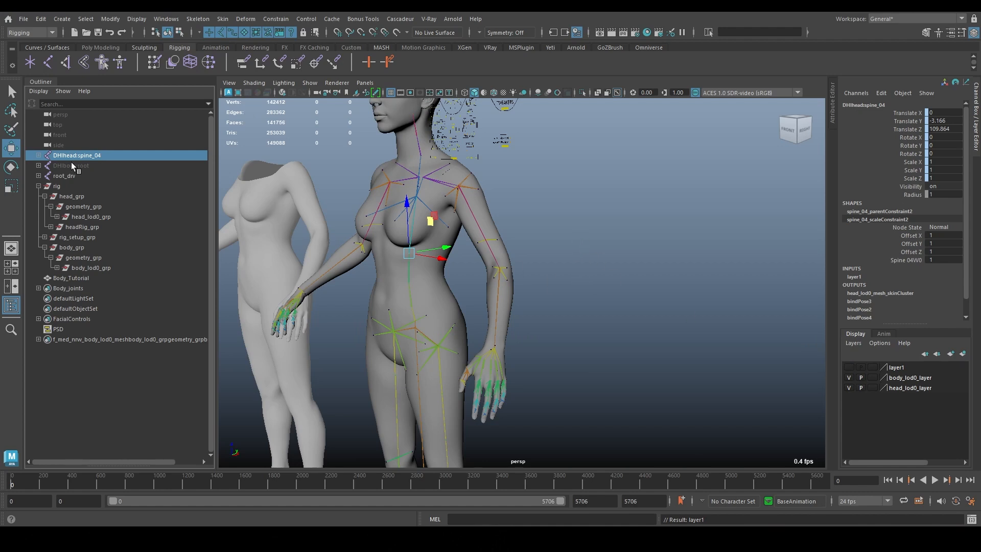
Try to bend the left forearm by rotating the lowerarm_l_drv joint under root_drv, and undo the rotation
left_click(69, 176)
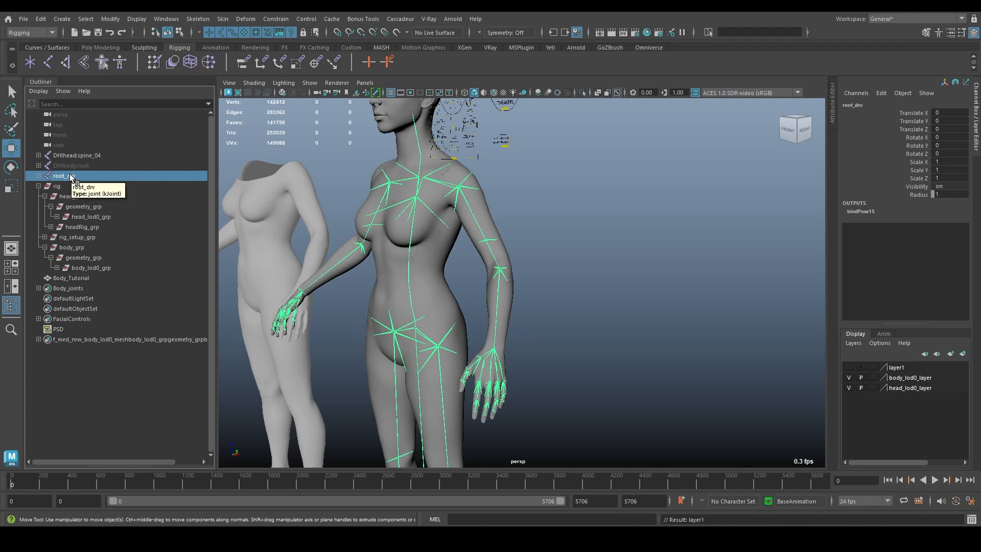
left_click(533, 301)
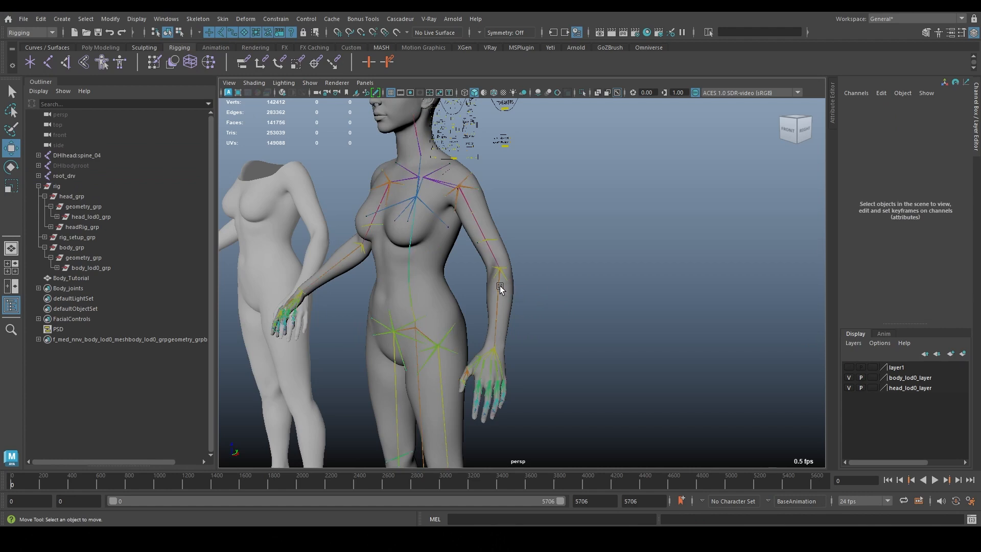
left_click(500, 285)
left_click_drag(567, 302, 556, 313, "alt")
scroll(517, 299, "up", 4)
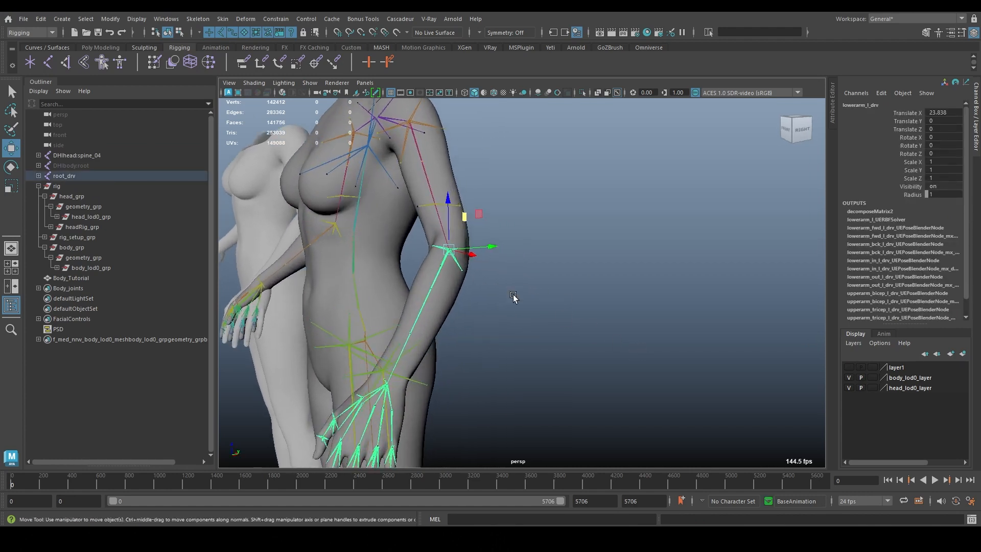
key("e")
left_click_drag(468, 287, 445, 265)
key("ctrl+z")
right_click_drag(611, 256, 509, 239, "alt")
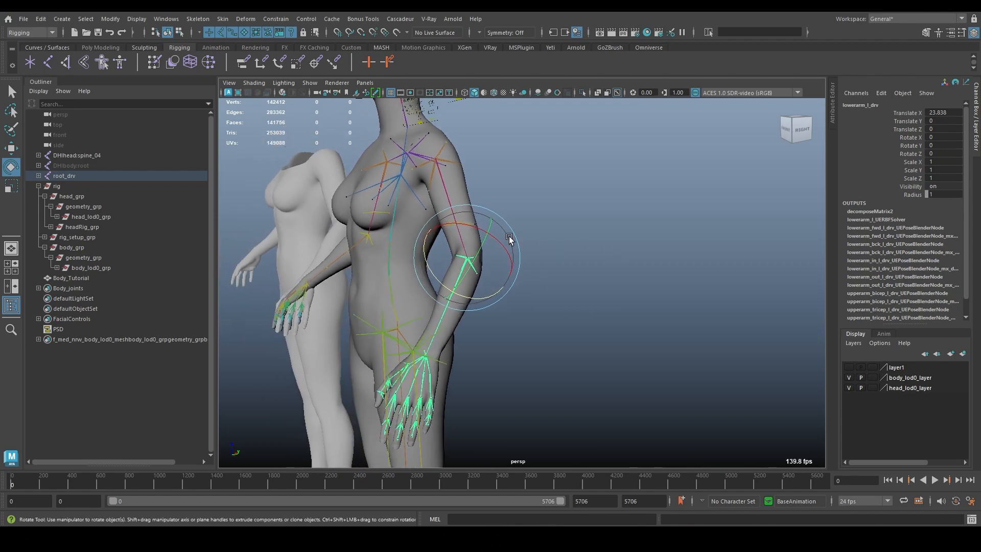
left_click_drag(510, 239, 564, 225, "alt")
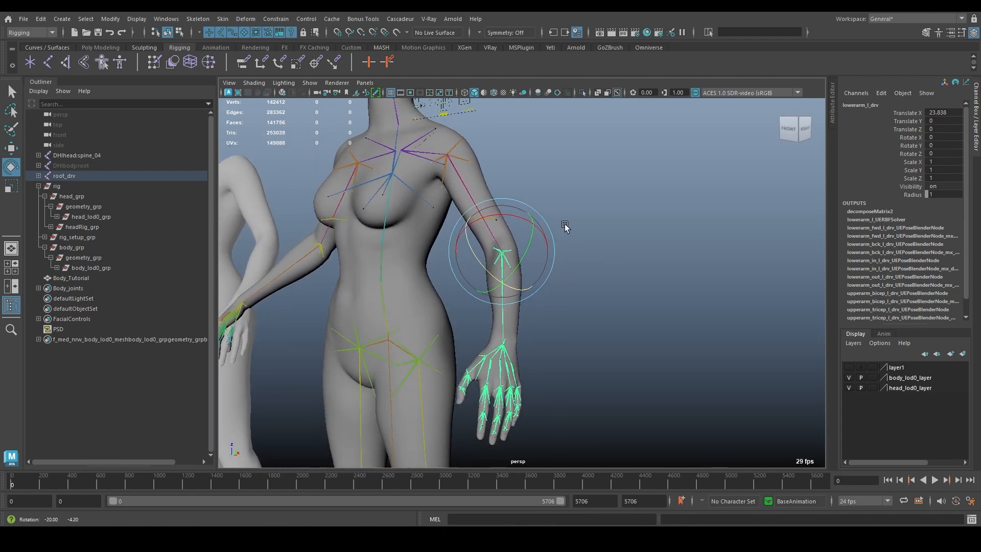
Select the body mesh and set the Body_Tutorial weight of its Body_T blend shape to 0
left_click(486, 183)
left_click(853, 219)
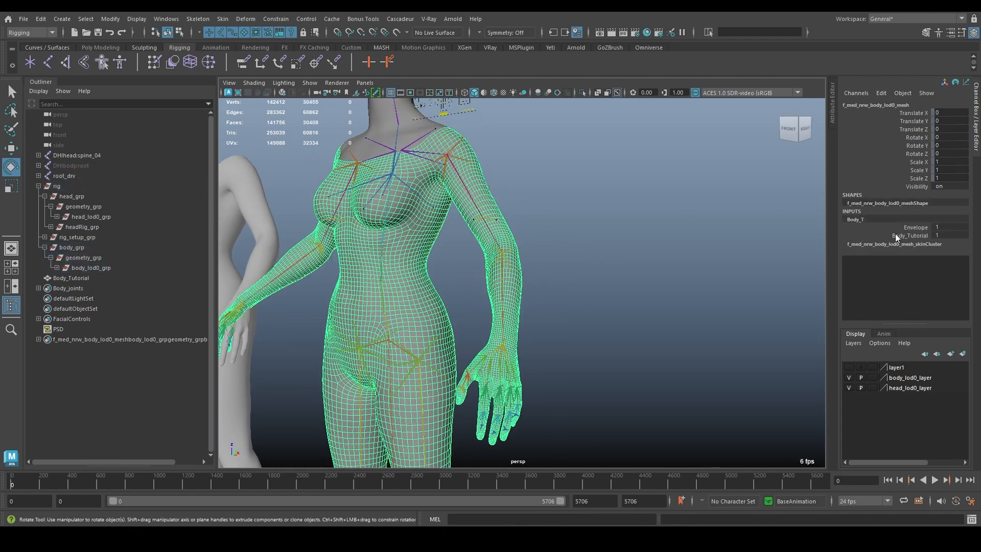
left_click(909, 235)
middle_click_drag(677, 268, 647, 264)
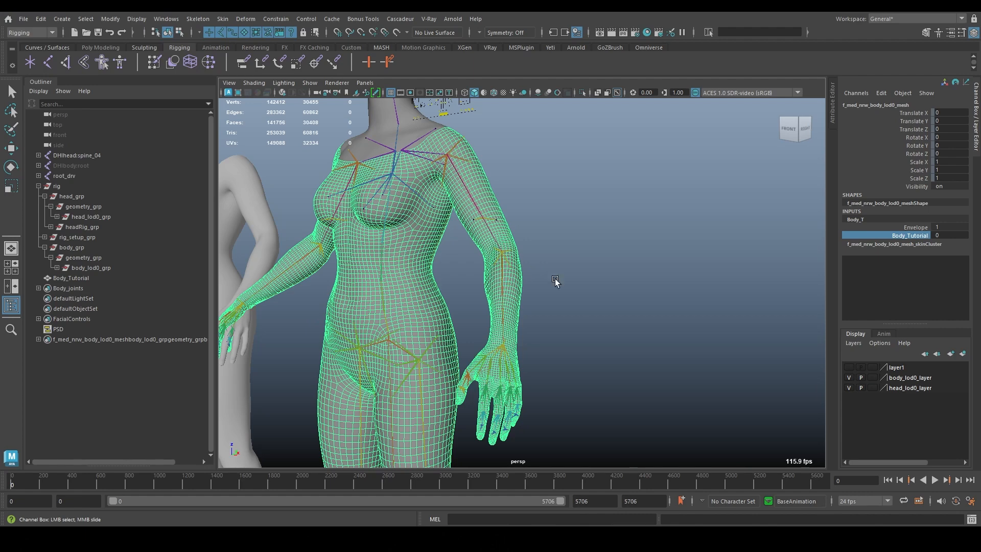
Rotate the lowerarm_l_drv joint to about -75.5° on Z to bend the left forearm up in front of the torso
key("e")
left_click(522, 287)
left_click(506, 274)
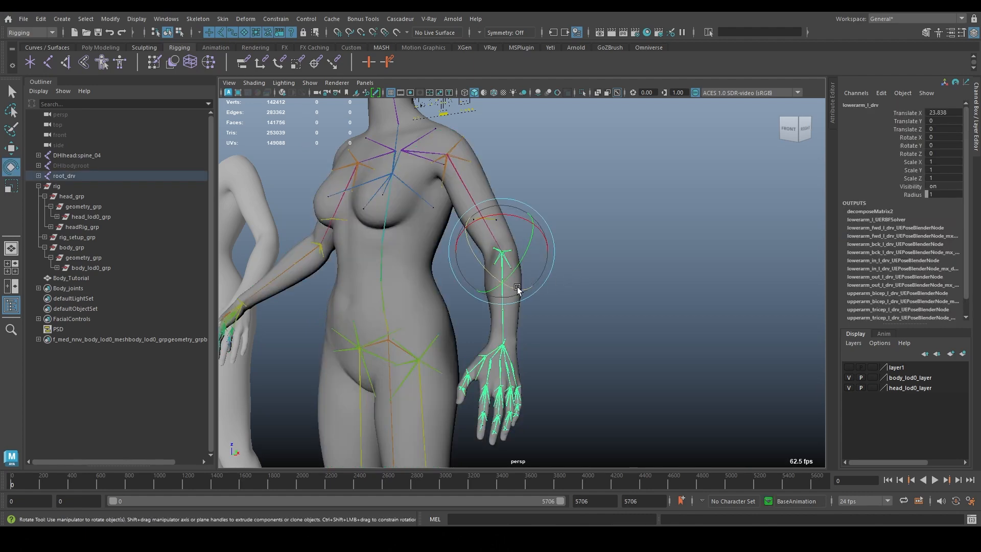
left_click_drag(517, 287, 483, 261)
left_click_drag(475, 266, 390, 293, "alt")
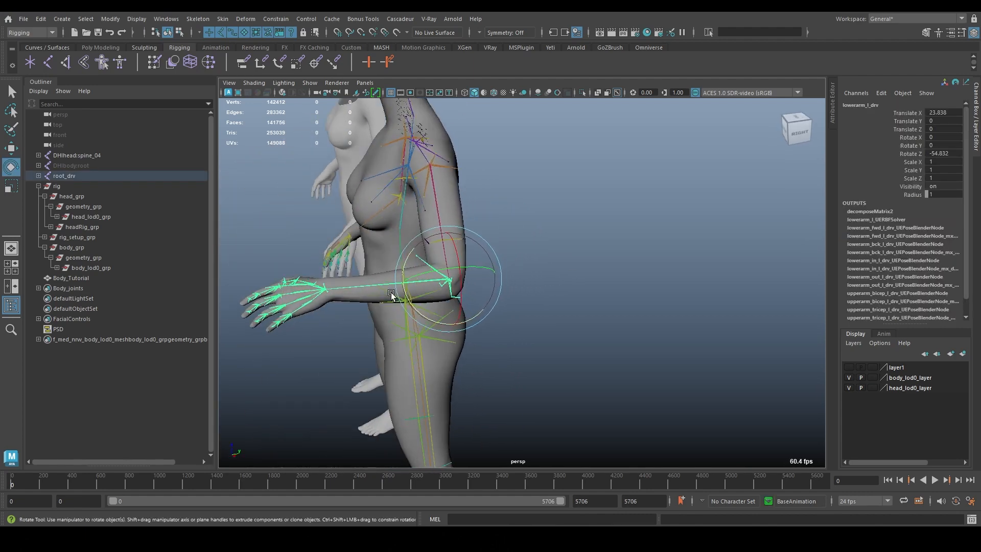
right_click_drag(391, 292, 498, 303, "alt")
middle_click_drag(504, 304, 528, 313, "alt")
left_click_drag(438, 327, 360, 269)
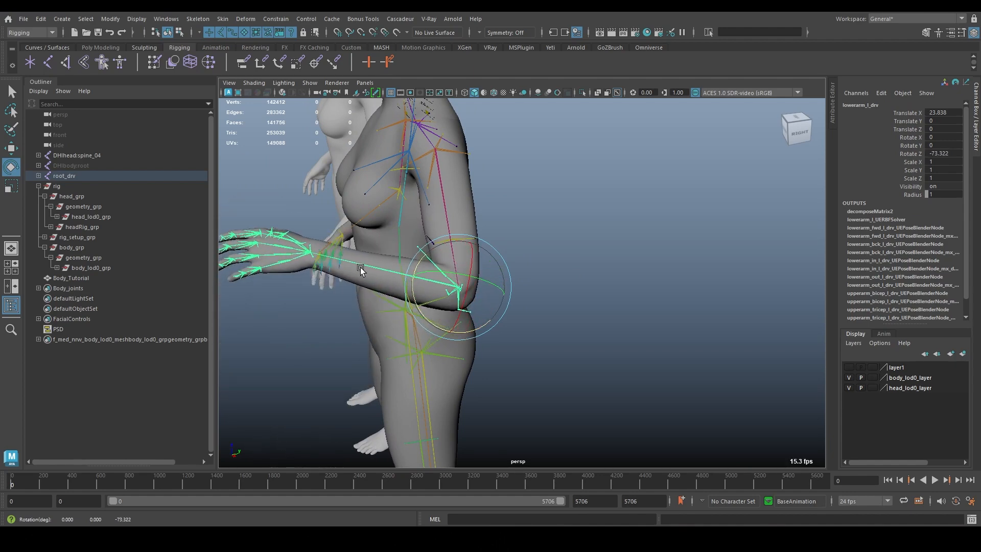
right_click_drag(360, 269, 466, 300, "alt")
middle_click_drag(466, 300, 597, 320, "alt")
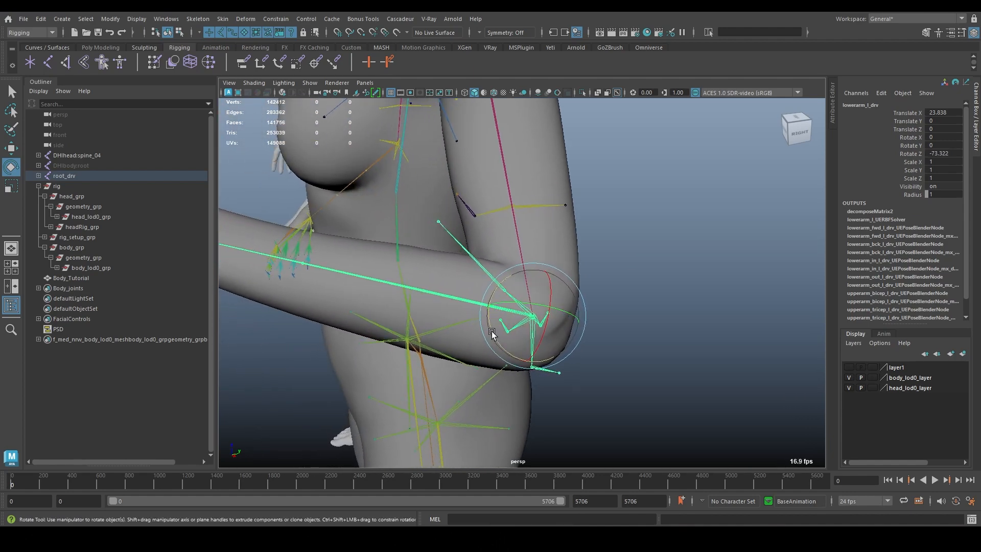
mouse_move(492, 333)
left_mouse_down()
mouse_move(519, 343)
mouse_move(500, 325)
left_mouse_up()
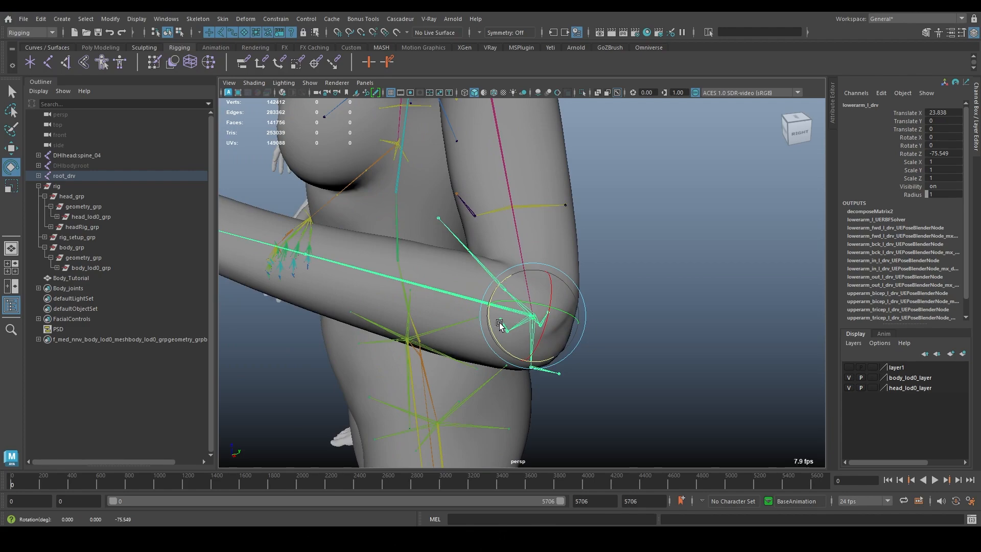
Set the body mesh's Body_Tutorial blend shape weight to 1 and inspect the left arm from several angles
left_click(433, 309)
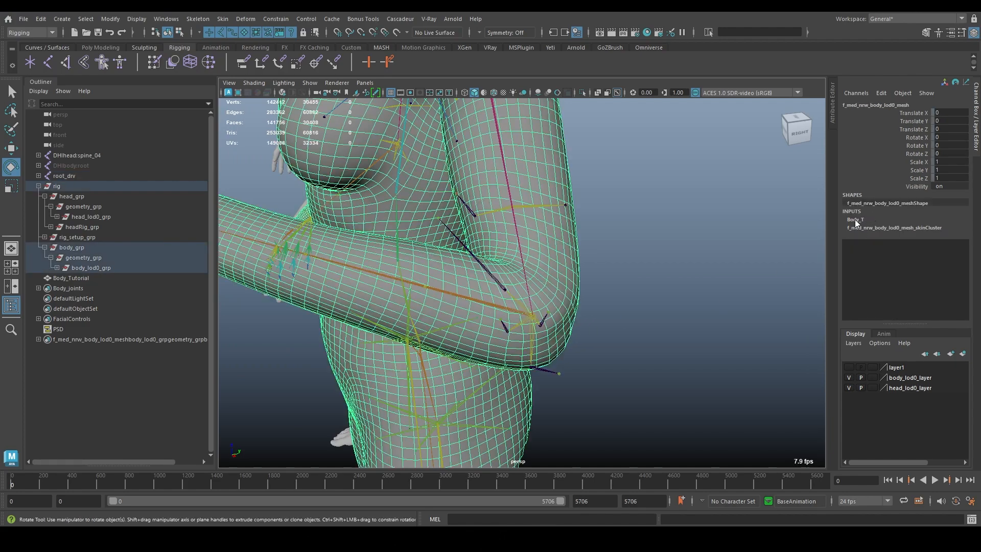
left_click(855, 220)
left_click(909, 236)
middle_click_drag(658, 269, 683, 268)
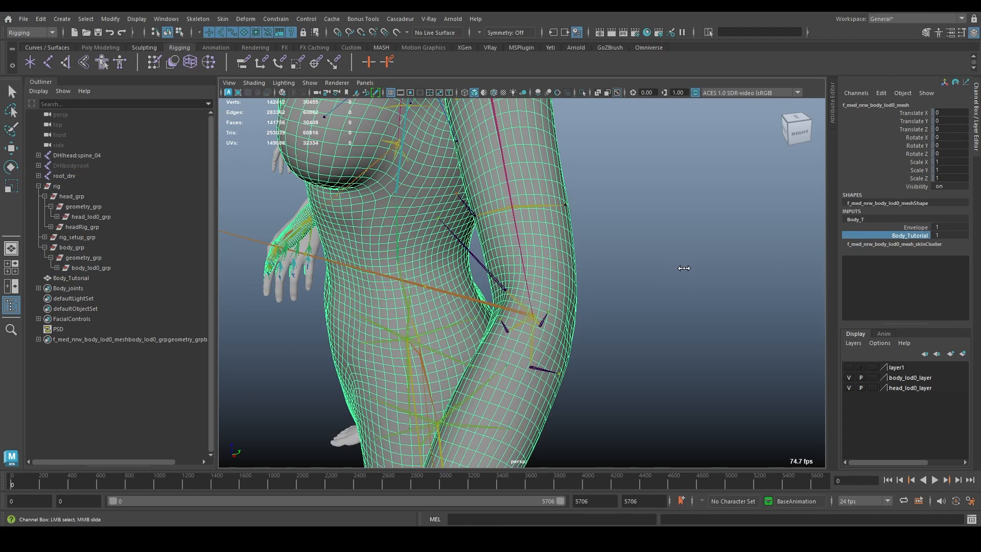
right_click_drag(689, 270, 466, 254, "alt")
left_click_drag(466, 254, 489, 245, "alt")
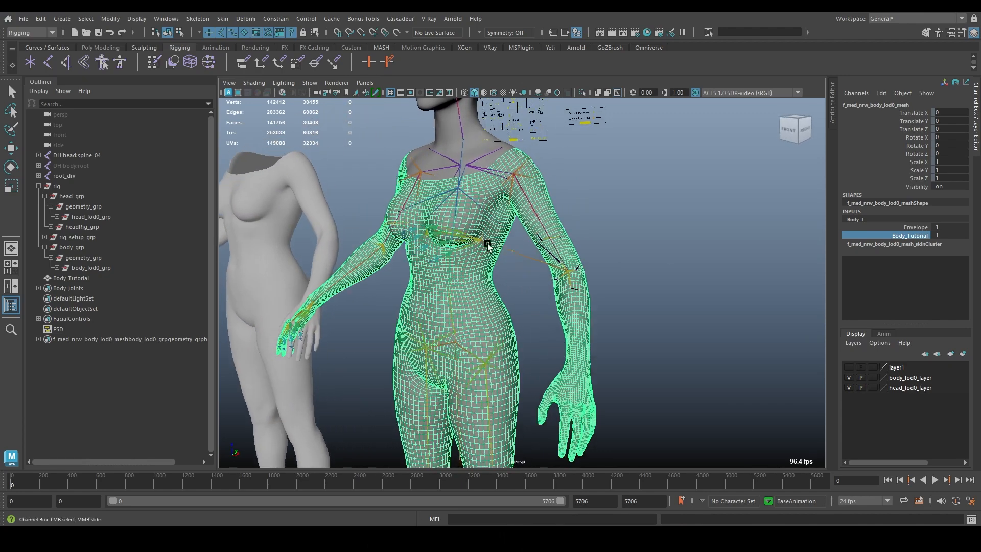
right_click_drag(488, 245, 552, 276, "alt")
left_click_drag(551, 276, 510, 341, "alt")
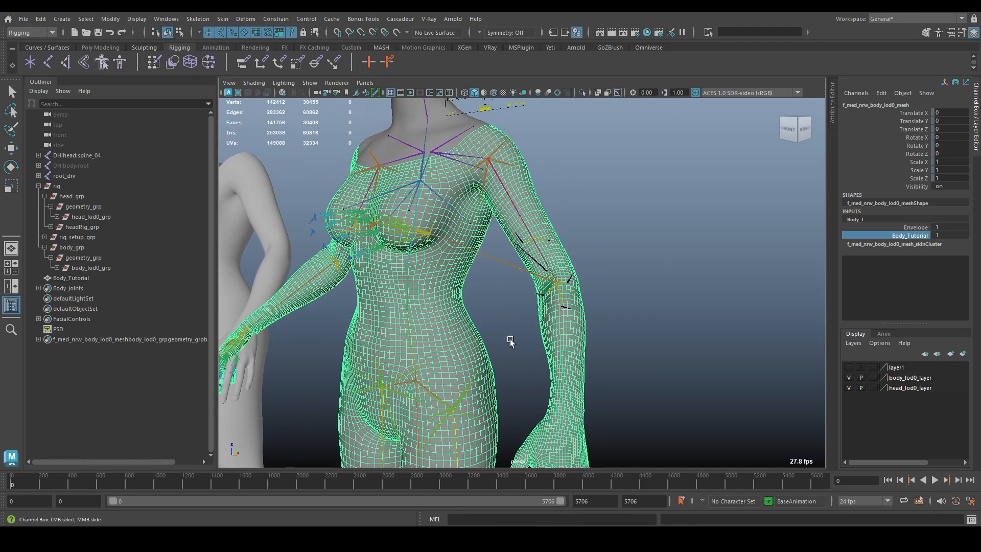
Open the full list of the body mesh's inputs, reorder the skin cluster above the Body_T blend shape and minimize the list
left_click(553, 34)
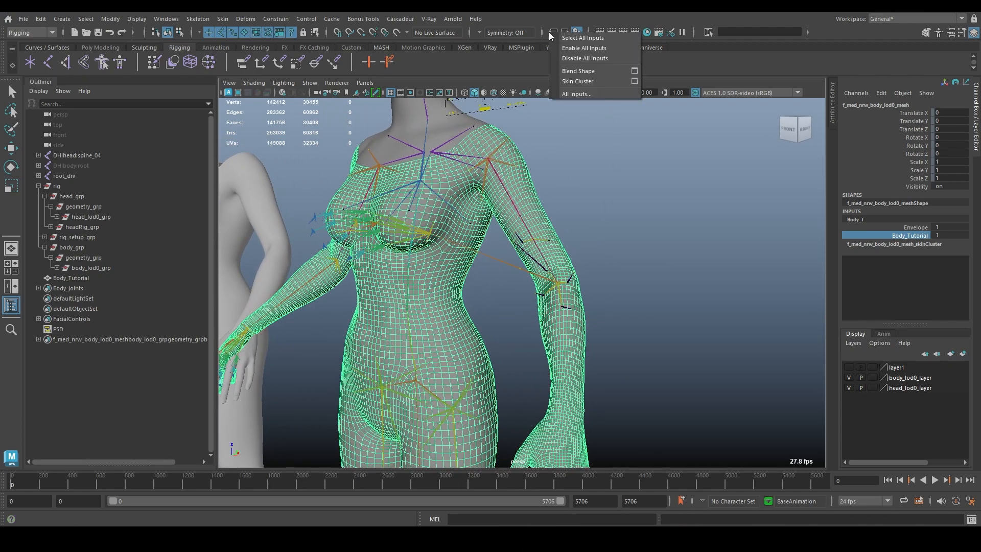
left_click(576, 94)
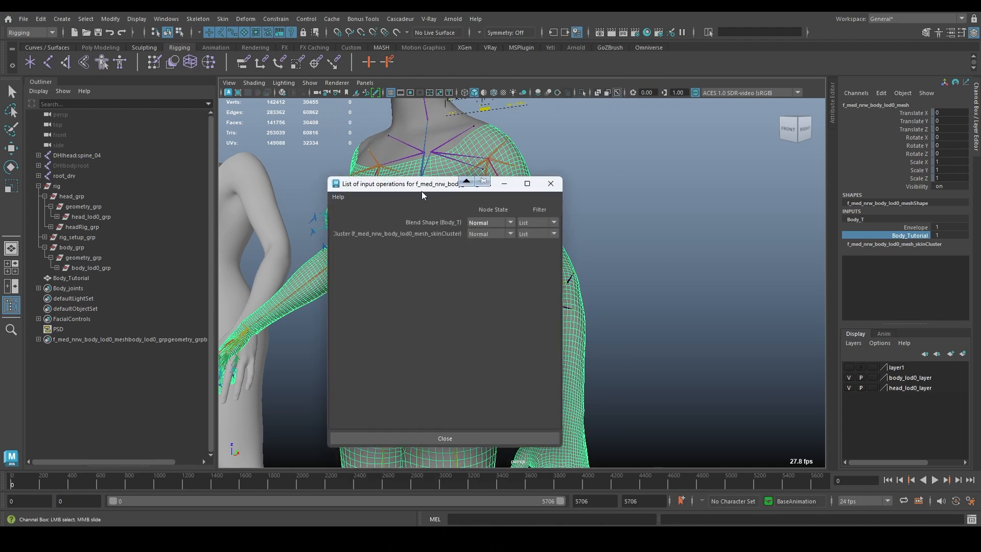
left_click_drag(422, 193, 689, 105)
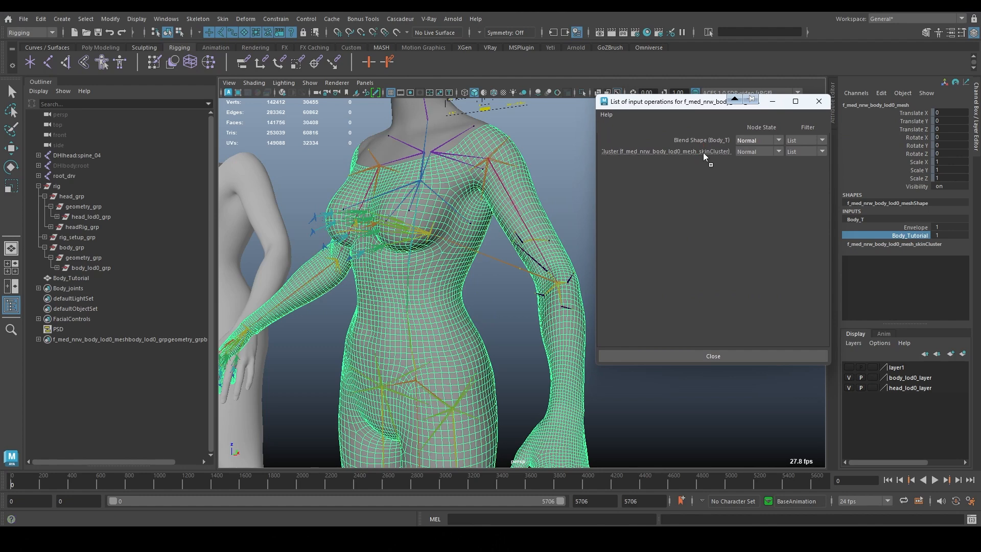
middle_click_drag(703, 152, 703, 152)
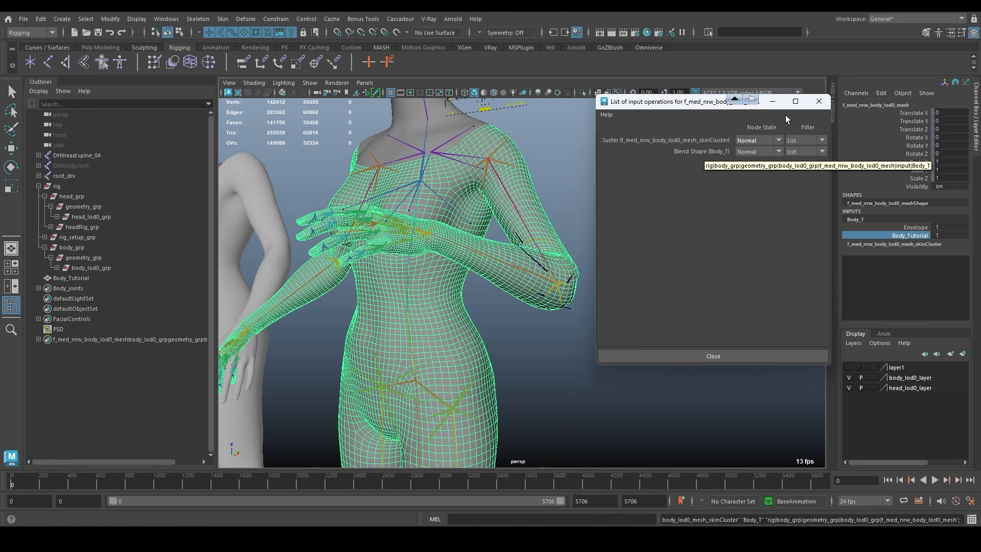
left_click(775, 102)
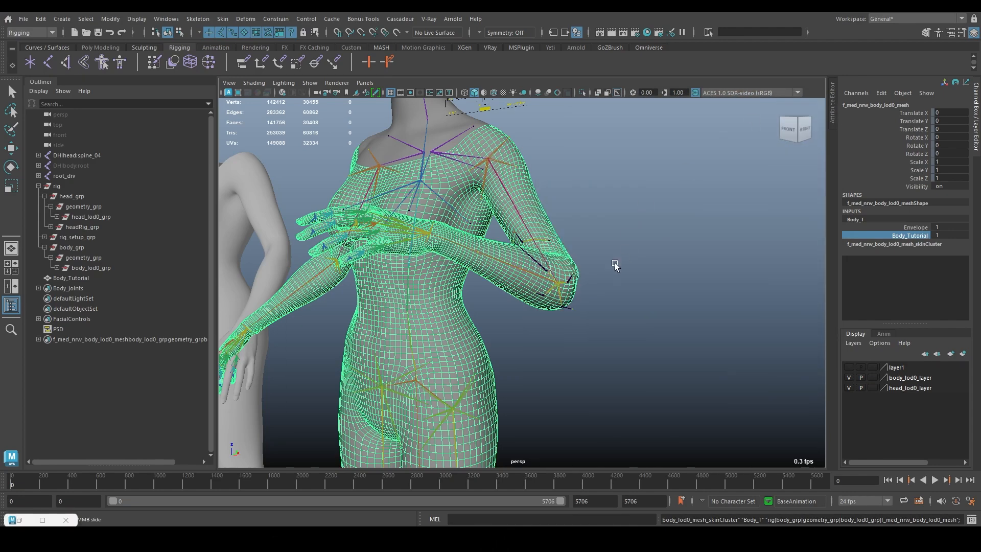
Rotate the lowerarm_l_drv joint to about -77.3° on Z and check the elbow deformation
mouse_move(567, 290)
left_mouse_down("alt")
mouse_move(508, 294)
mouse_move(557, 286)
left_mouse_up("alt")
left_click(557, 286)
key("e")
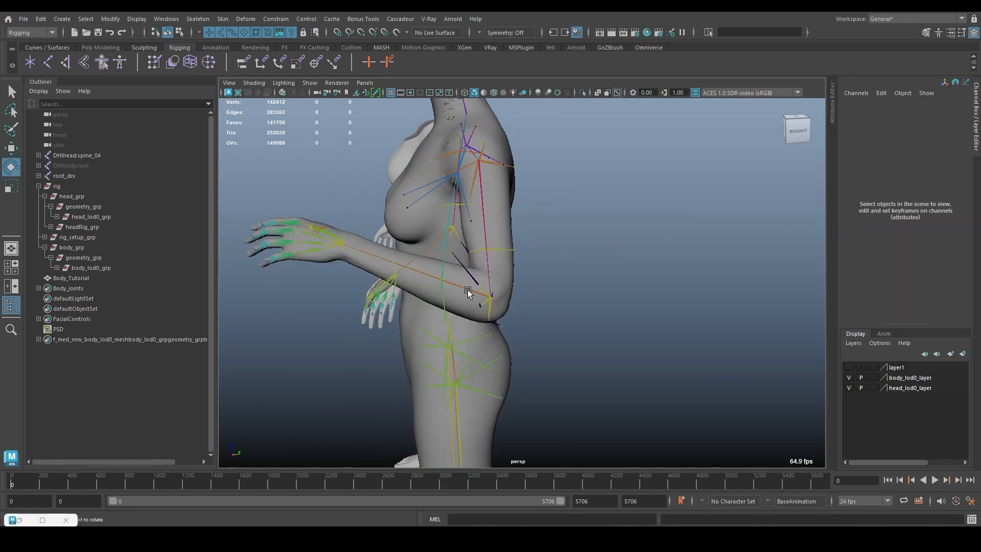
left_click(464, 290)
left_click_drag(485, 342, 485, 295)
left_click_drag(396, 316, 460, 317, "alt")
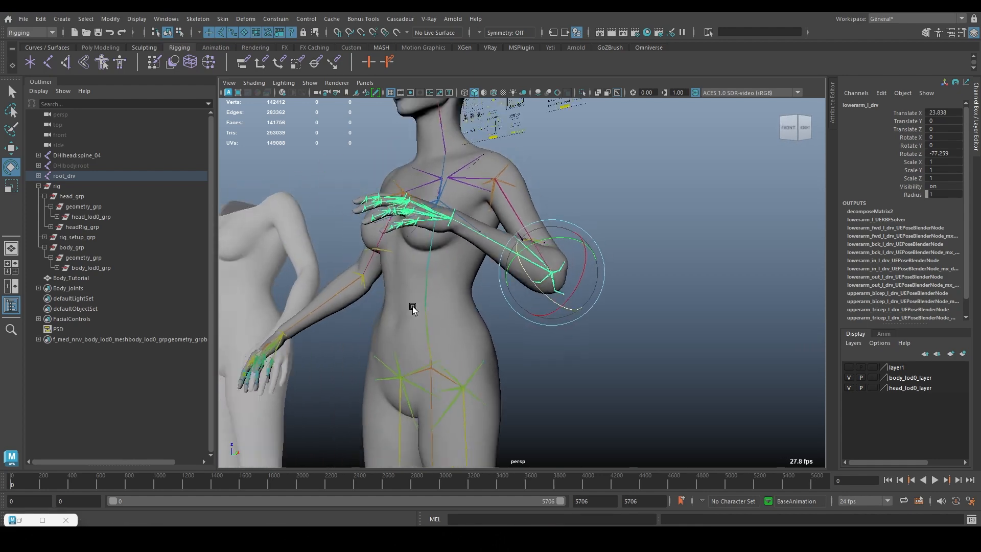
middle_click_drag(412, 308, 418, 71, "alt")
middle_click_drag(543, 307, 534, 235, "alt")
left_click_drag(521, 247, 445, 255, "alt")
left_click(479, 233)
left_click_drag(513, 266, 518, 245)
key("ctrl+z")
Rotate the thigh_l_drv joint to about 87.9° on Z to raise the left leg forward and check the hip deformation
right_click_drag(645, 205, 577, 206, "alt")
middle_click_drag(541, 204, 526, 292, "alt")
left_click(481, 258)
right_click_drag(481, 259, 531, 265, "alt")
left_click_drag(506, 286, 545, 291, "alt")
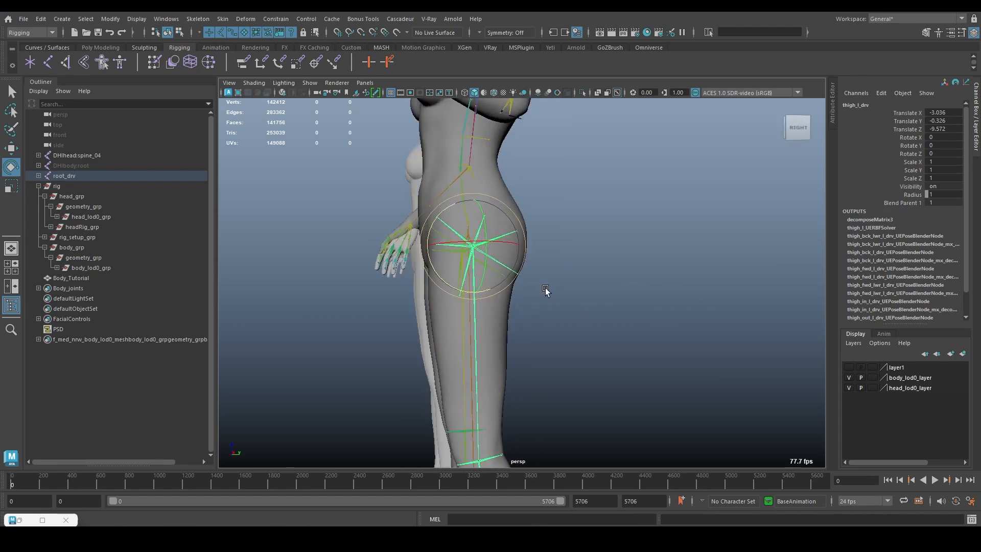
left_click_drag(446, 283, 434, 222)
left_click_drag(503, 242, 591, 276, "alt")
right_click_drag(590, 276, 493, 278, "alt")
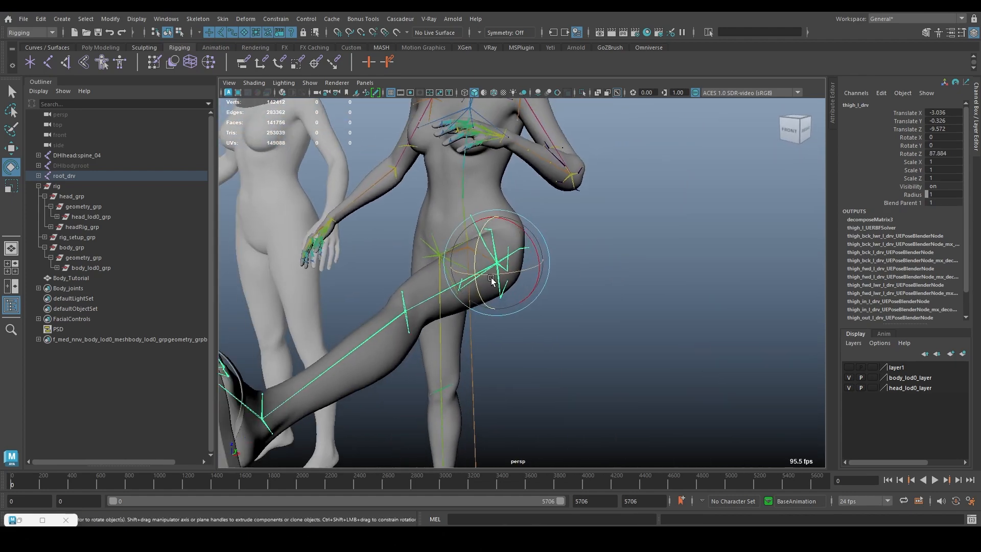
left_click(393, 321, "shift")
left_click(565, 173)
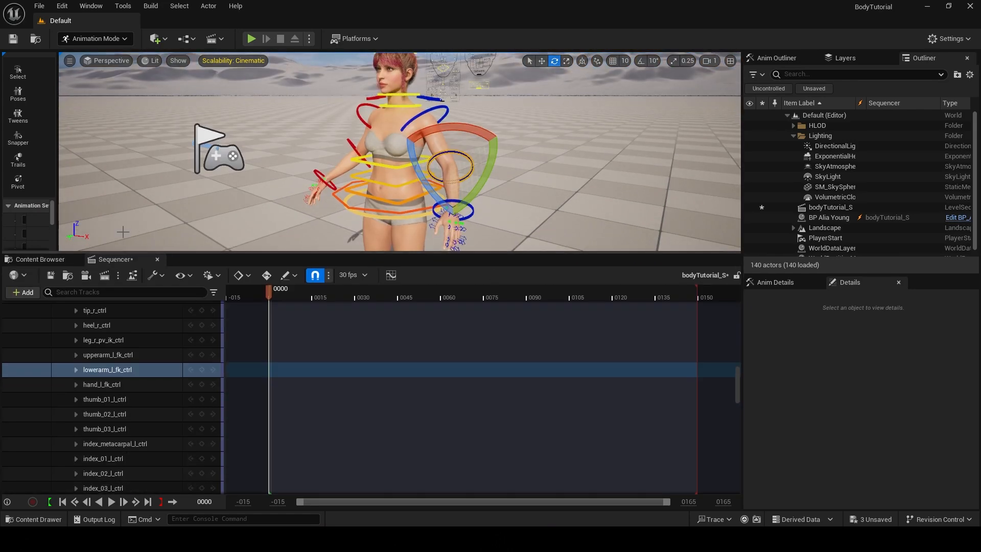
In Unreal Engine, create a folder named BodyTutorial_F in the project's Content folder
left_click(34, 259)
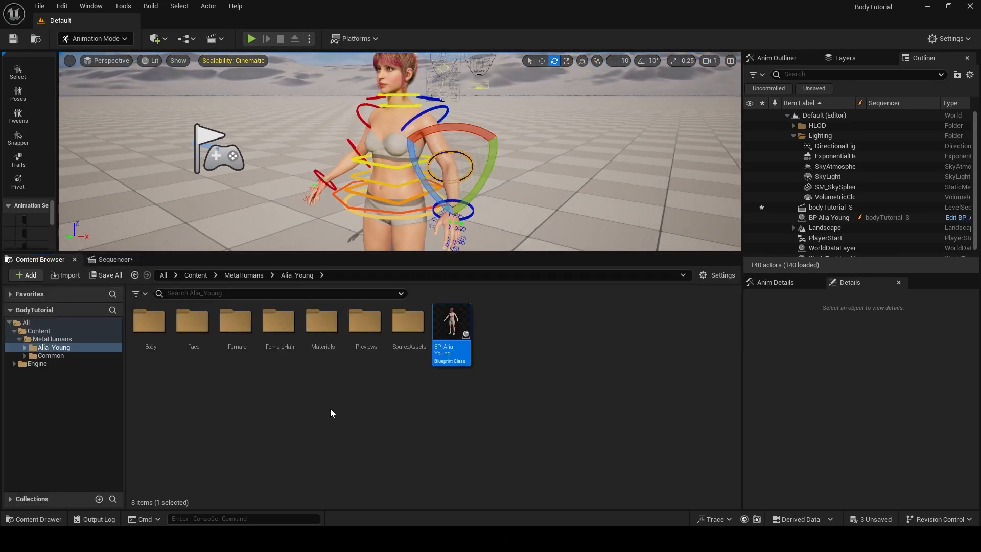
left_click(39, 330)
right_click(377, 347)
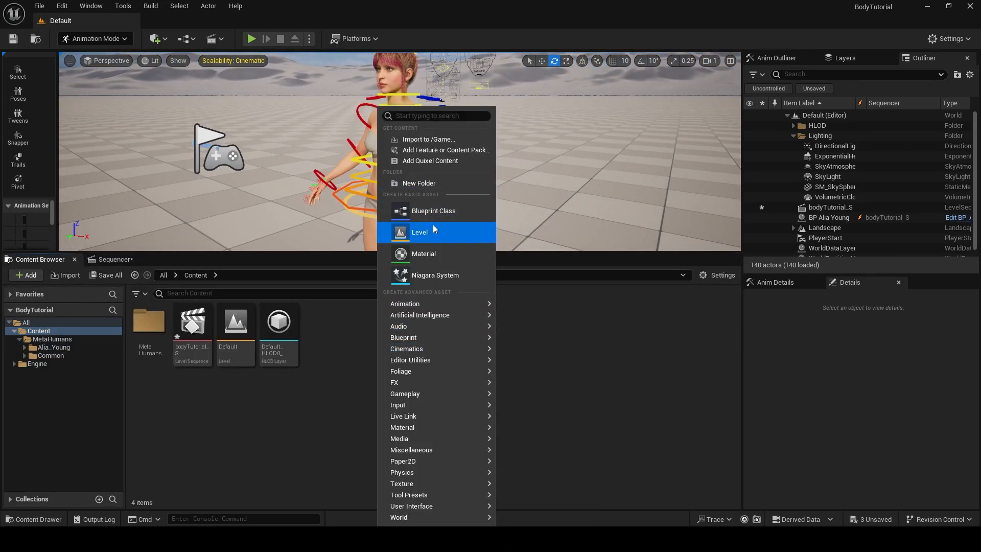
left_click(424, 183)
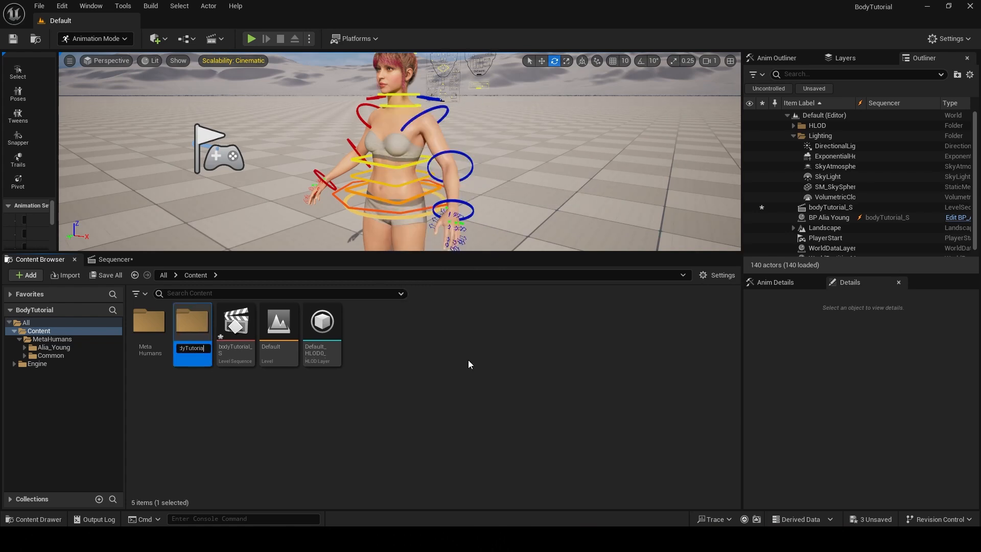
type("BodyTutorial_F")
key("Return")
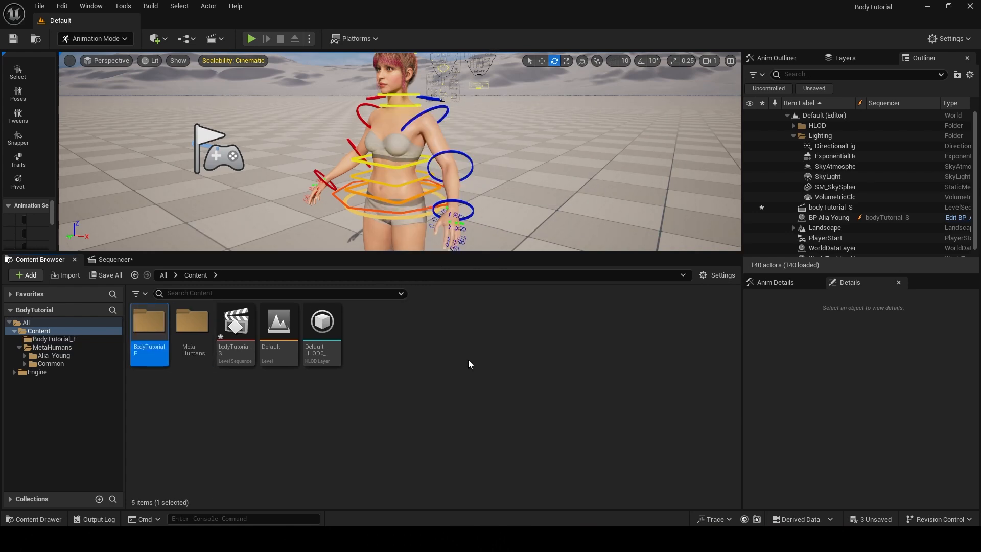
Start an import into the BodyTutorial_F folder and choose Body_Tutorial.fbx as the source file
double_click(149, 322)
left_click(71, 278)
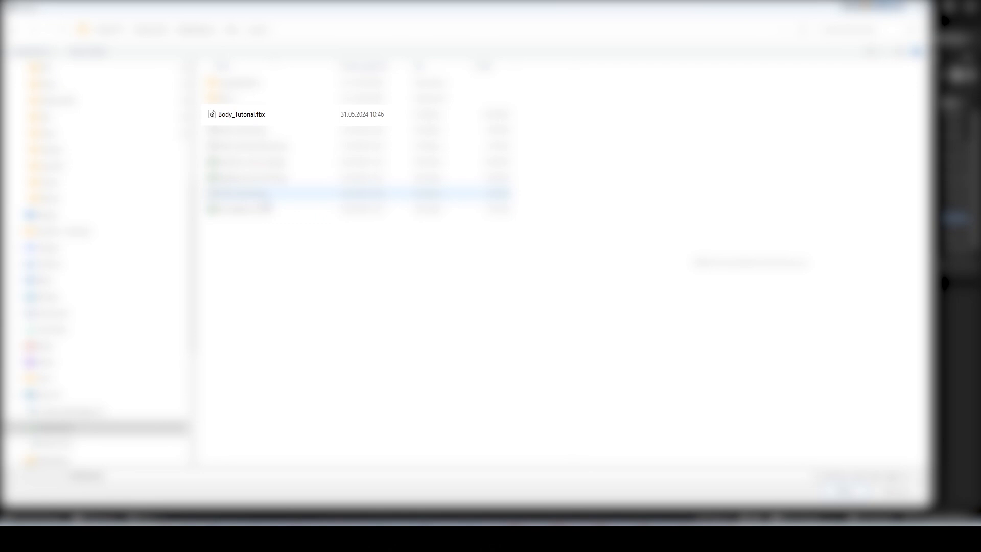
left_click(258, 115)
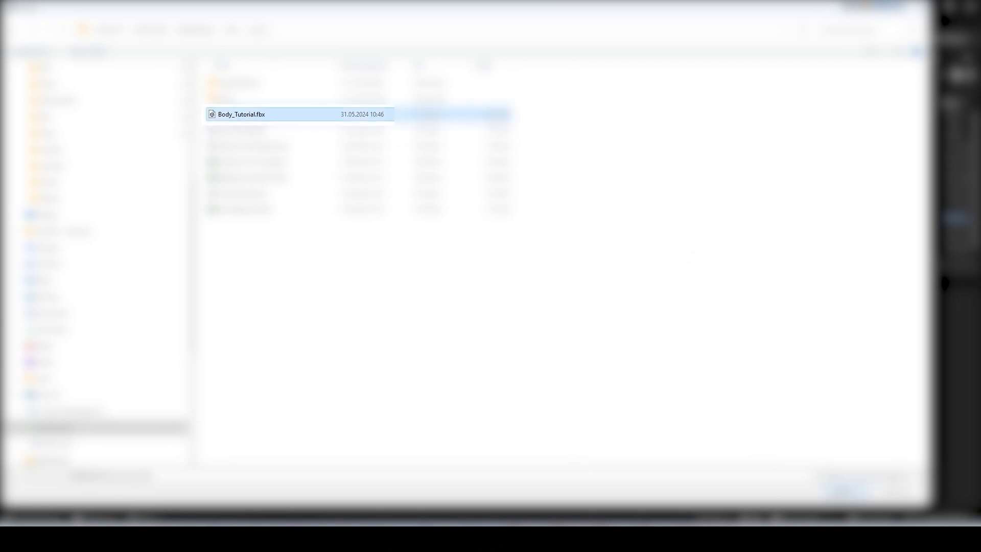
left_click(836, 490)
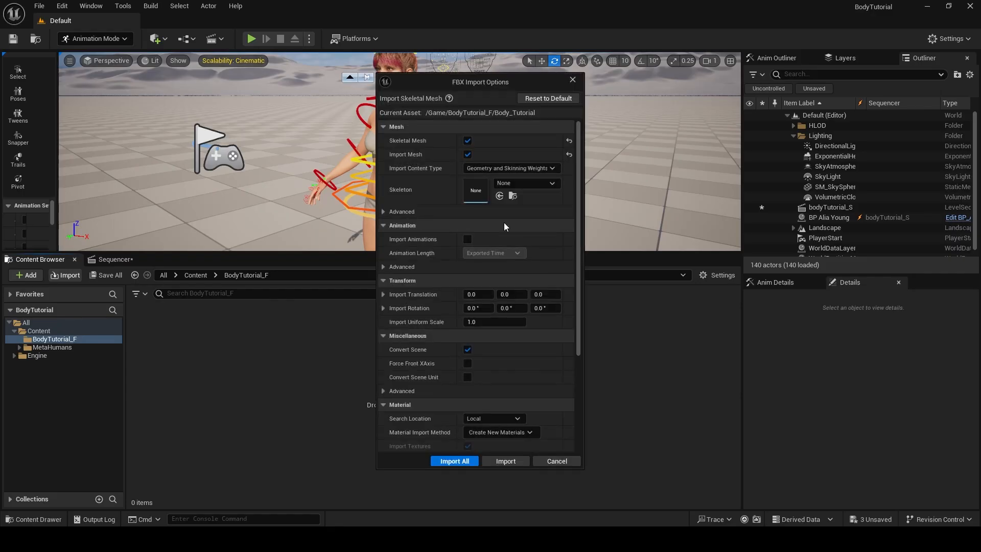
Import the body as a skeletal mesh using the metahuman_base_skel skeleton, with Import Morph Targets enabled
left_click(514, 181)
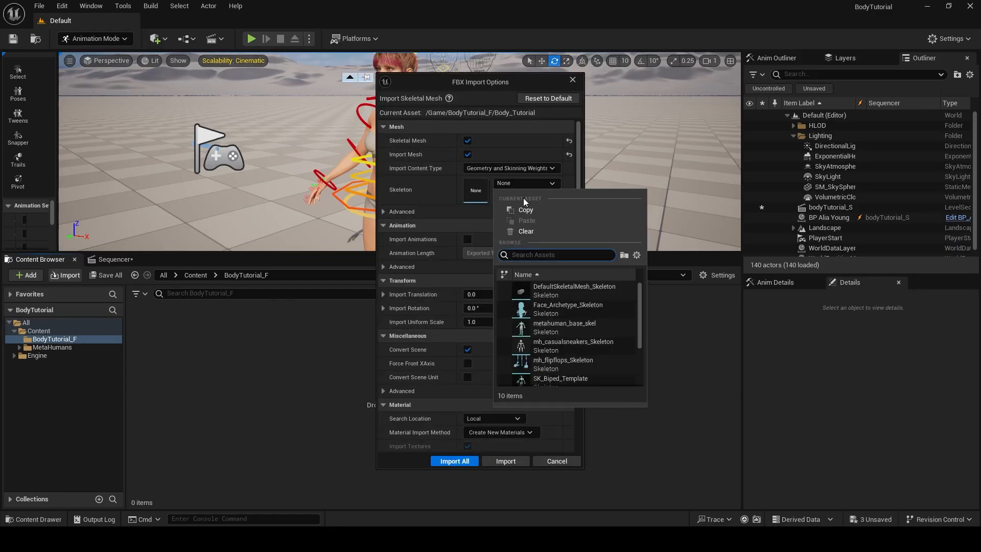
left_click(554, 327)
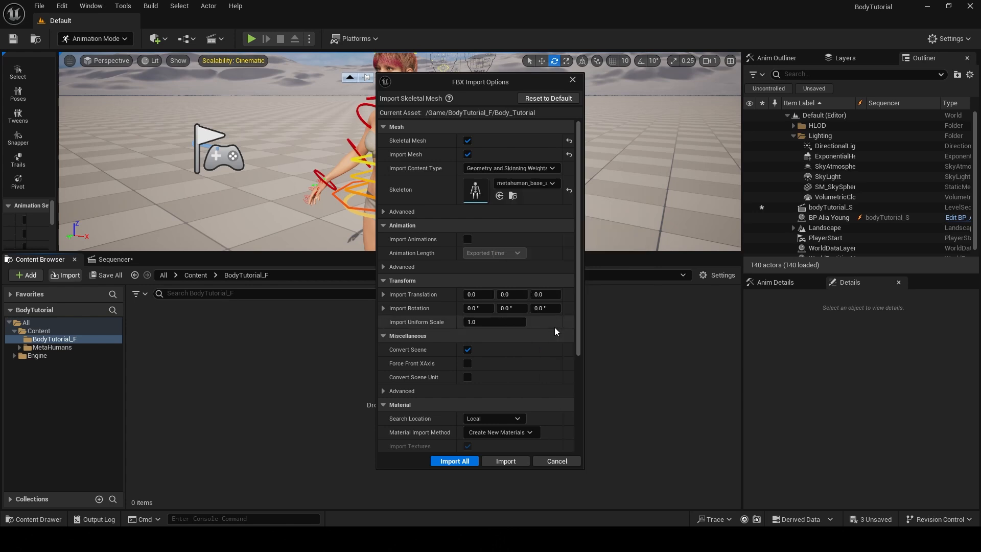
left_click(382, 212)
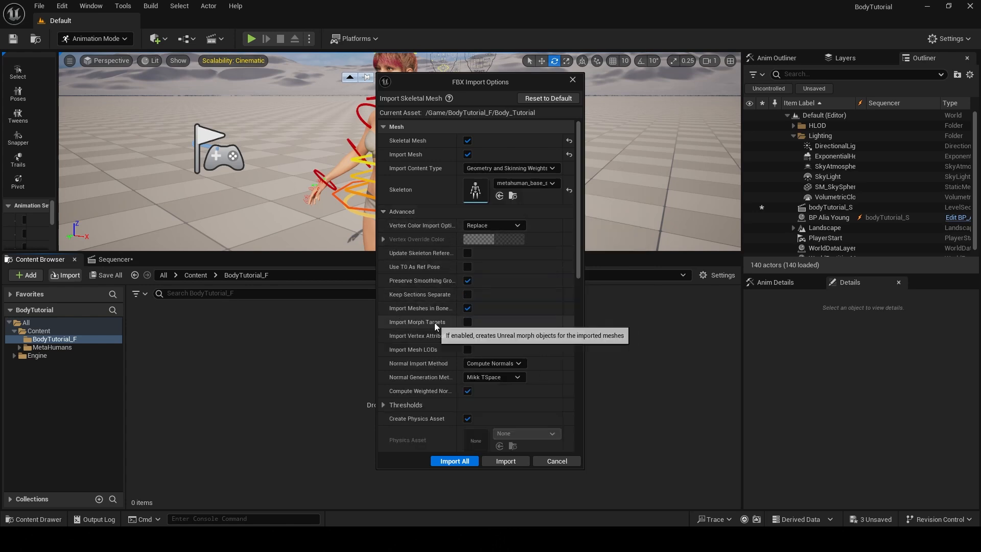
left_click(469, 322)
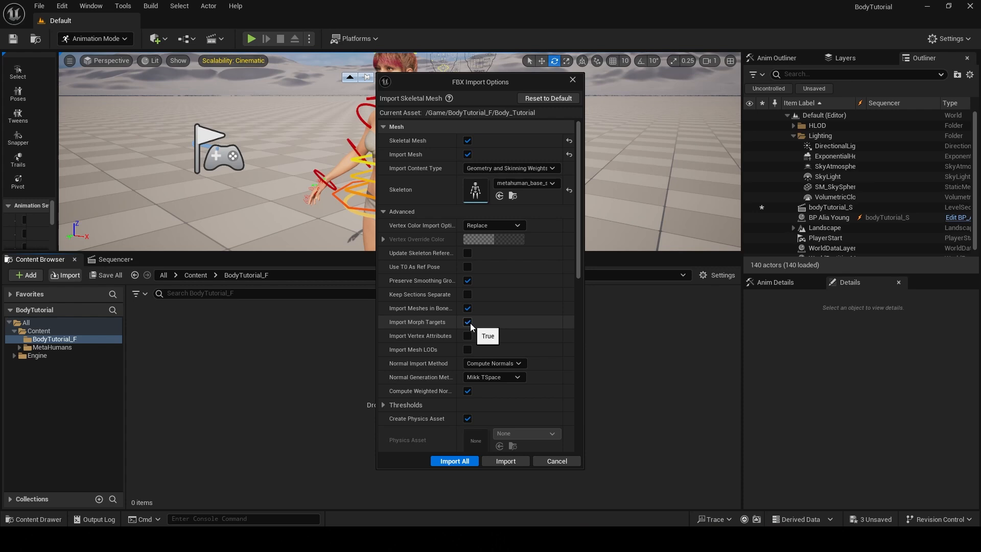
left_click(500, 461)
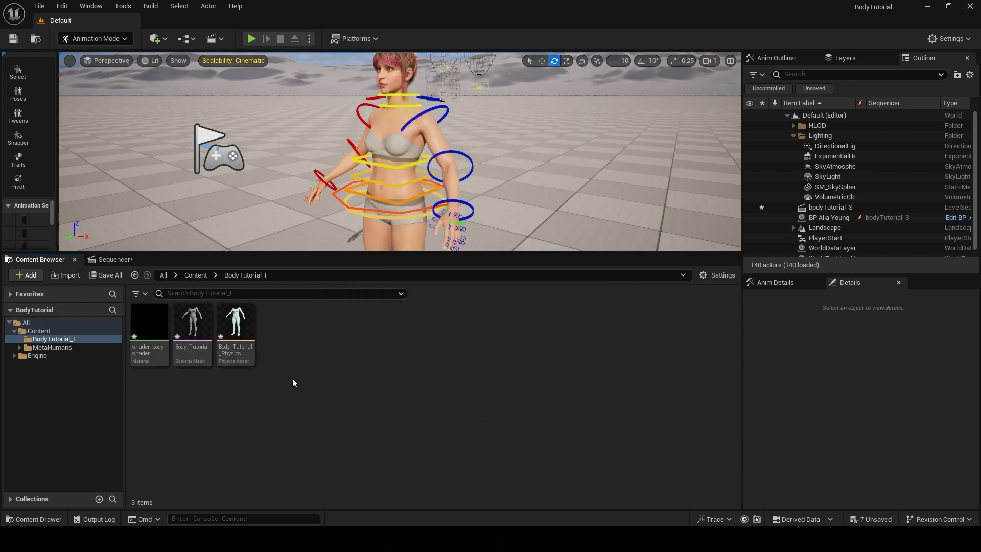
Preview the Body_Tutorial morph target on the imported skeletal mesh at weights -1.0 and 1.0, and close the mesh editor
double_click(189, 323)
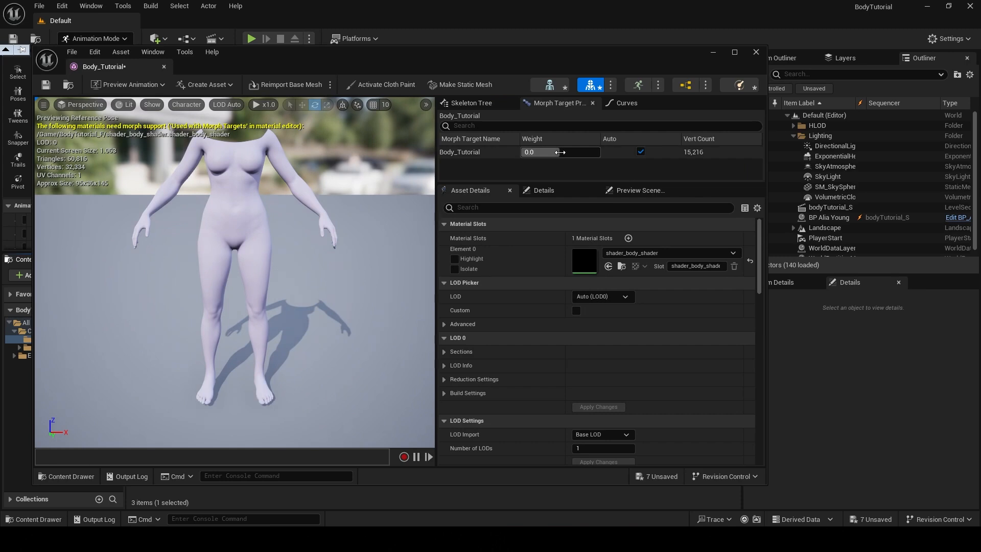
left_click_drag(566, 152, 521, 152)
key("w")
right_click_drag(327, 226, 327, 216)
left_click_drag(327, 227, 329, 207, "alt")
middle_click_drag(330, 206, 322, 231, "alt")
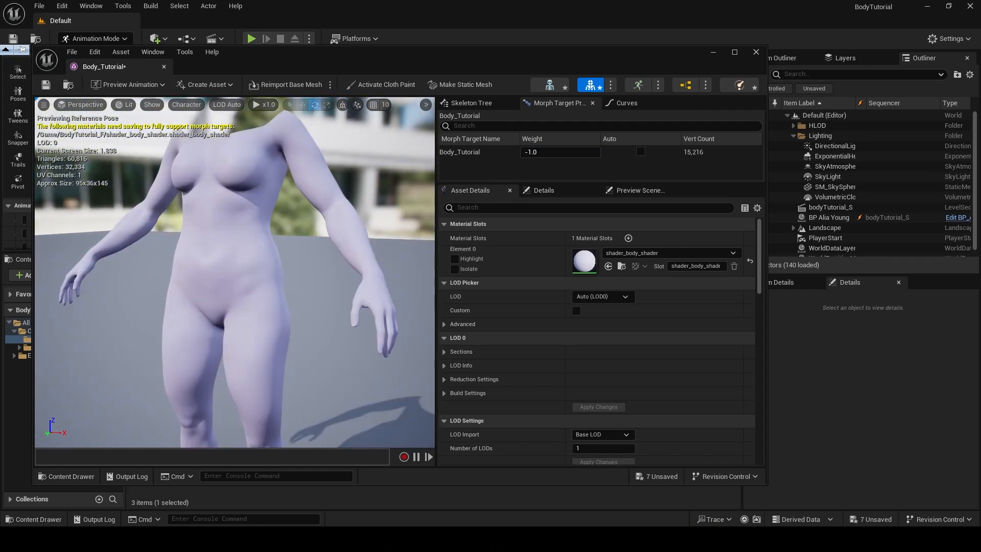
left_click_drag(322, 230, 311, 230, "alt")
left_click_drag(526, 152, 600, 152)
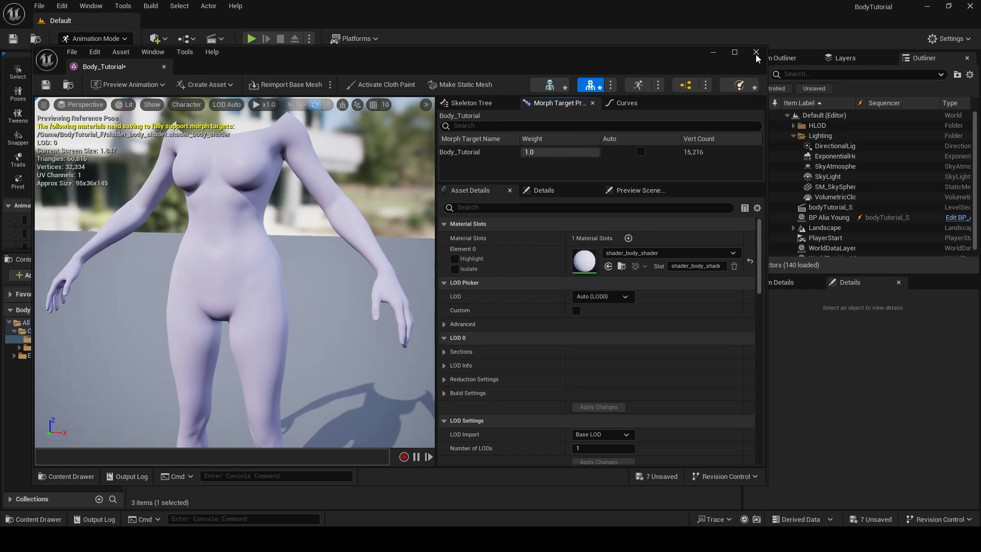
left_click(757, 53)
left_click(192, 329)
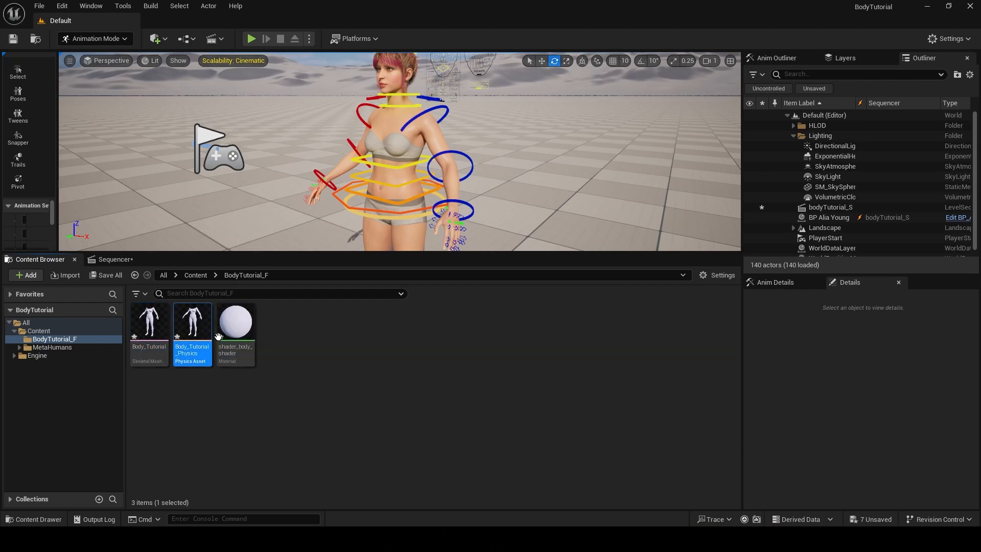
Open the BP_Alia_Young blueprint and locate the material used by its Body component in the project content
left_click(60, 347)
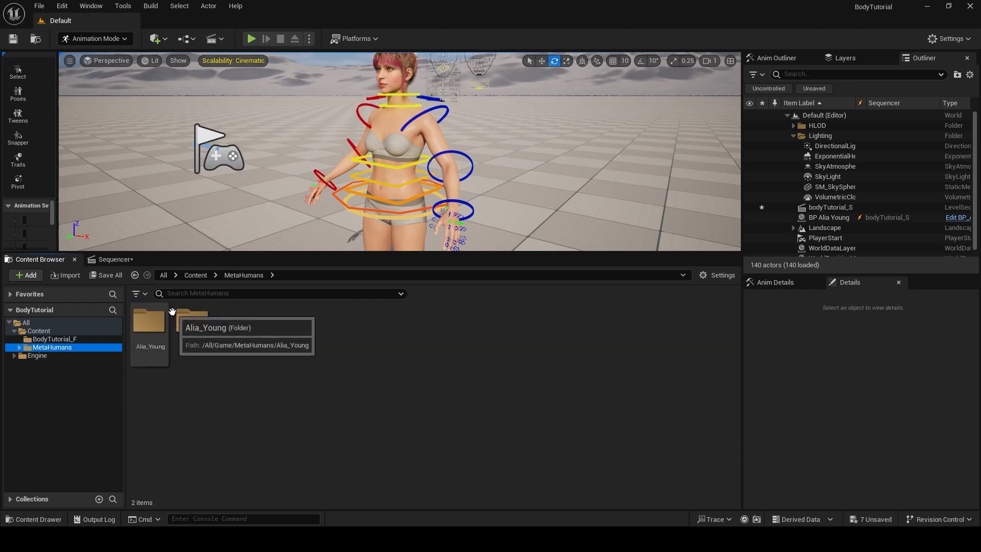
double_click(153, 325)
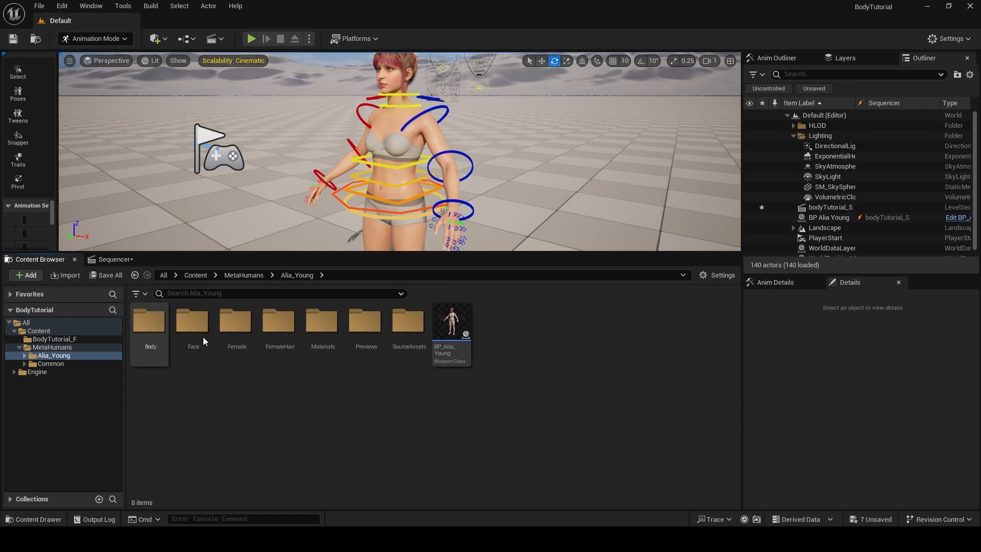
double_click(450, 325)
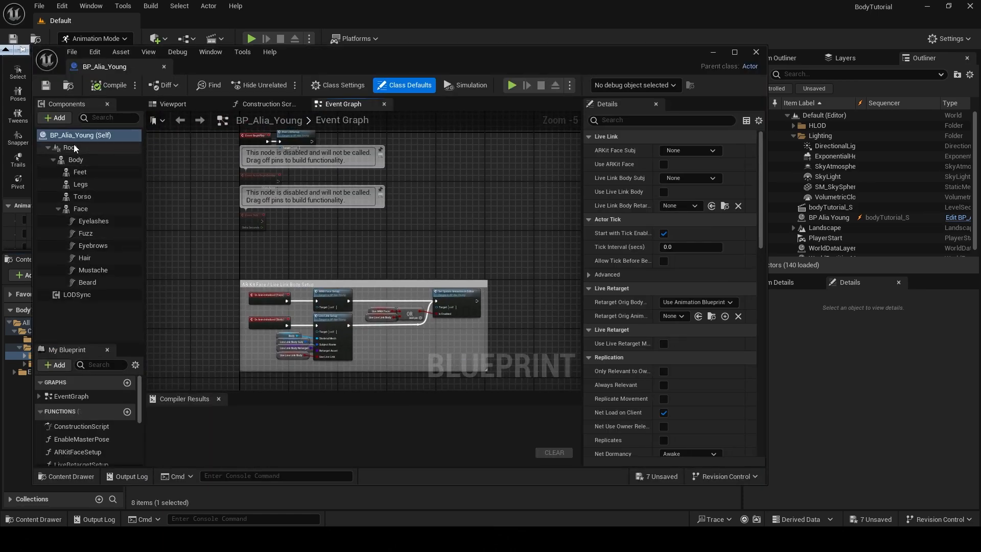
left_click(81, 159)
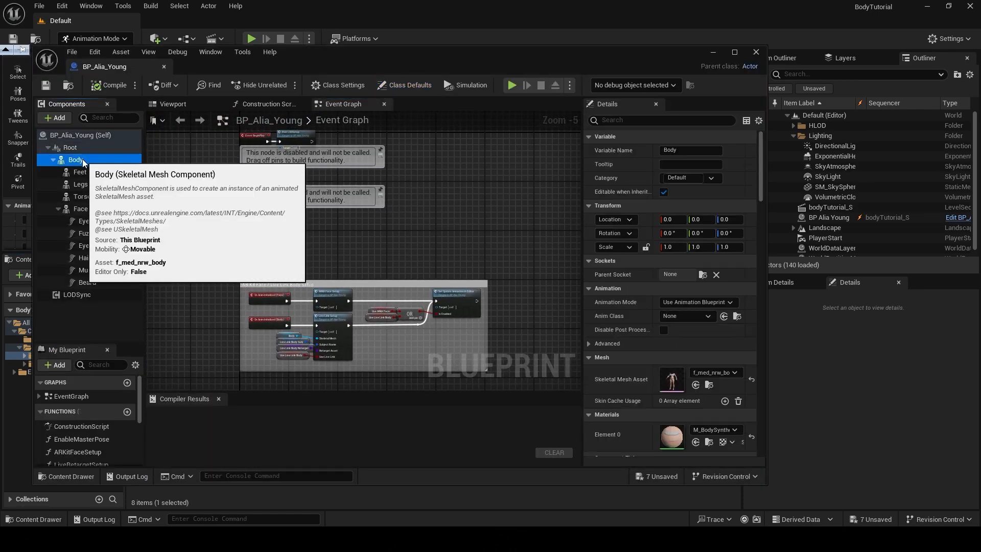
left_click(708, 442)
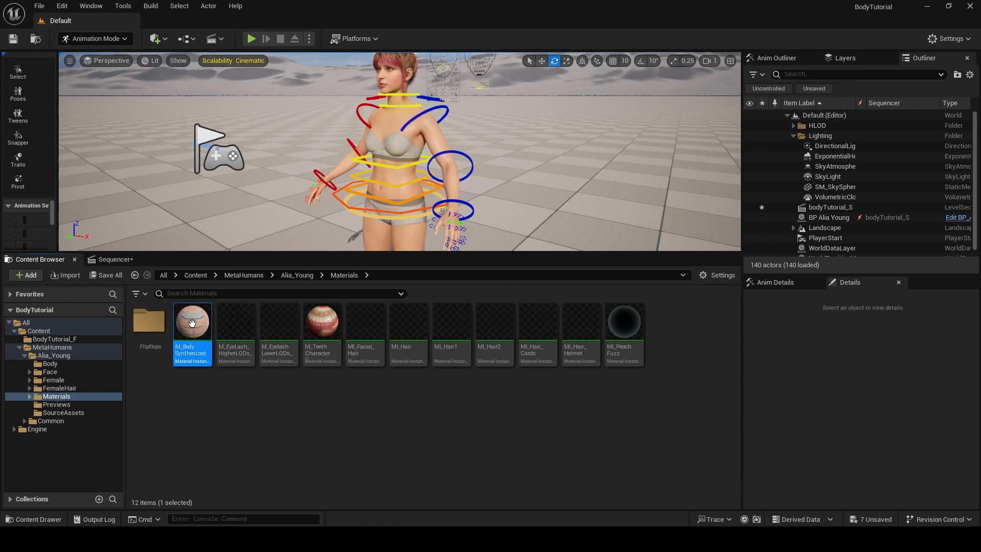
mouse_move(192, 322)
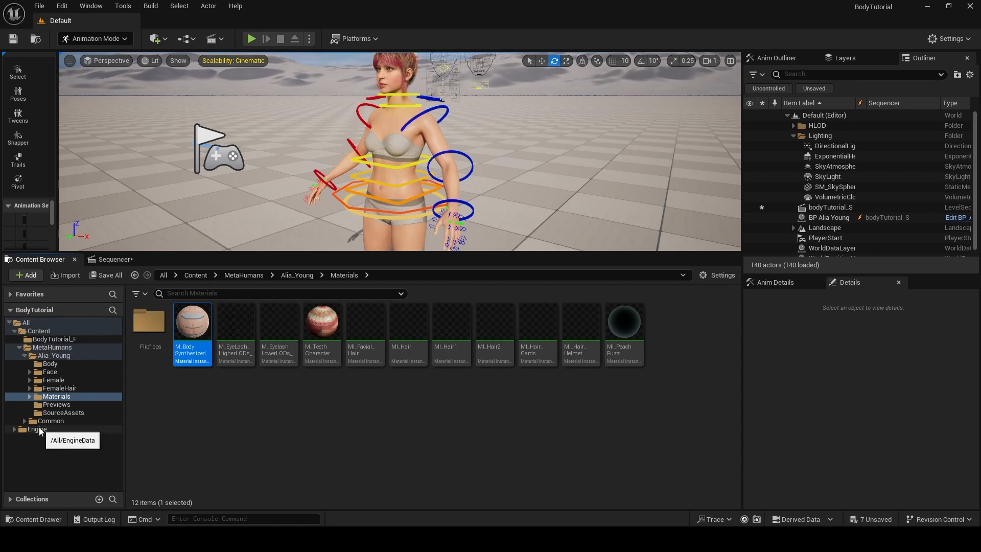
Assign M_BodySynthesized from Alia_Young's Materials folder to the Body_Tutorial mesh's material slot and save the mesh
left_click(53, 339)
double_click(151, 347)
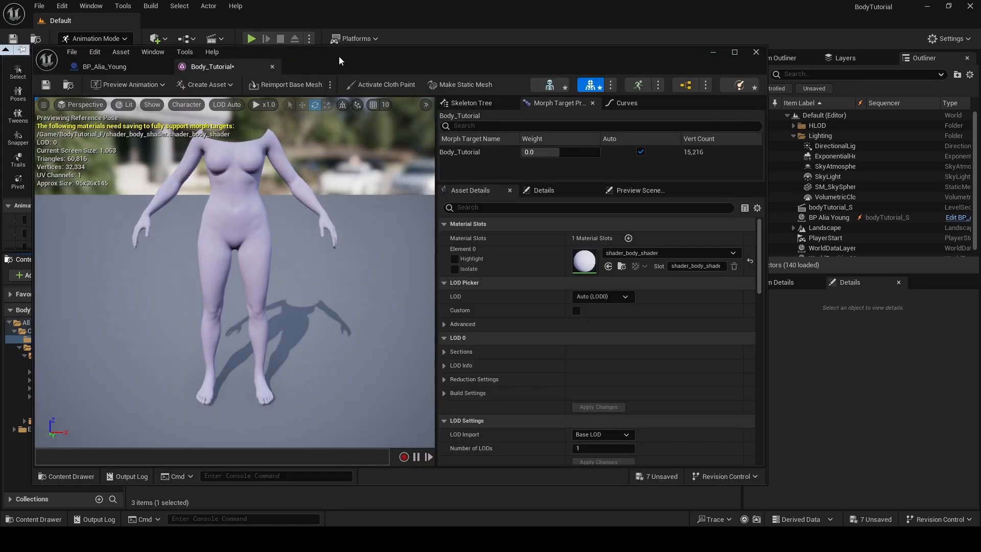
left_click_drag(336, 57, 535, 58)
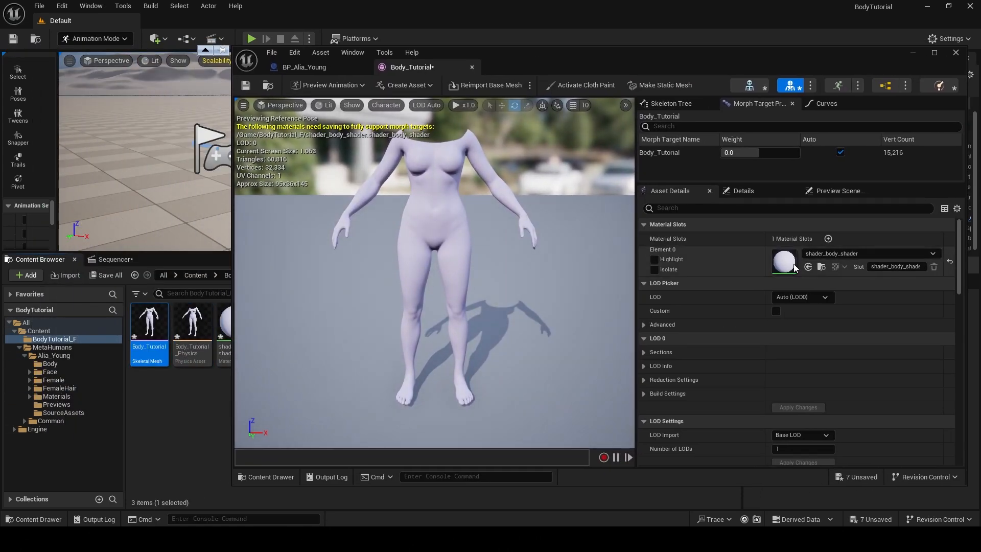
left_click(56, 396)
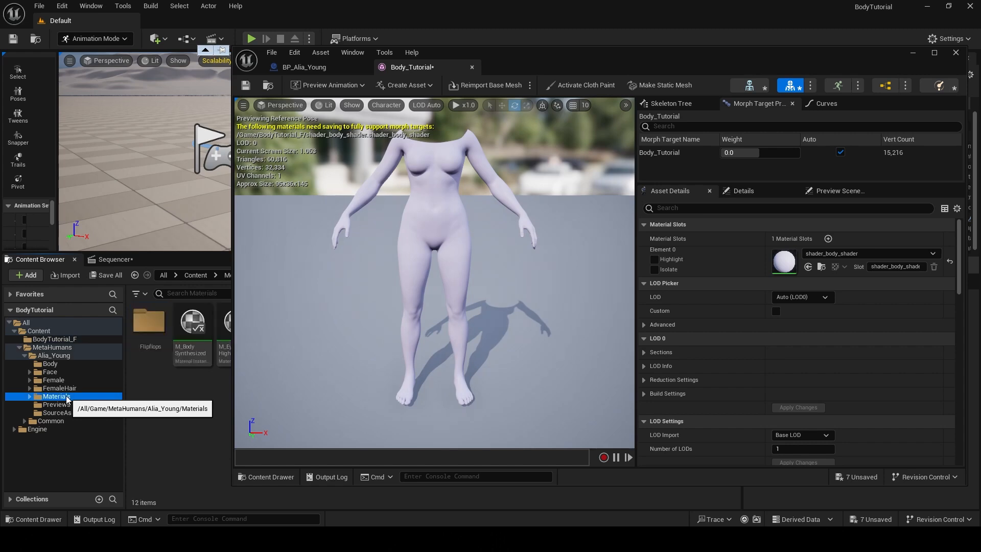
left_click_drag(187, 327, 785, 266)
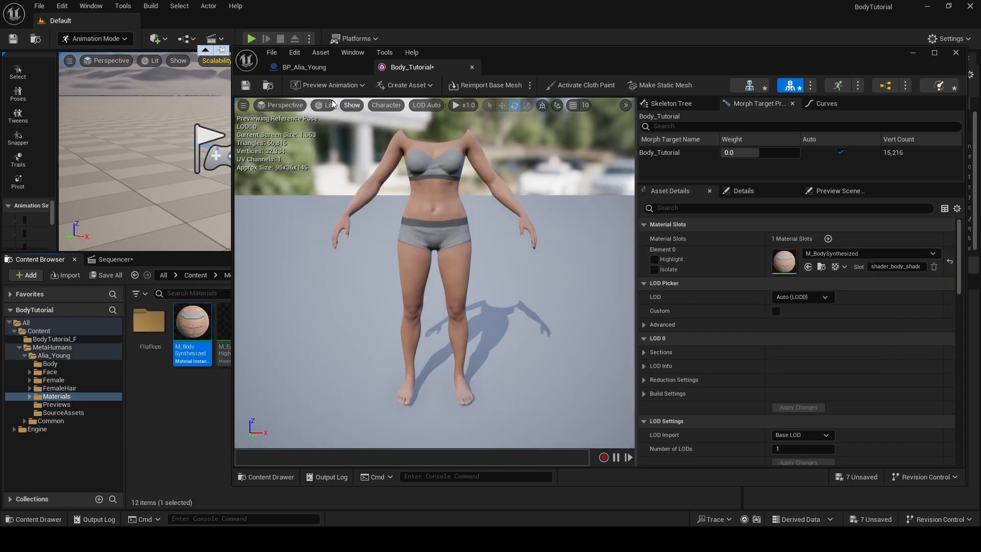
left_click(246, 86)
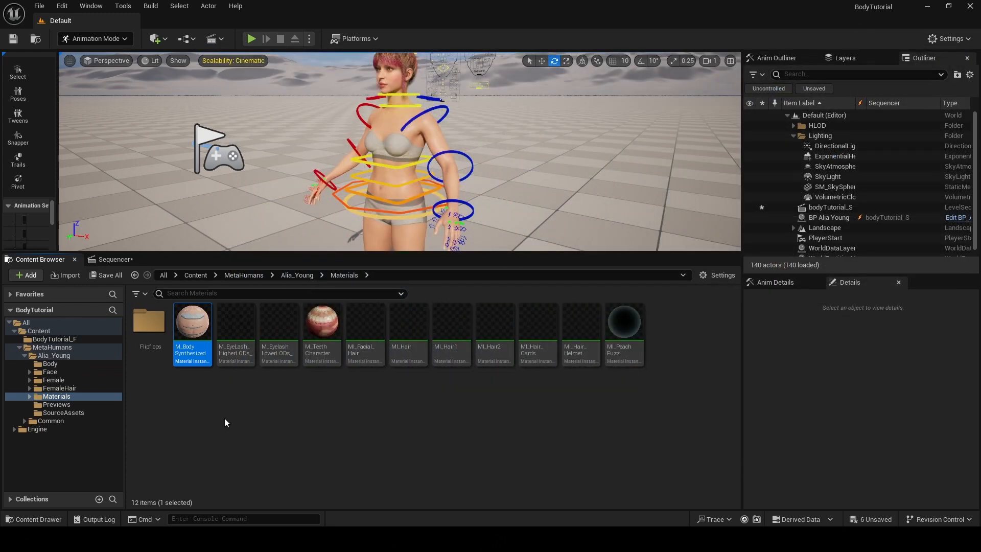
In the BP_Alia_Young blueprint, set the Body component's Skeletal Mesh Asset to Body_Tutorial
left_click(55, 355)
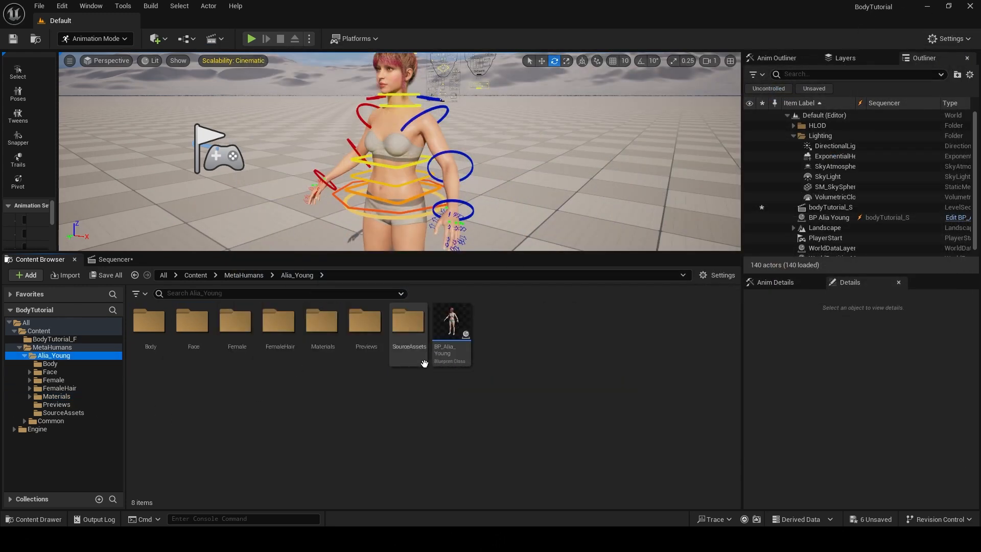
double_click(452, 324)
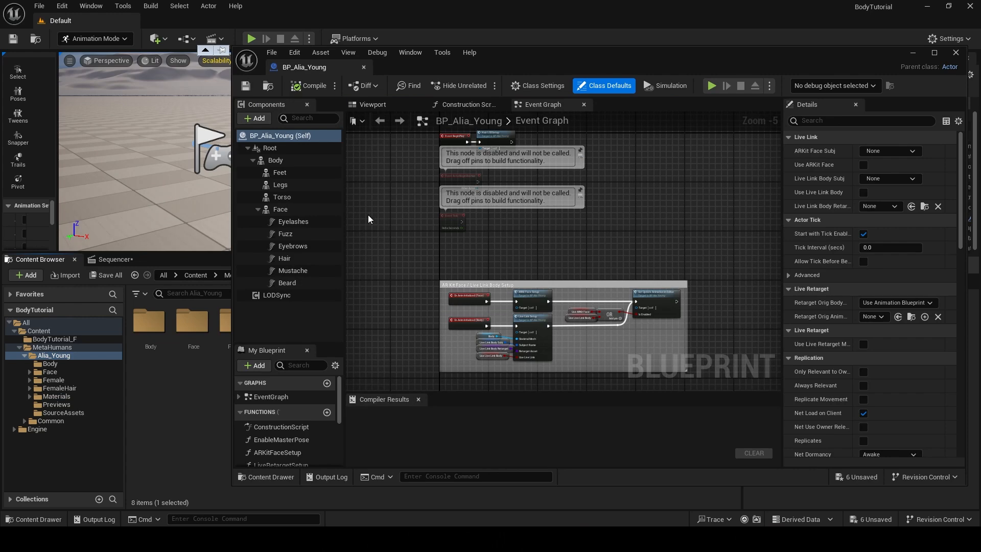
left_click(276, 160)
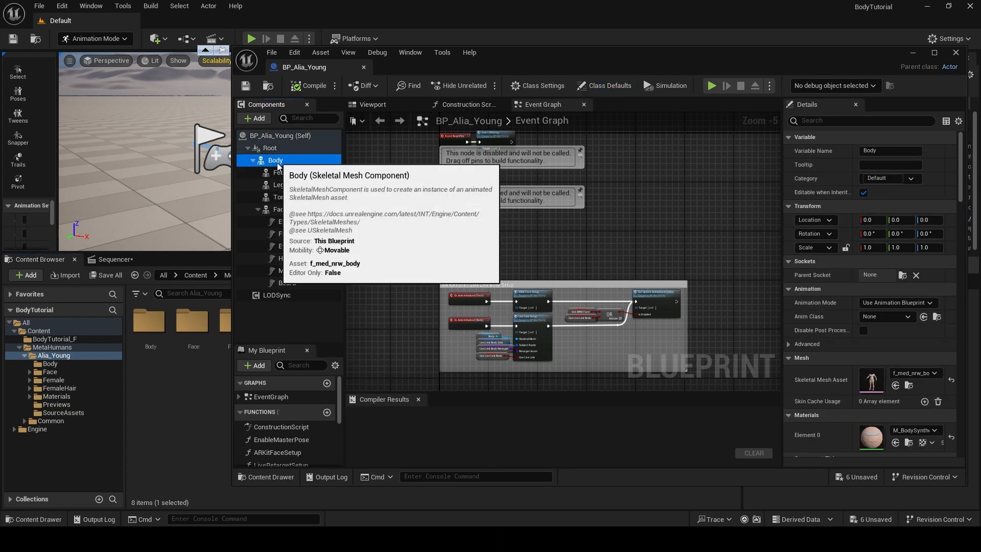
left_click(907, 376)
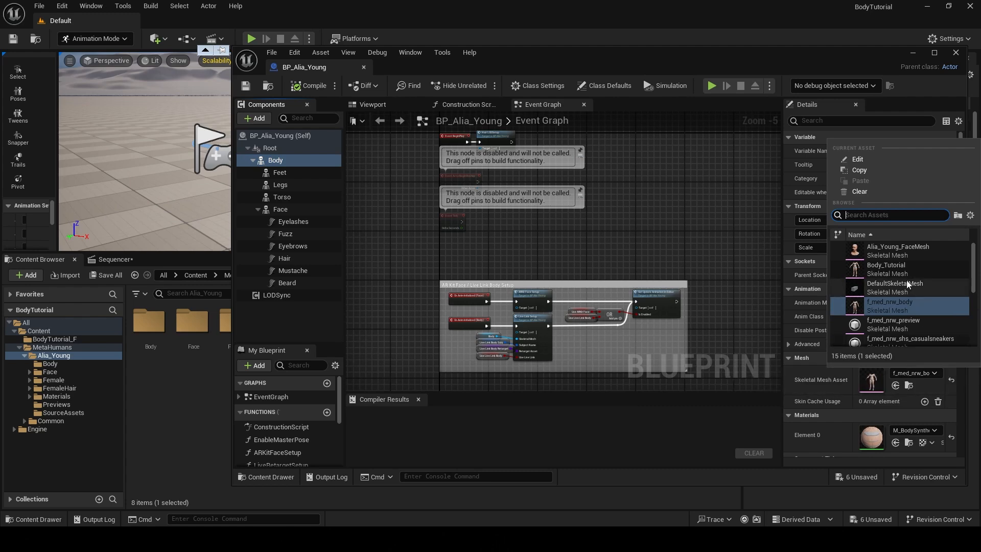
mouse_move(887, 268)
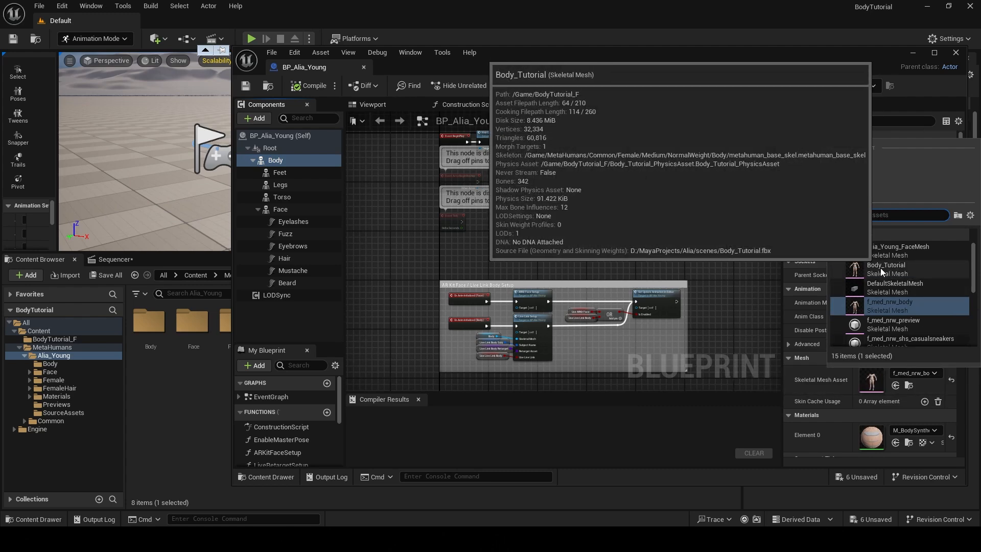
left_click(881, 268)
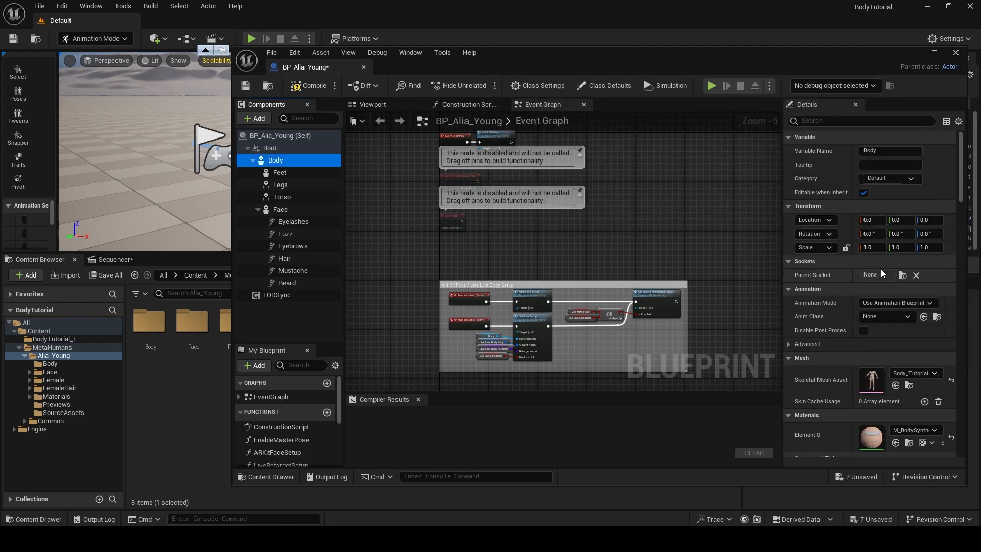
Check the replaced body in the blueprint's viewport, then compile, save and close BP_Alia_Young
left_click(372, 104)
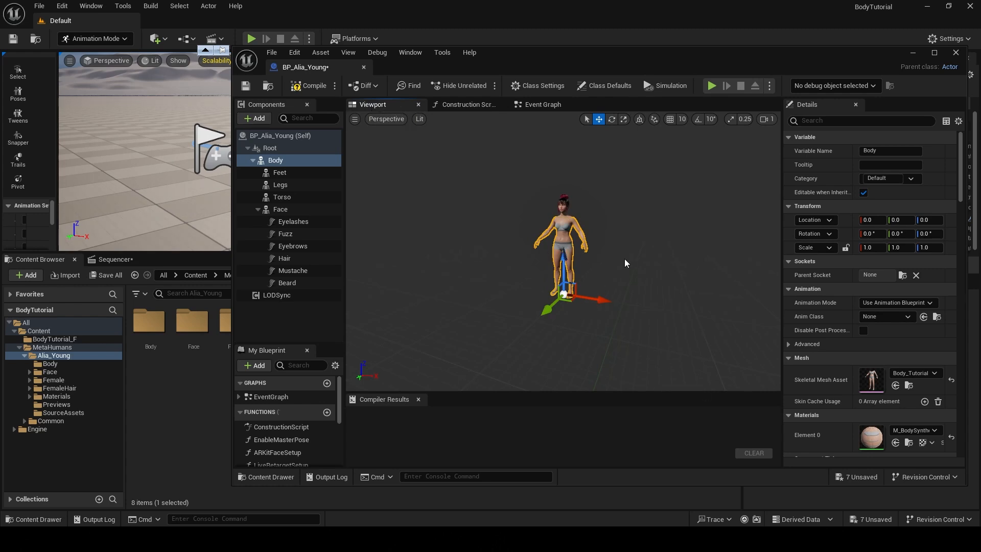
scroll(613, 250, "up", 5)
mouse_move(679, 200)
middle_mouse_down()
mouse_move(673, 240)
mouse_move(679, 200)
middle_mouse_up()
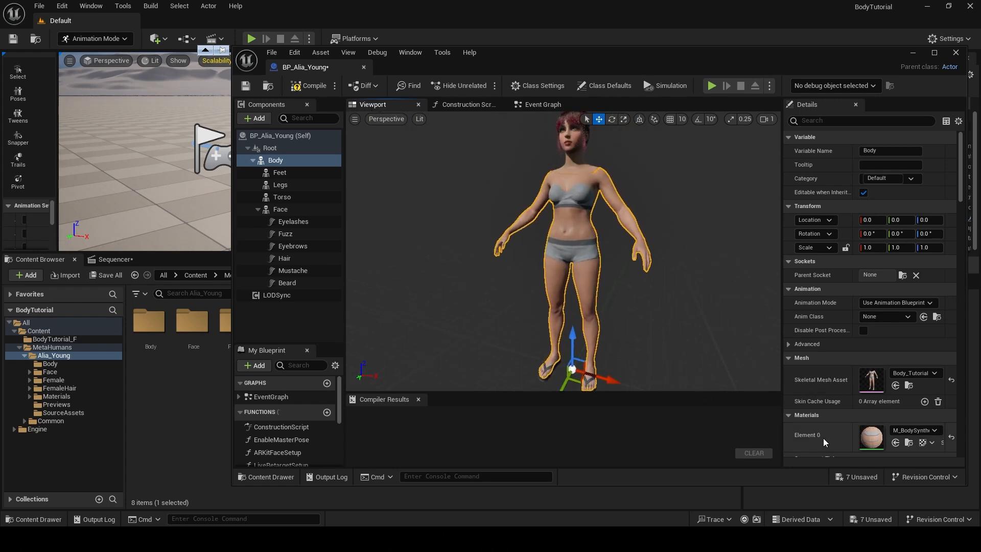
left_click(305, 85)
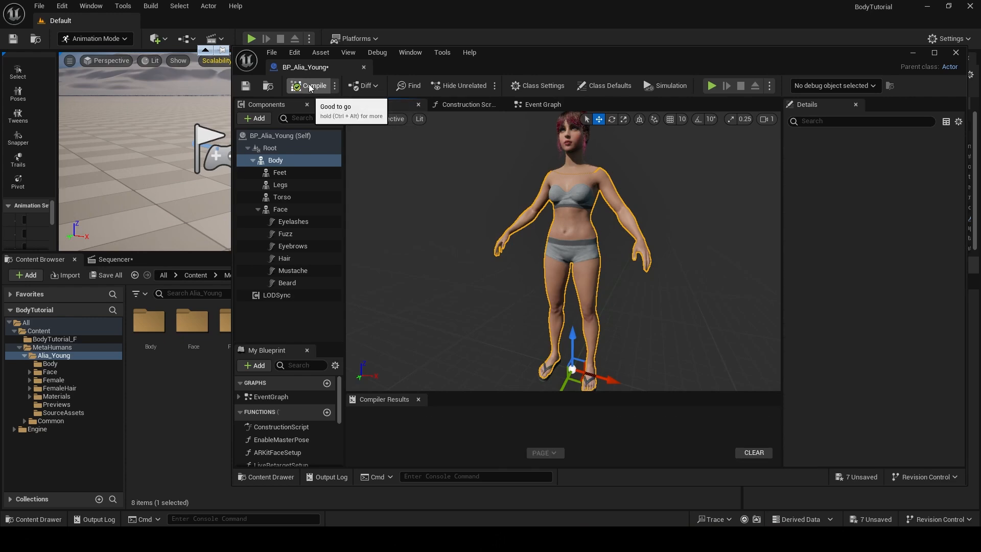
left_click(246, 86)
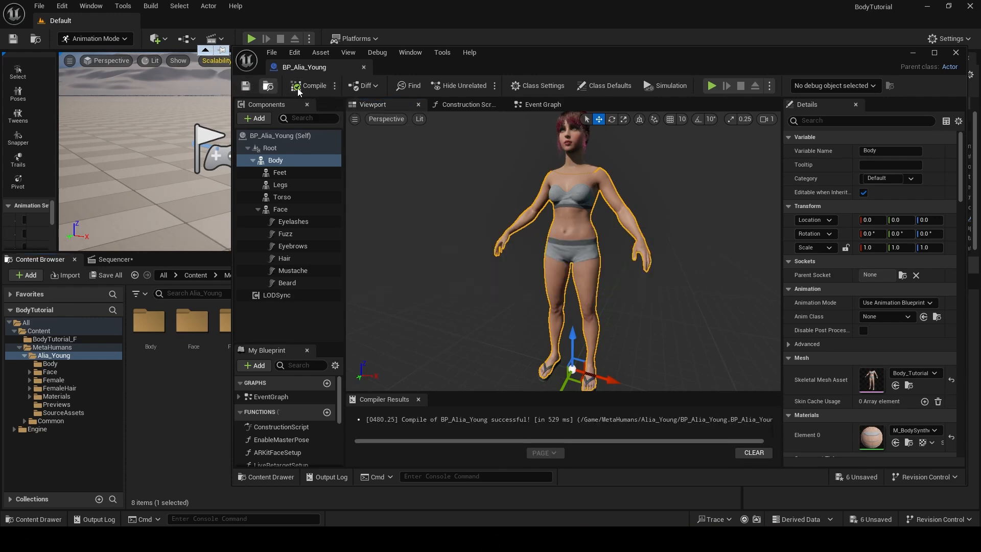
left_click(955, 52)
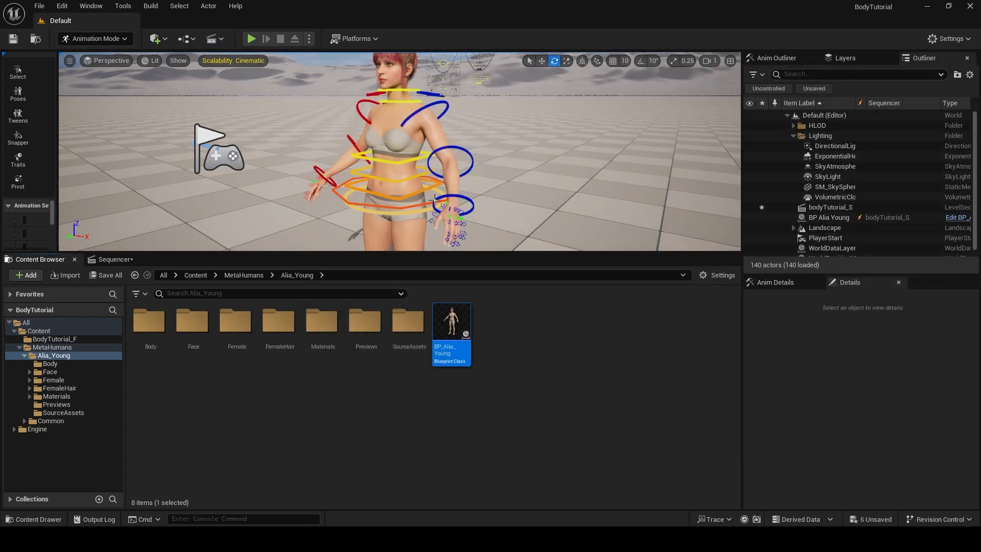
mouse_move(434, 200)
left_mouse_down("alt")
mouse_move(370, 197)
mouse_move(475, 187)
mouse_move(442, 186)
left_mouse_up("alt")
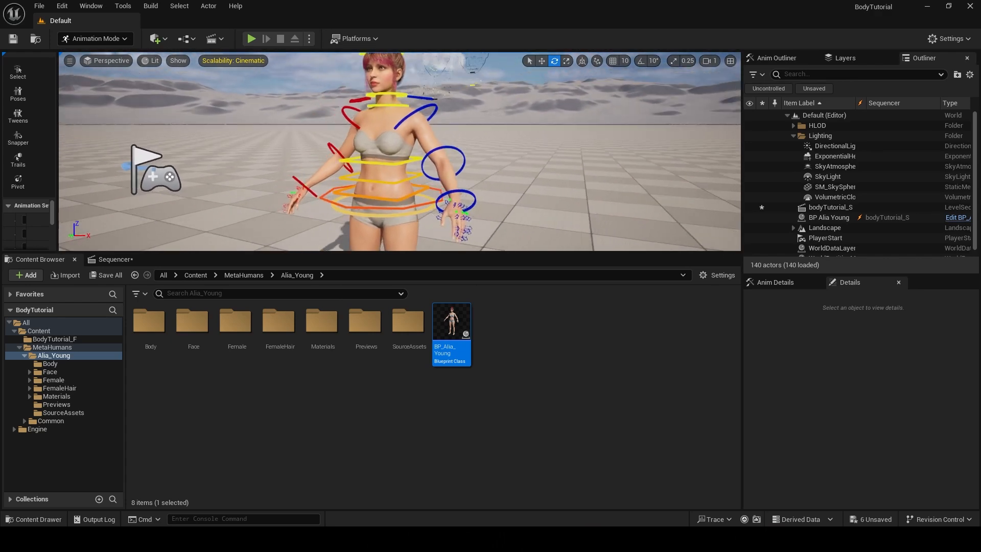
Open BP_Alia_Young and add a Set Morph Target node driven by the Body component to its Event Graph
left_click_drag(400, 261, 399, 359)
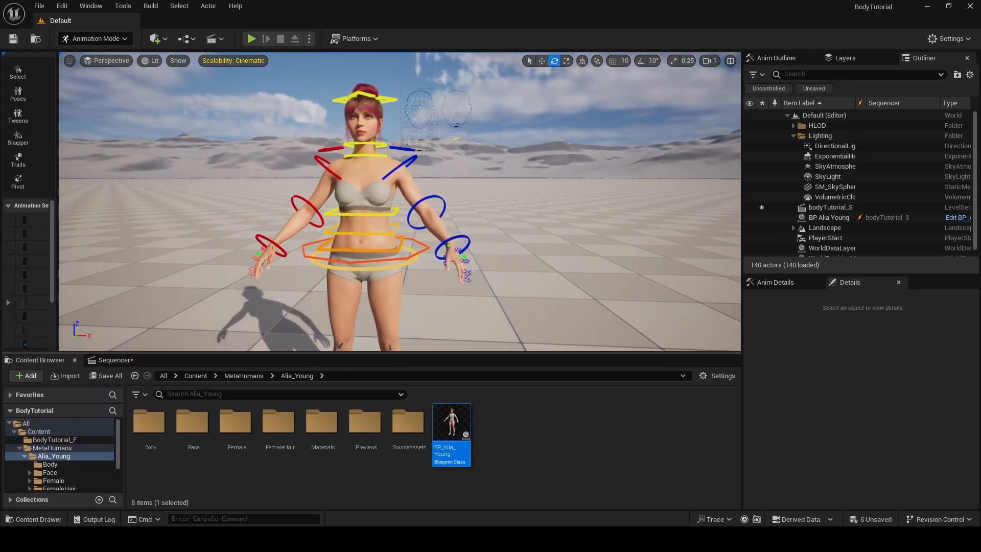
double_click(449, 425)
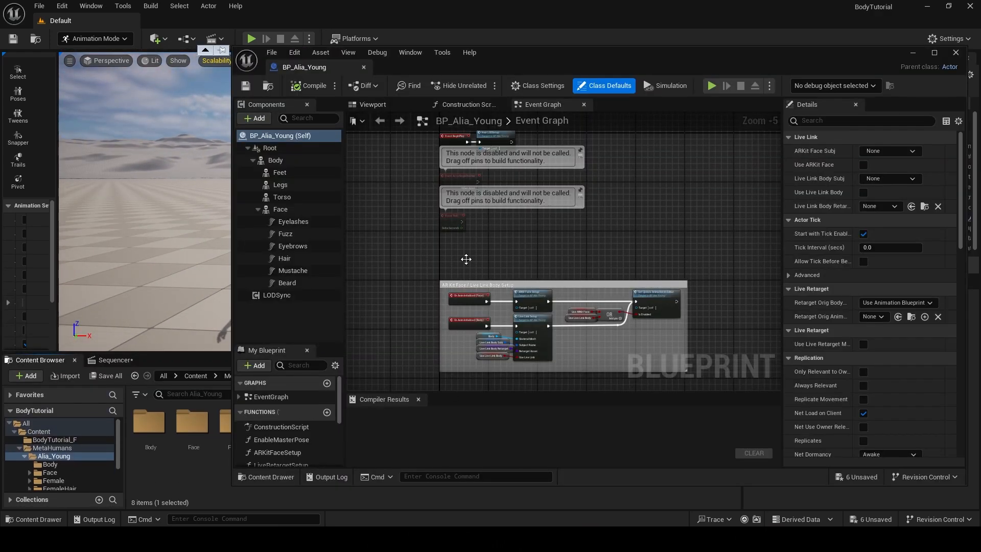
right_click_drag(685, 261, 538, 228)
scroll(537, 229, "up", 4)
right_click_drag(575, 301, 600, 233)
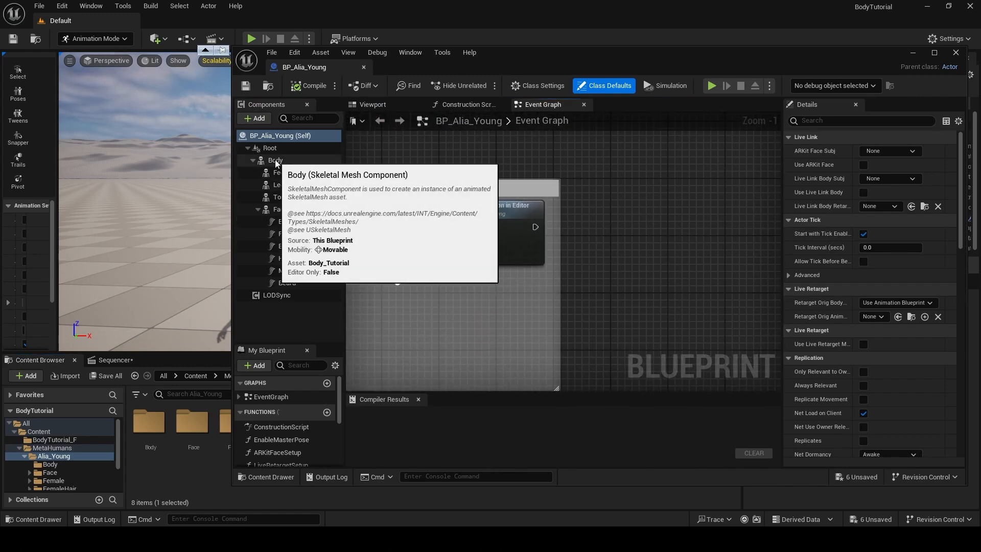
left_click_drag(276, 160, 621, 227)
type("set m")
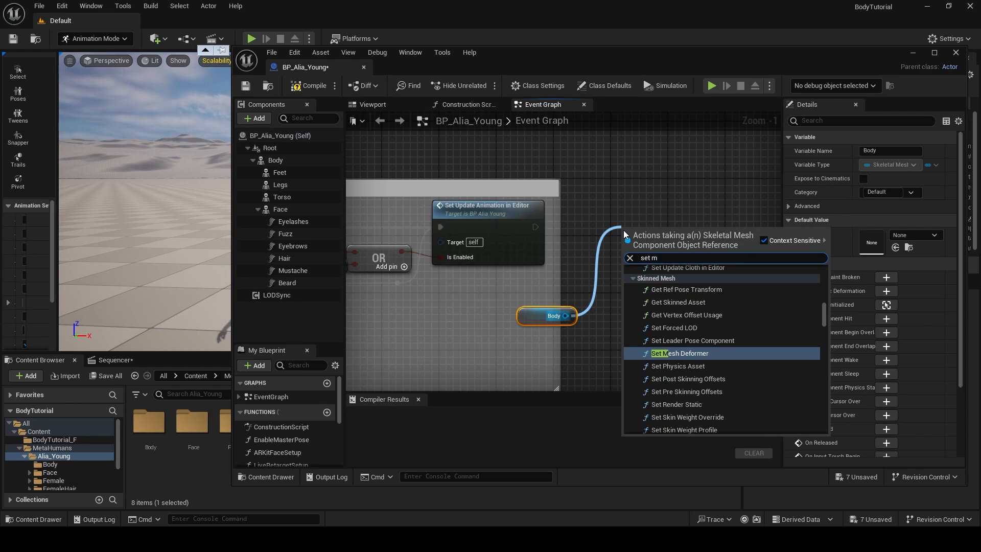
type("or")
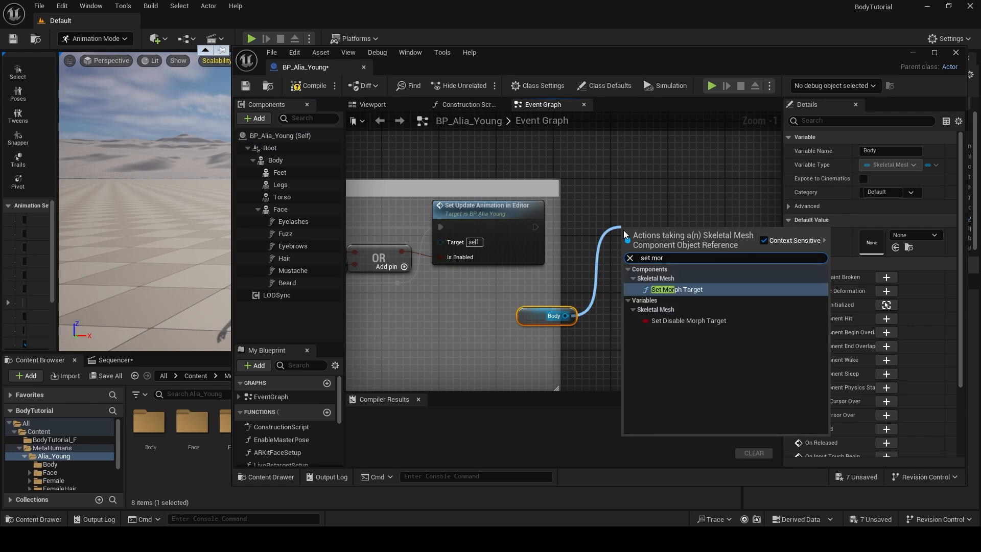
left_click(667, 289)
left_click_drag(668, 227, 661, 205)
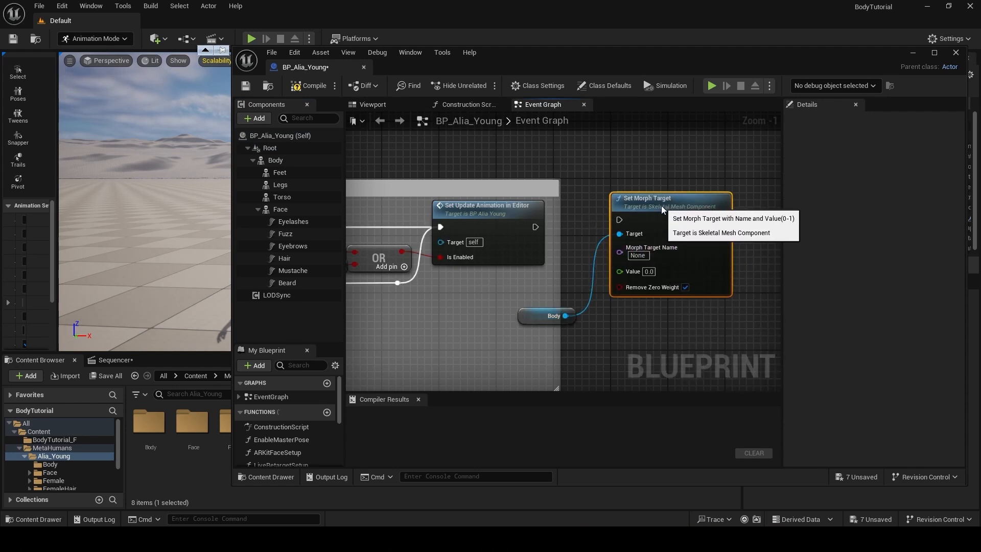
Connect Set Update Animation in Editor's execution output to the Set Morph Target node and set its Value to 1.0
left_click_drag(540, 222, 619, 226)
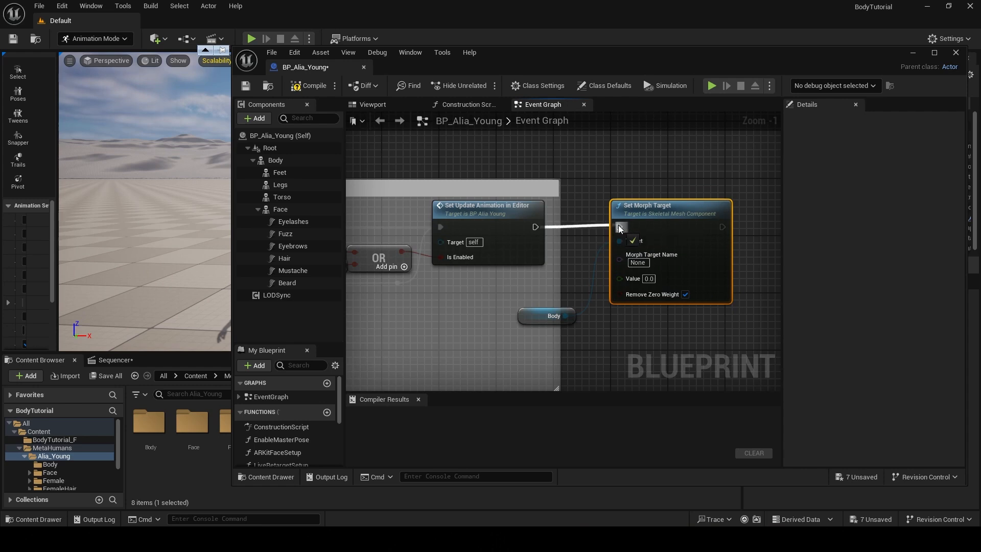
type("1")
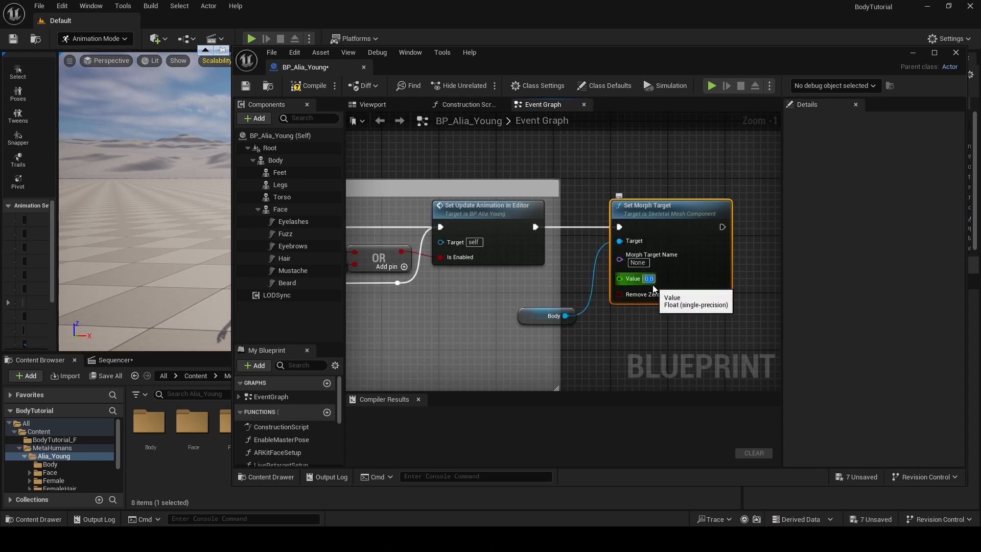
key("Return")
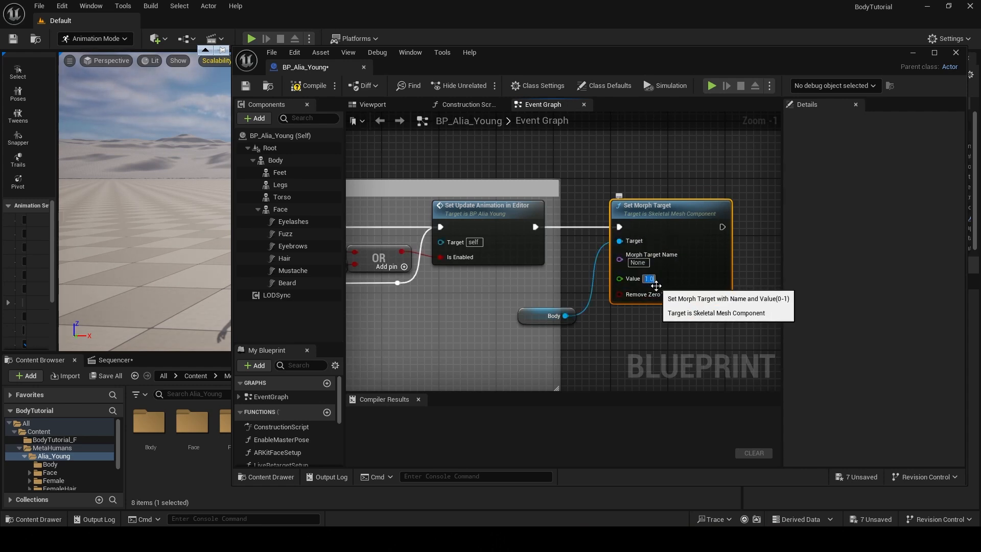
left_click(599, 332)
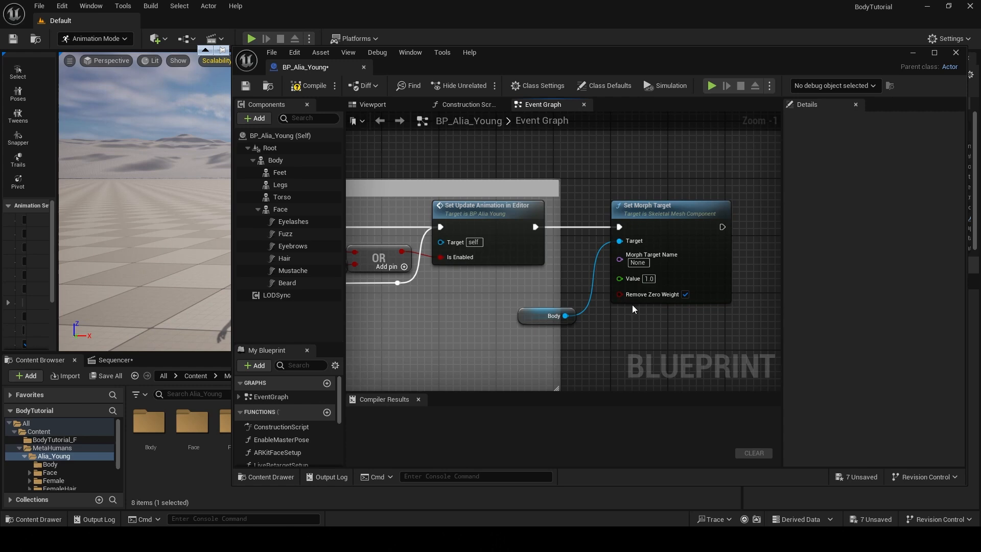
Look up the morph target in the Body_Tutorial skeletal mesh and enter Body_Tutorial as the node's Morph Target Name
left_click(46, 432)
double_click(149, 422)
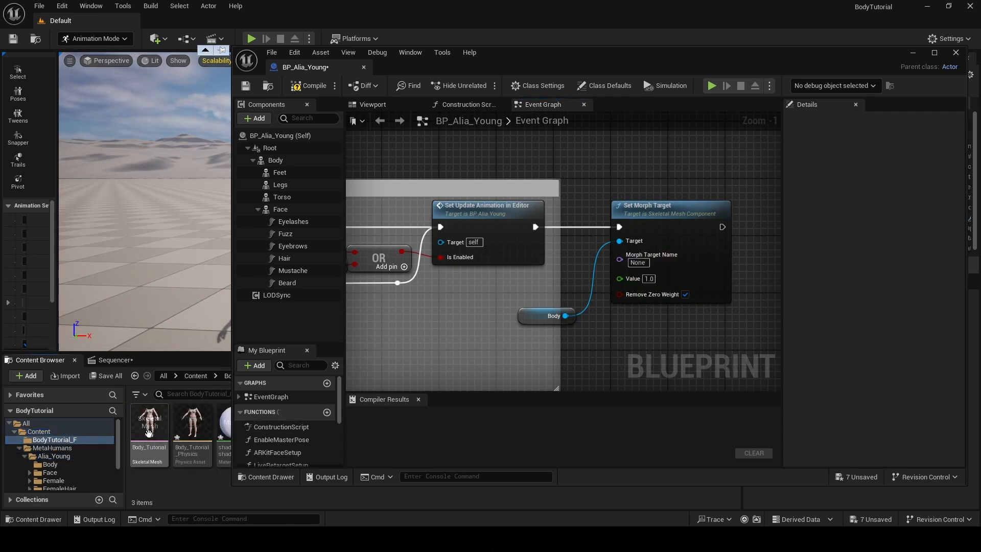
double_click(188, 422)
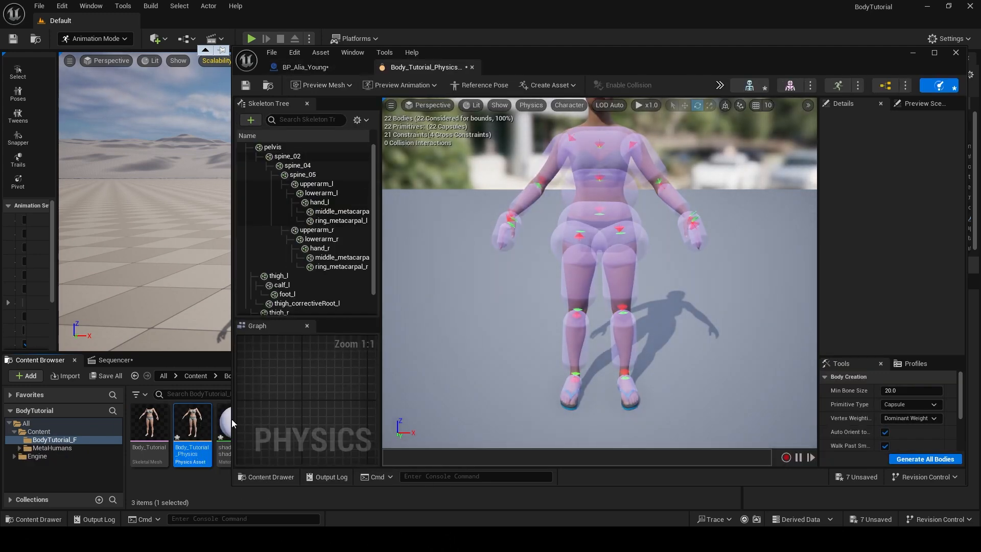
left_click(153, 421)
double_click(153, 422)
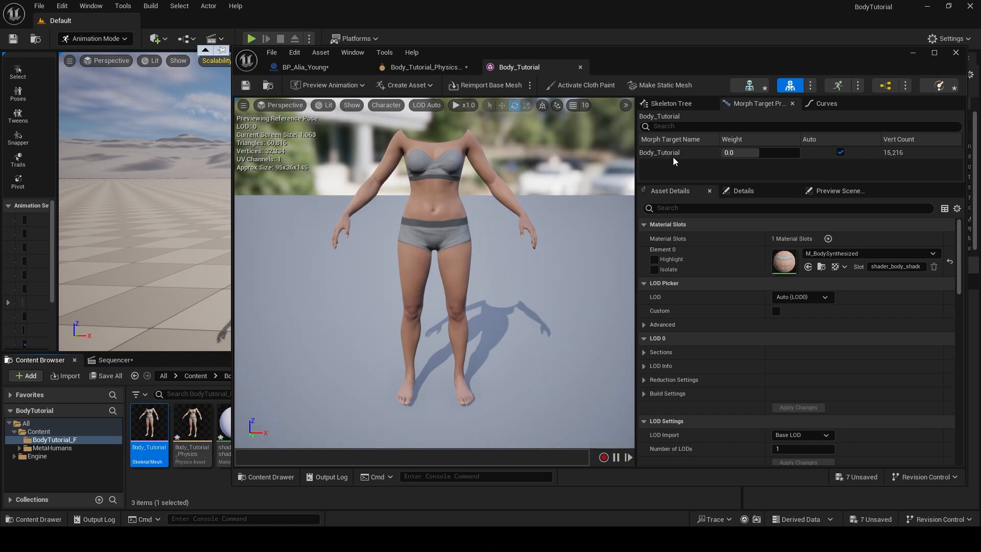
left_click(310, 68)
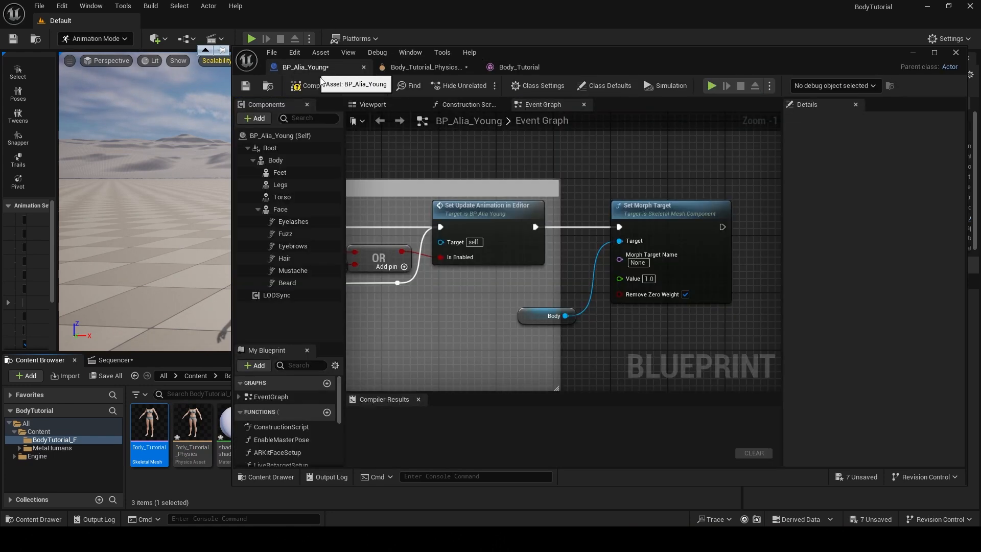
left_click(644, 262)
type("Body_Tutorial")
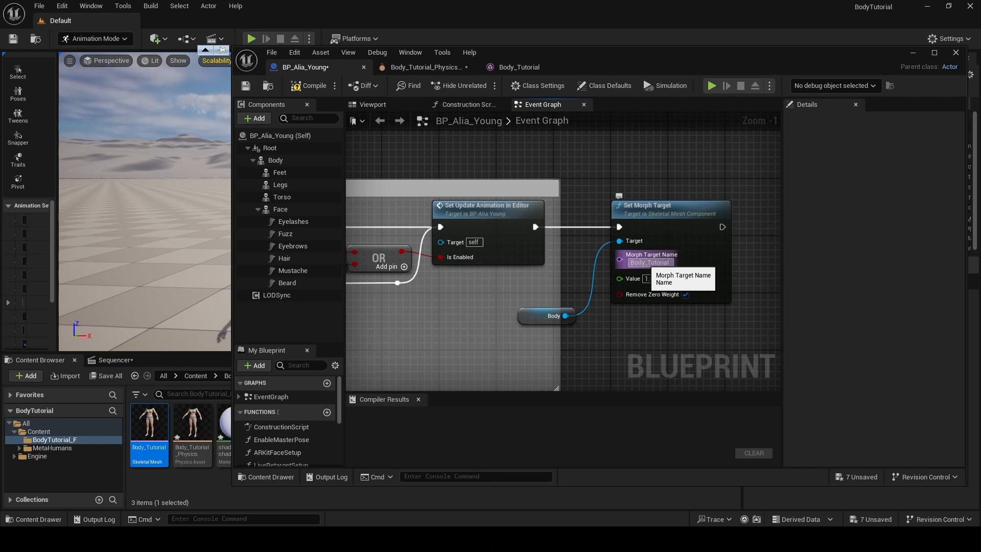
Compile and save the BP_Alia_Young blueprint, then minimize its editor window to return to the level
left_click(305, 90)
left_click(248, 88)
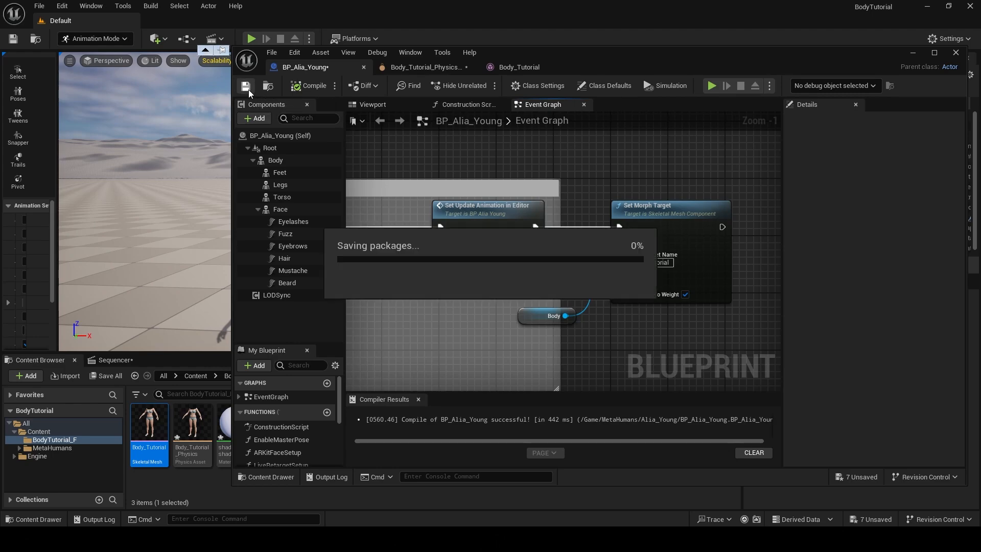
left_click(911, 53)
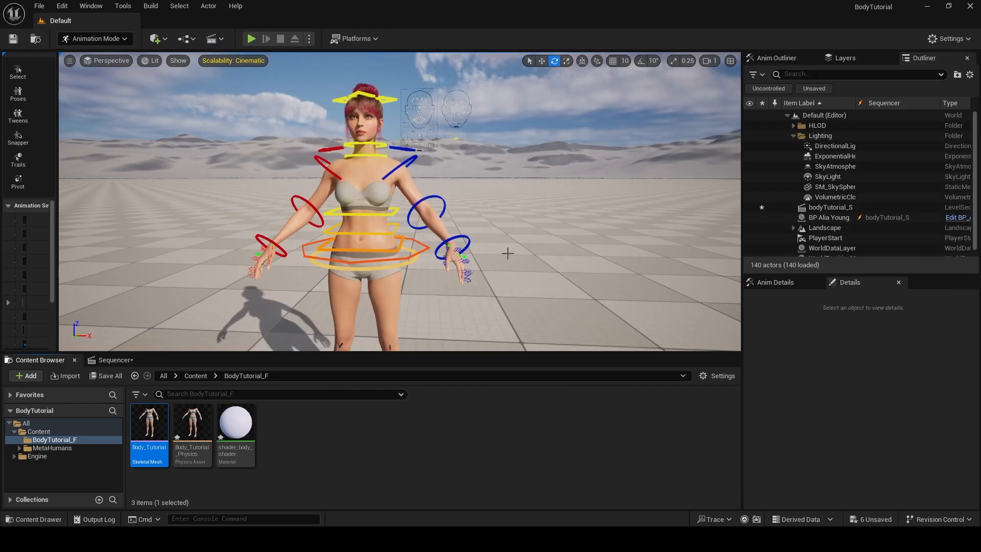
Examine the character's body shape in the level viewport, from the full figure to a close view of torso and arms
left_click_drag(400, 253, 386, 236, "alt")
middle_click_drag(386, 242, 379, 335, "alt")
left_click_drag(416, 176, 402, 203, "alt")
middle_click_drag(402, 203, 375, 325, "alt")
mouse_move(403, 203)
left_mouse_down("alt")
mouse_move(370, 207)
mouse_move(384, 207)
left_mouse_up("alt")
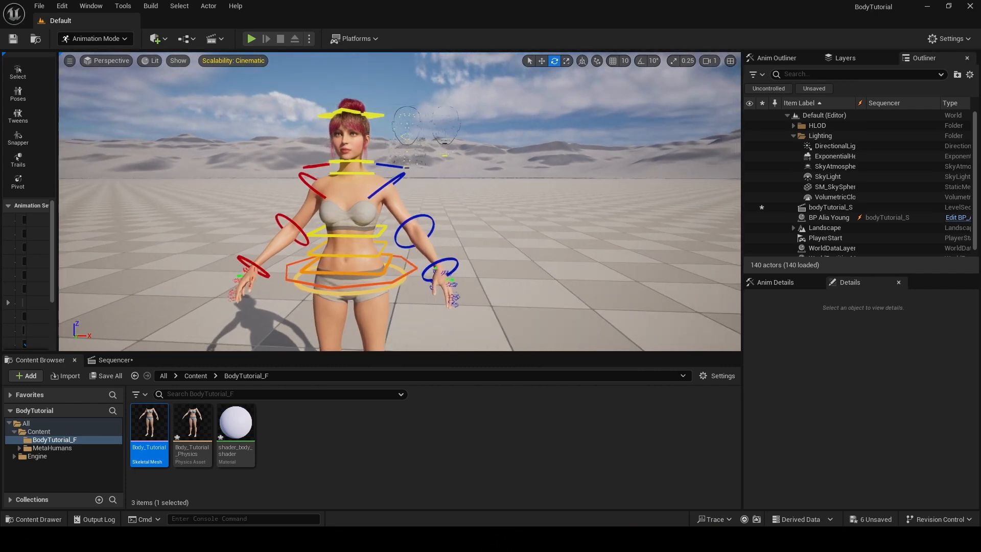
scroll(369, 238, "up", 6)
scroll(369, 238, "down", 3)
middle_click_drag(369, 238, 452, 193, "alt")
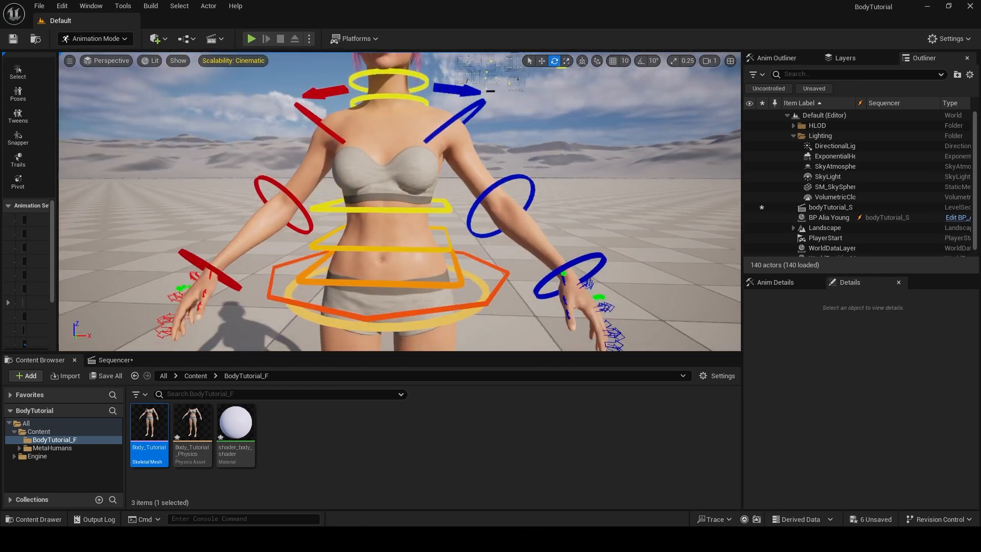
left_click(520, 234)
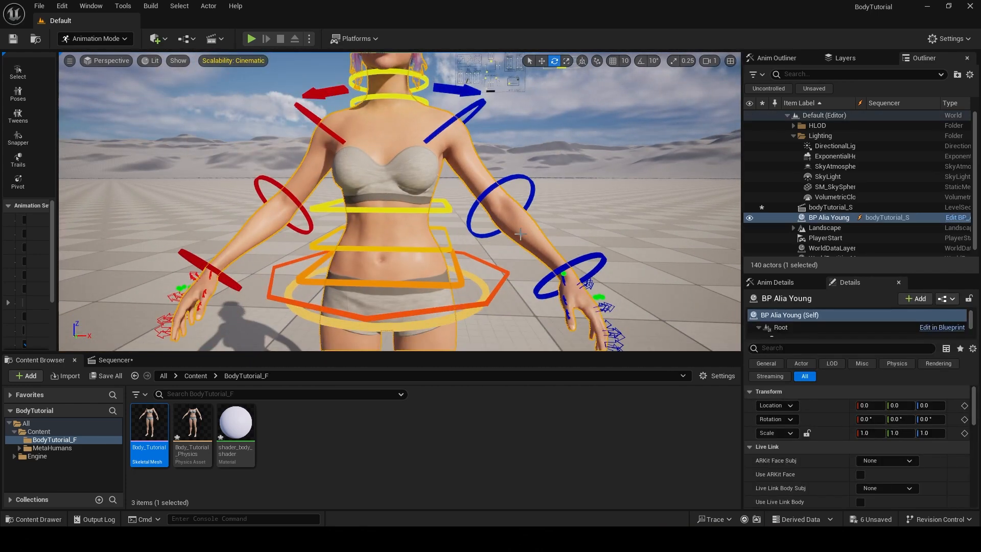
left_click_drag(506, 242, 538, 154, "alt")
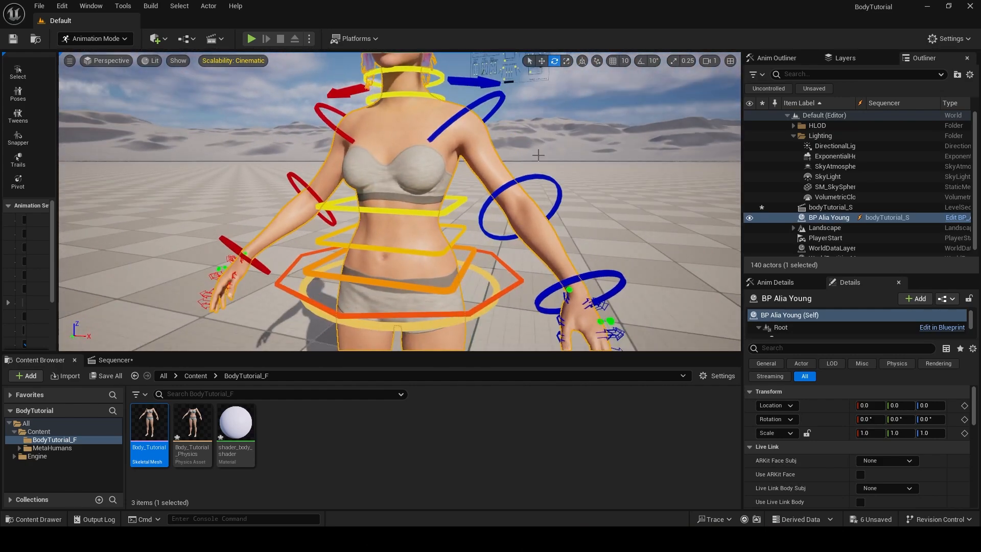
Rotate the left elbow control to bend the forearm forward and check the deformation around the elbow
left_click(540, 177)
scroll(598, 241, "down", 5)
left_click_drag(664, 276, 555, 300, "alt")
left_click_drag(418, 353, 424, 434)
left_click_drag(484, 305, 463, 252)
scroll(402, 243, "up", 6)
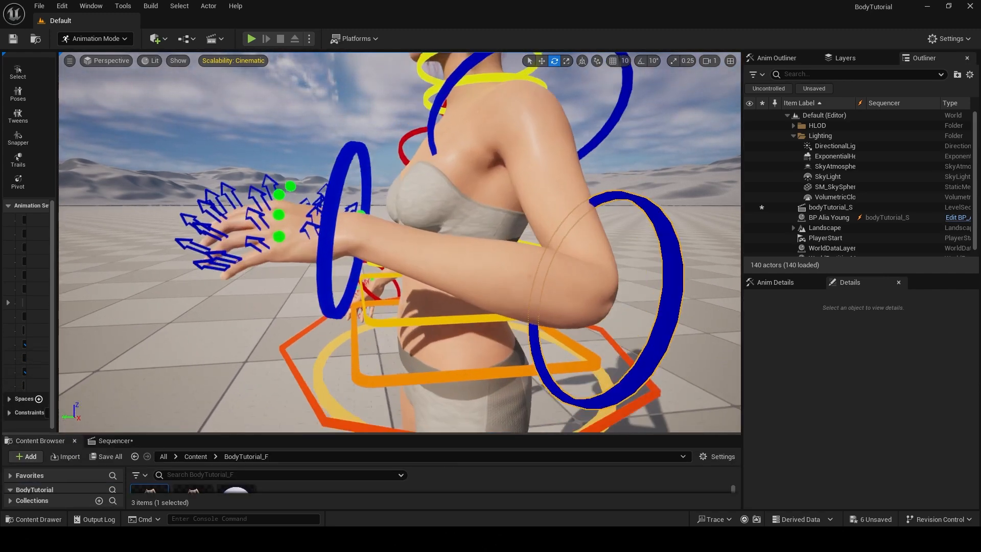
left_click_drag(649, 217, 547, 313, "alt")
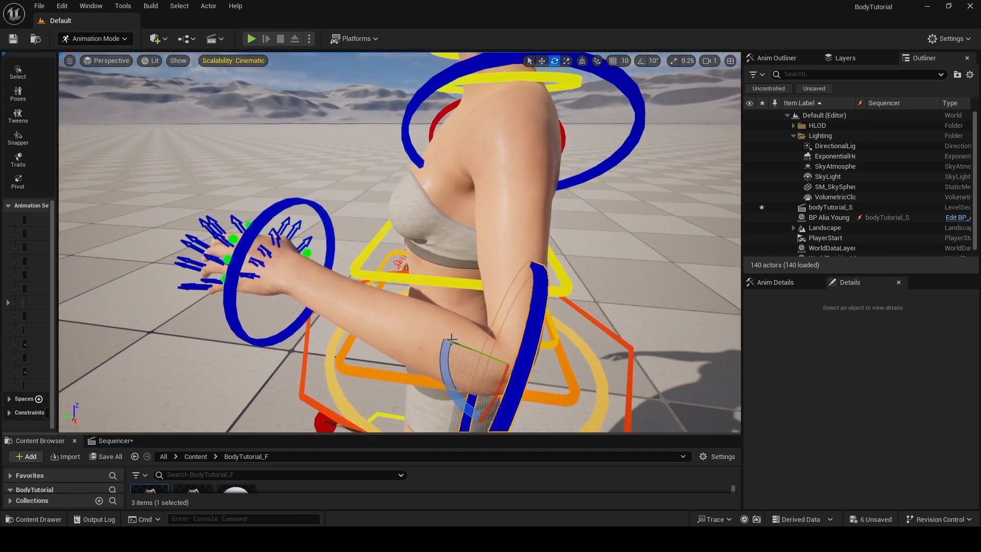
Move the left foot control to raise the leg and bend the knee, and check the knee's deformation
scroll(619, 308, "down", 8)
middle_click_drag(619, 308, 607, 353)
scroll(608, 352, "up", 3)
left_click_drag(608, 353, 608, 322, "alt")
middle_click_drag(475, 311, 509, 297)
key("w")
left_click_drag(434, 359, 372, 265)
middle_click_drag(359, 165, 311, 189)
scroll(312, 189, "up", 1)
scroll(311, 189, "up", 3)
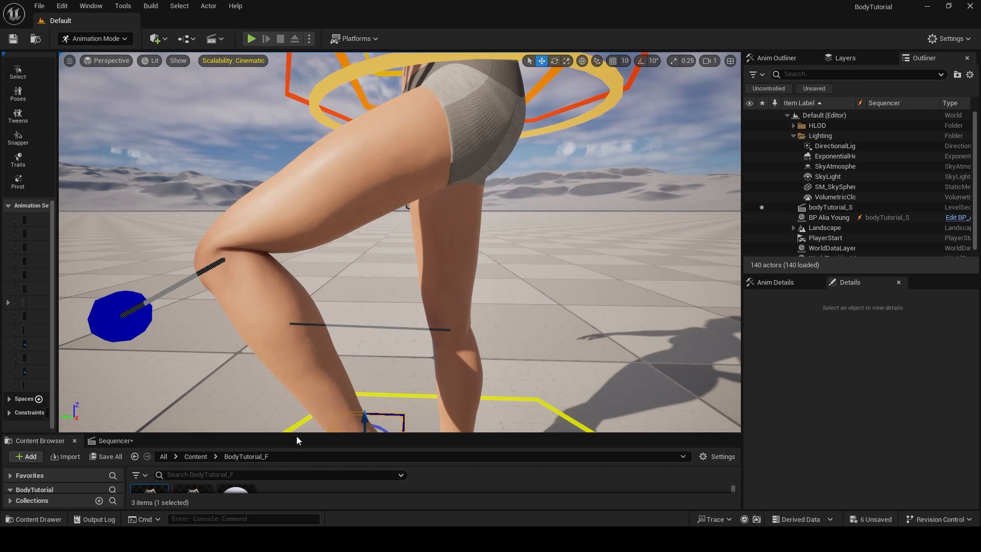
Browse to the Body folder under Alia_Young's Female, Medium and NormalWeight folders in the project content
left_click_drag(298, 433, 315, 295)
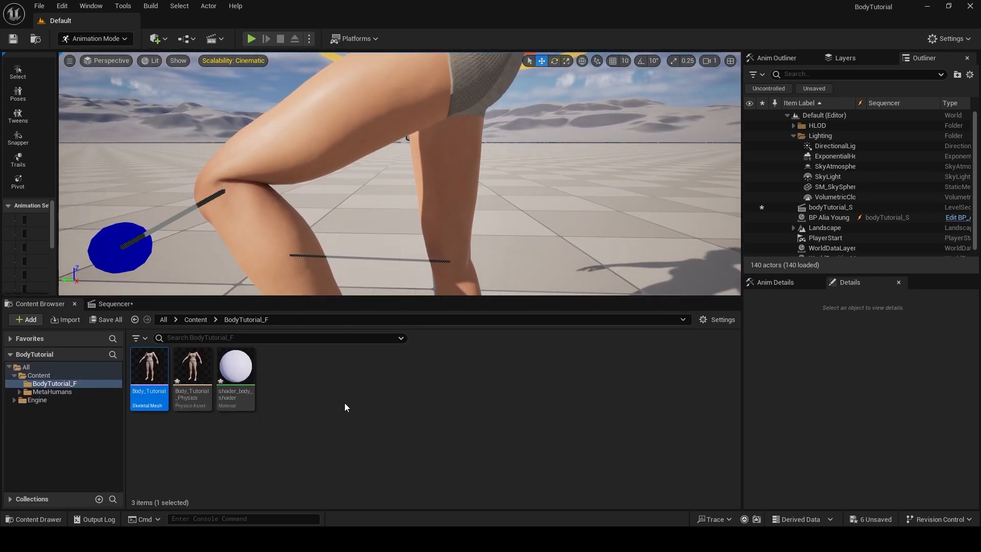
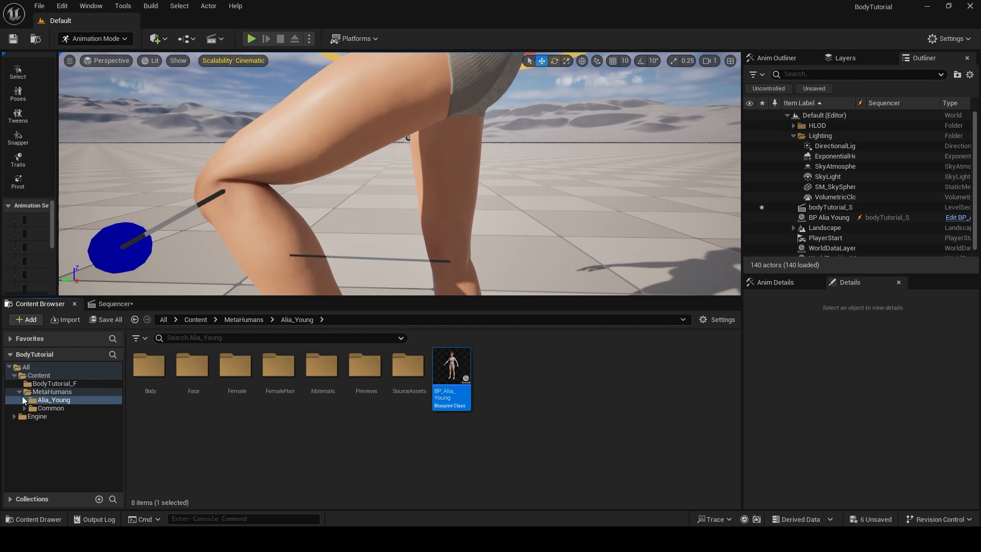
left_click(23, 400)
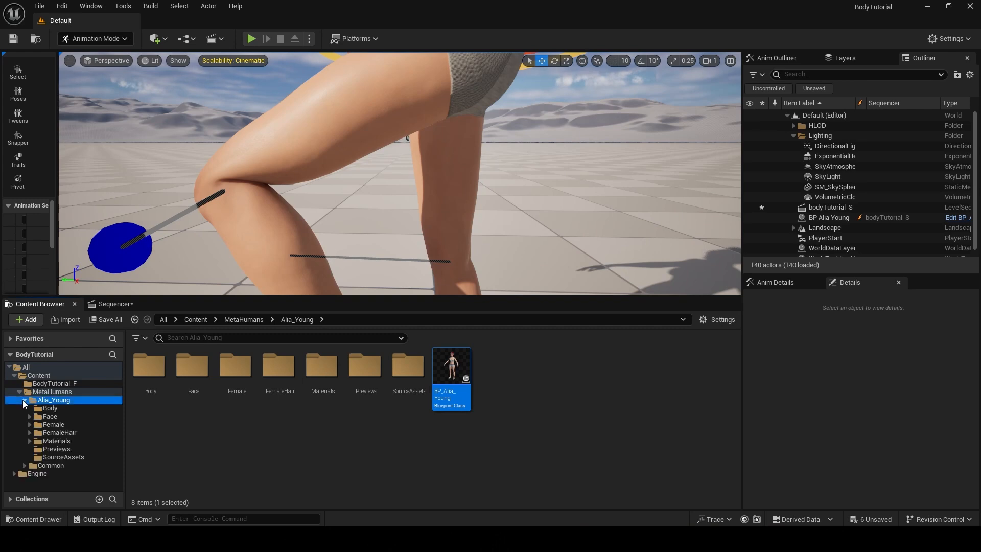
left_click(57, 424)
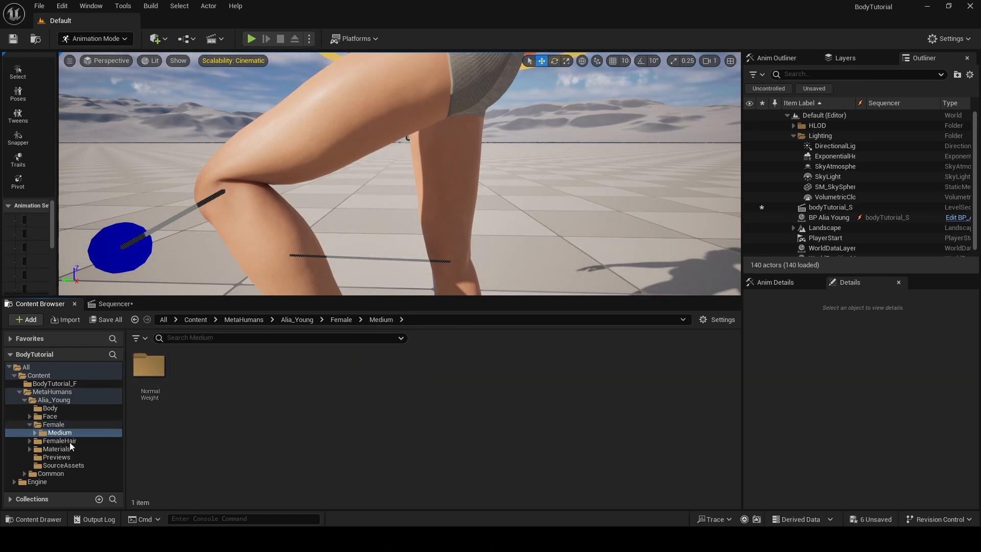
double_click(148, 376)
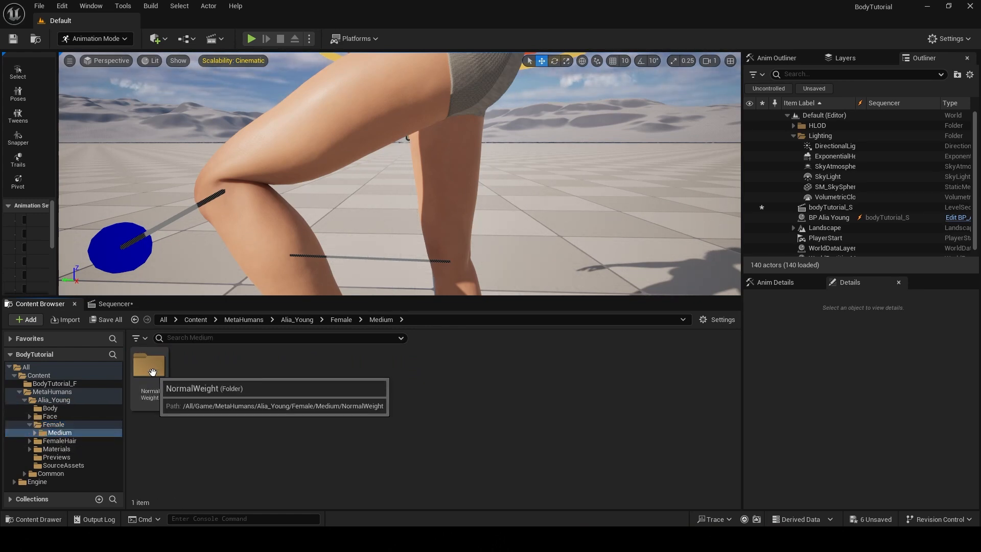
double_click(152, 372)
double_click(153, 371)
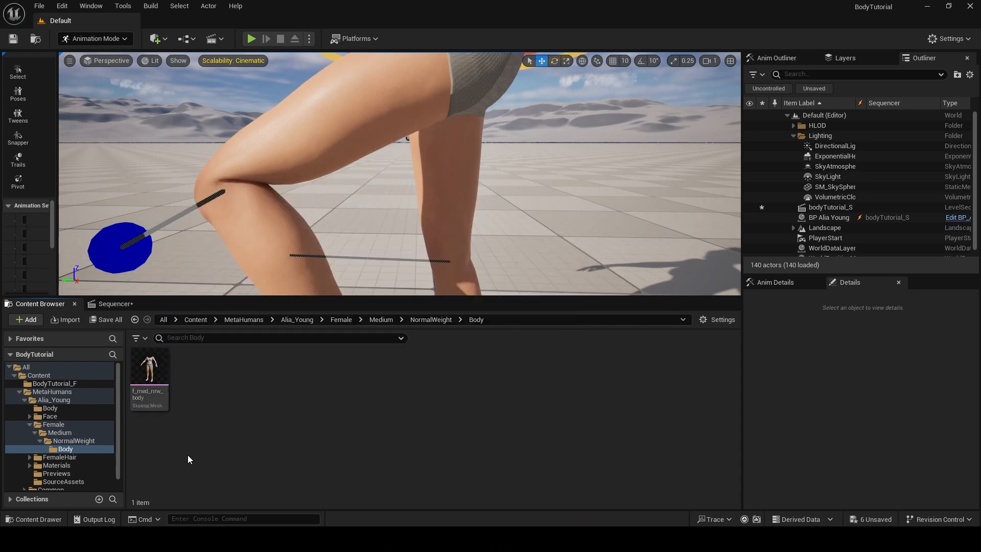
Duplicate the f_med_nrw_body skeletal mesh, copy the duplicate's default name and keep that name
left_click(148, 368)
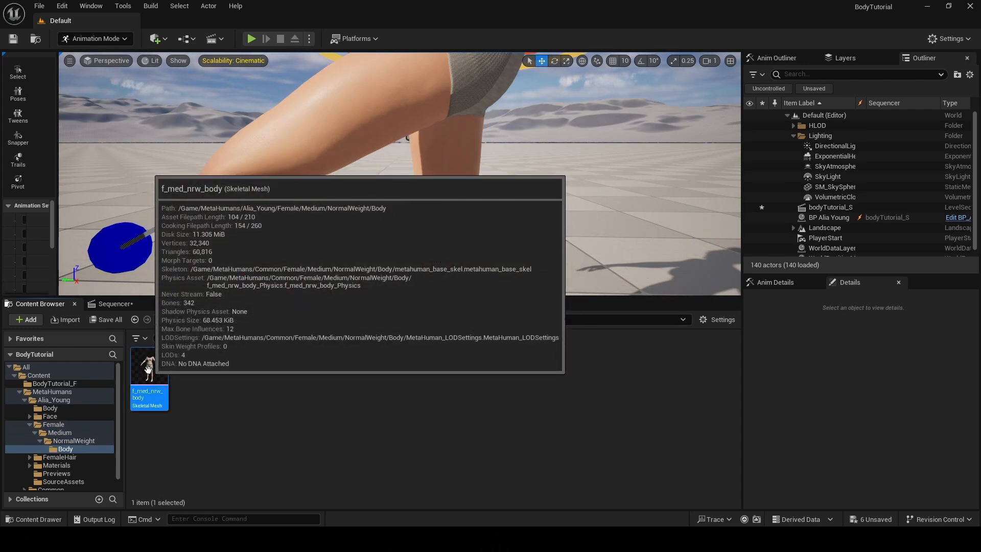
right_click(148, 369)
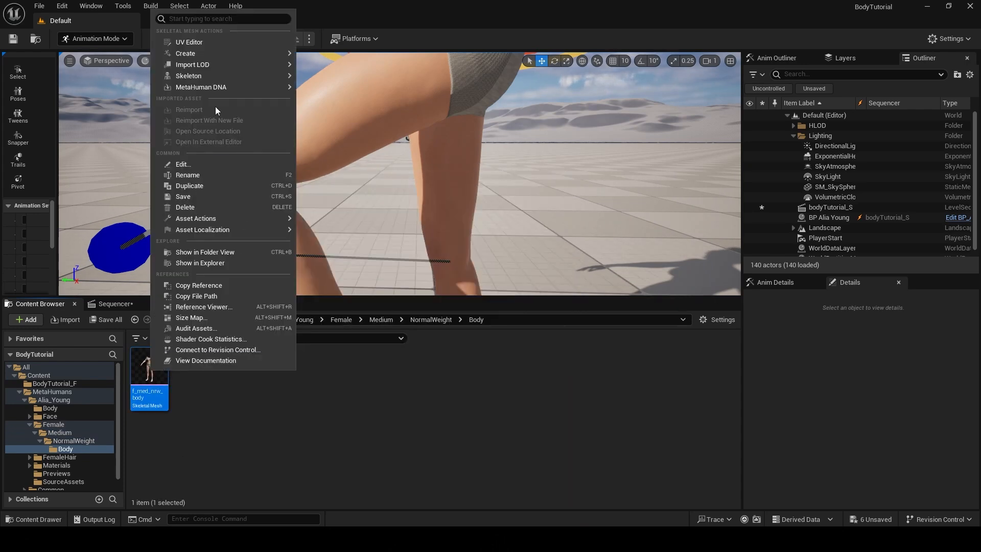
left_click(195, 186)
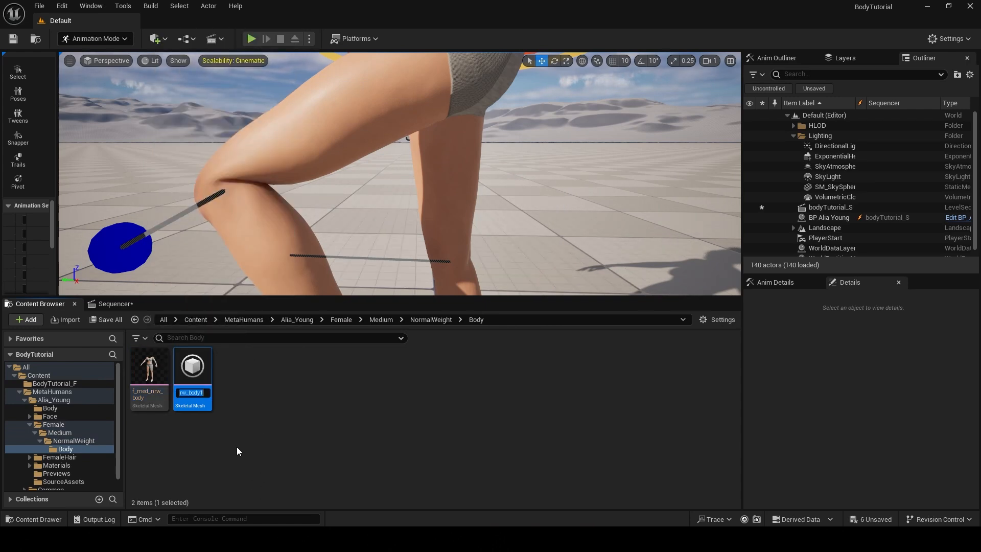
right_click(198, 395)
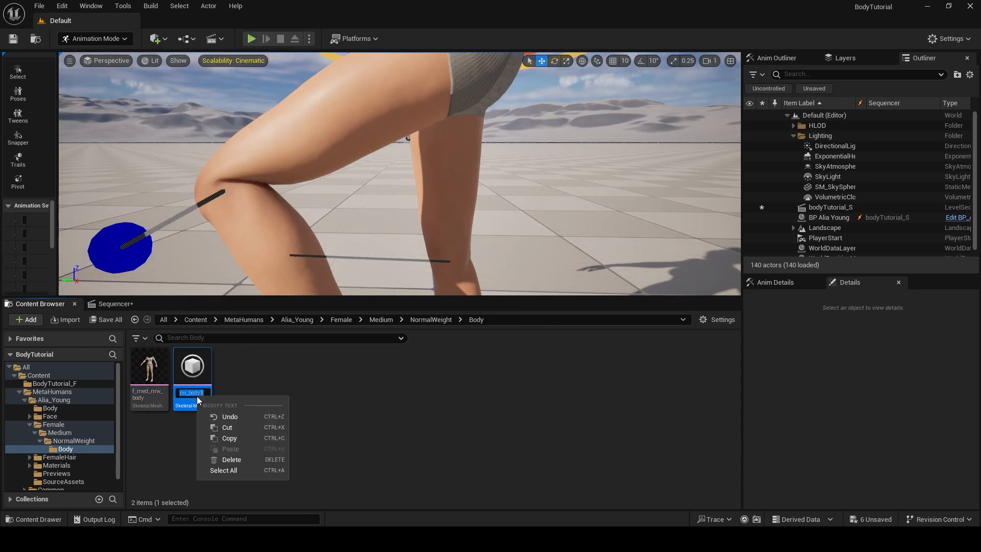
left_click(229, 436)
key("Return")
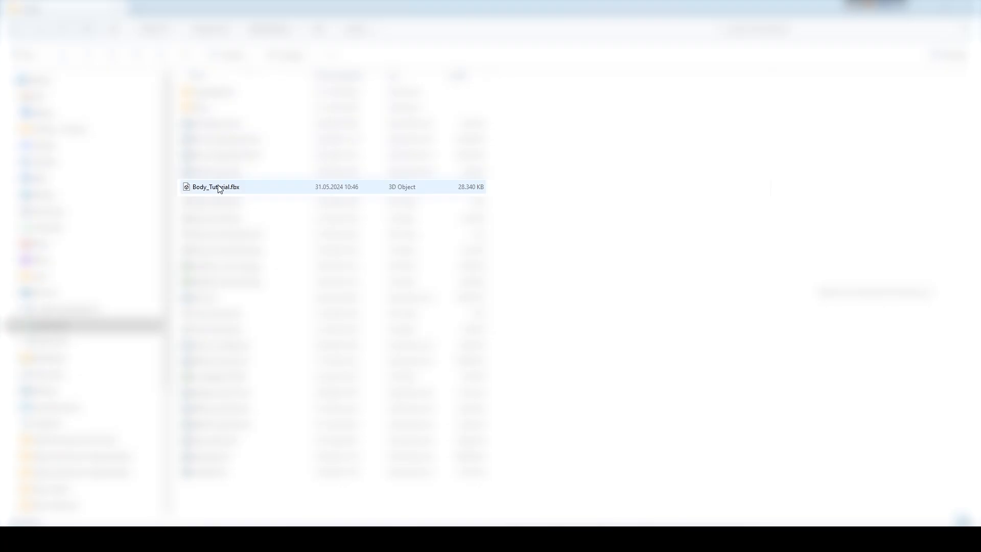
Switch to the file explorer and rename Body_Tutorial.fbx as f_med_nrw_body1
left_click(219, 187)
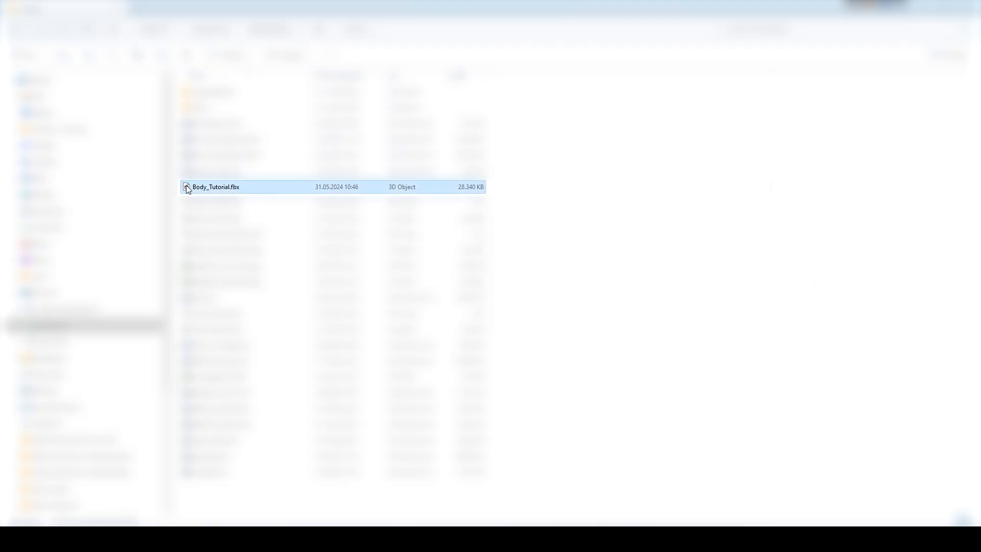
right_click(240, 187)
left_click(300, 394)
left_click(288, 353)
key("ctrl+v")
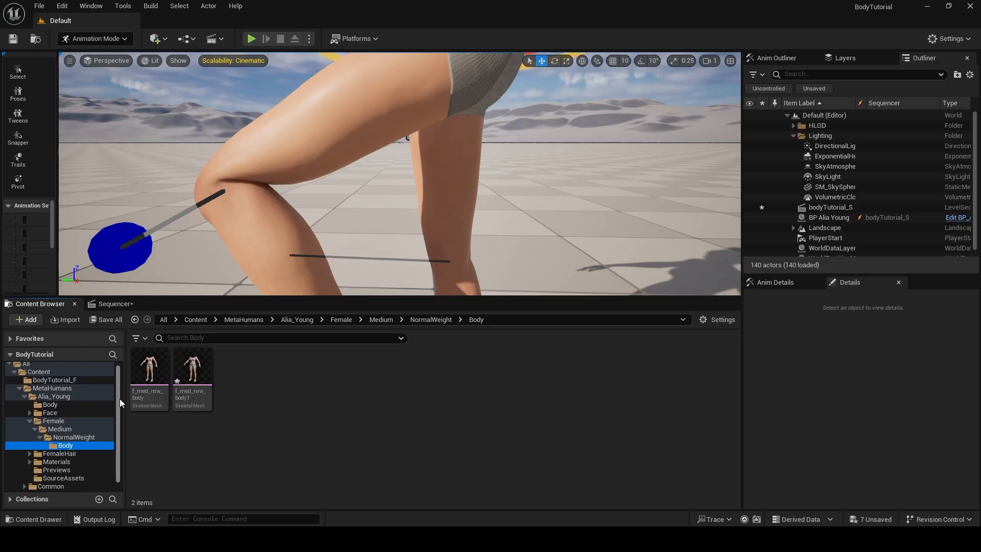
Move the duplicated f_med_nrw_body1 skeletal mesh into the BodyTutorial_F folder, open that folder and save all project changes
left_click_drag(192, 373, 60, 381)
left_click(93, 403)
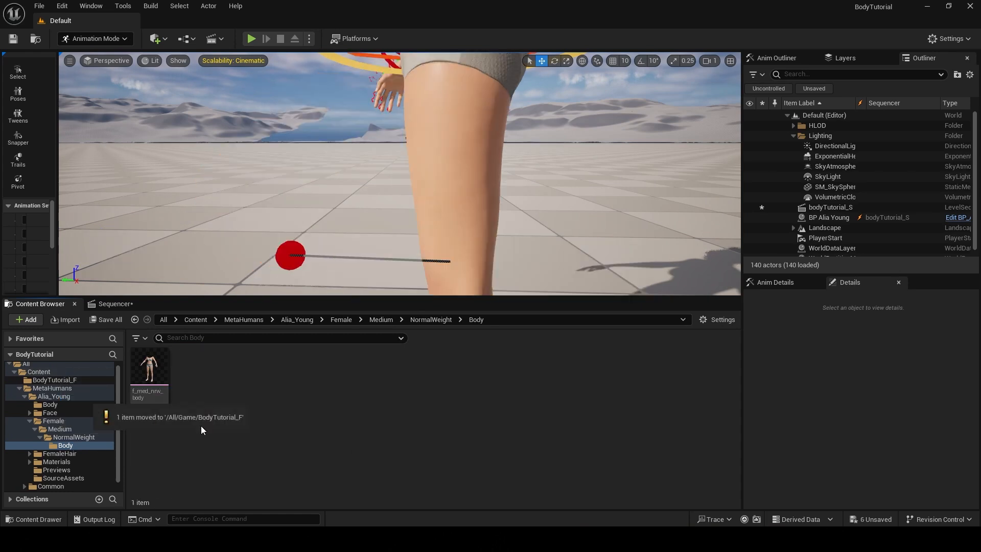
left_click(71, 380)
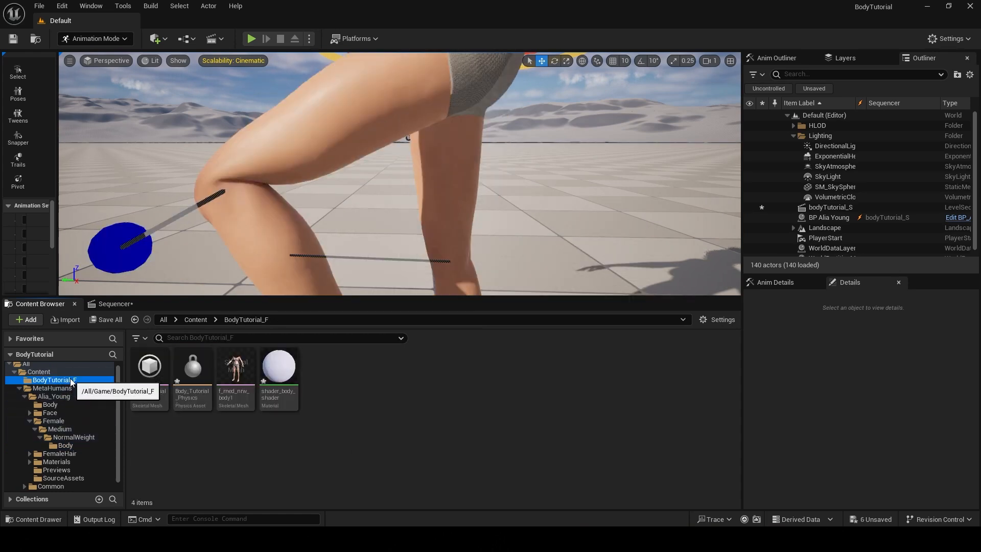
left_click(248, 402)
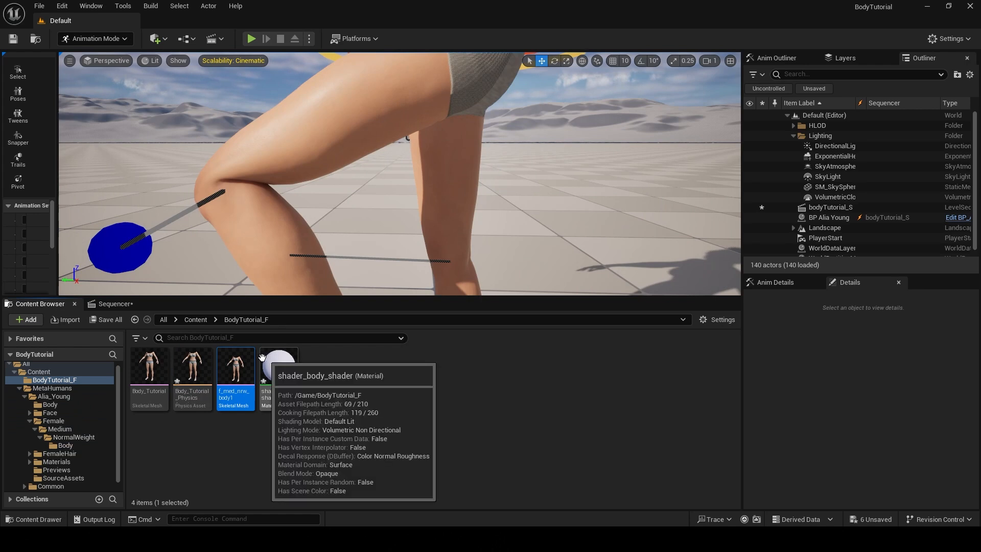
left_click(40, 6)
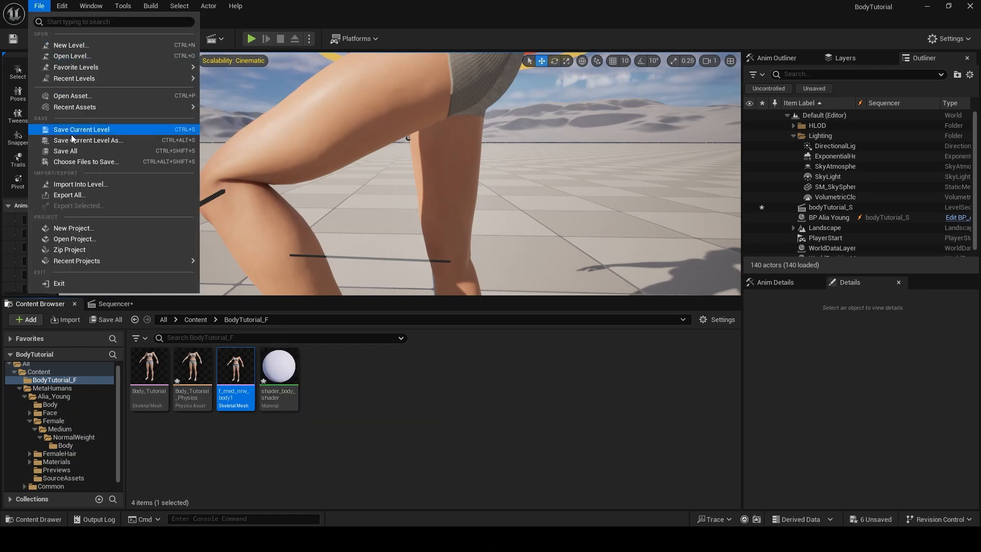
left_click(80, 148)
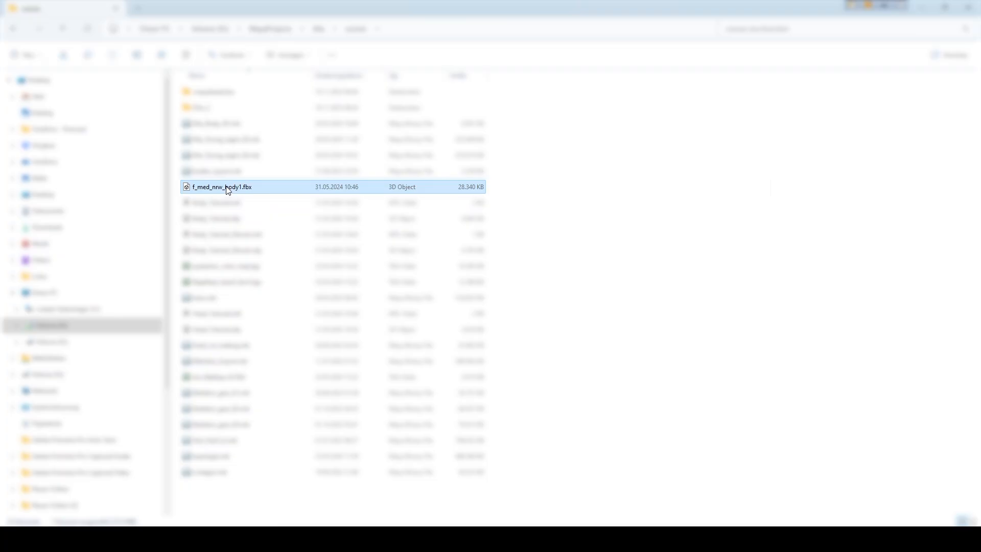
Reimport the f_med_nrw_body1 skeletal mesh in the BodyTutorial_F folder from the f_med_nrw_body1.fbx file
left_click_drag(221, 186, 735, 517)
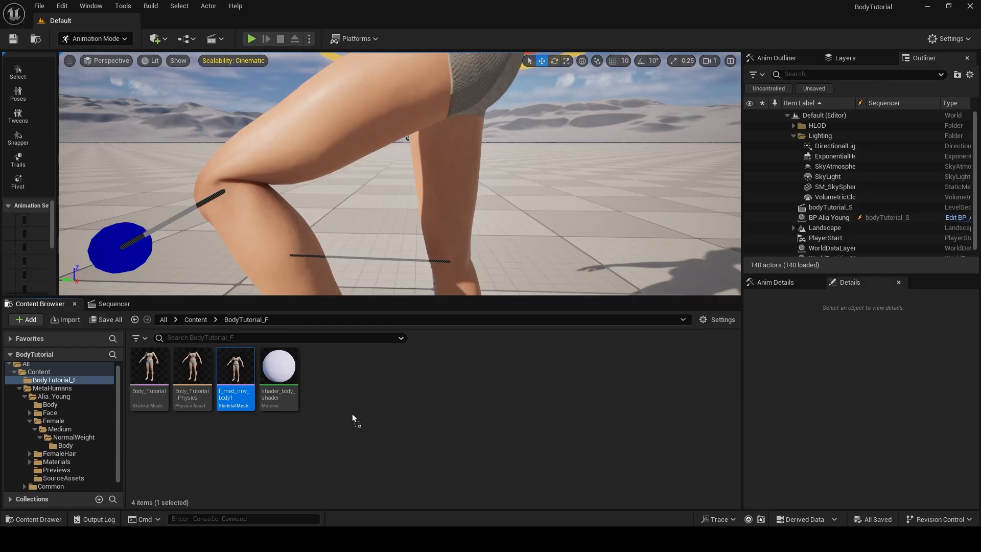
left_click_drag(347, 377, 347, 377)
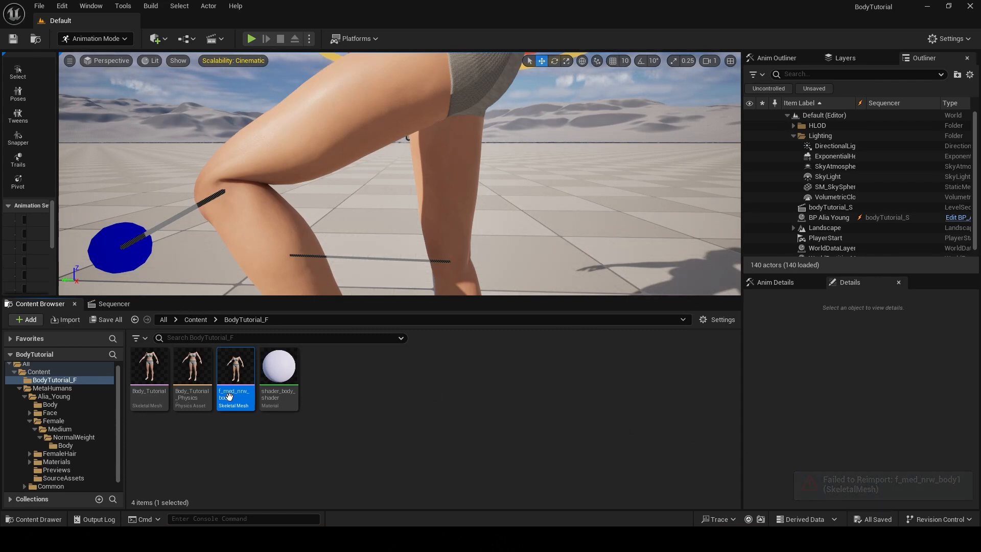
left_click(69, 320)
left_click(242, 163)
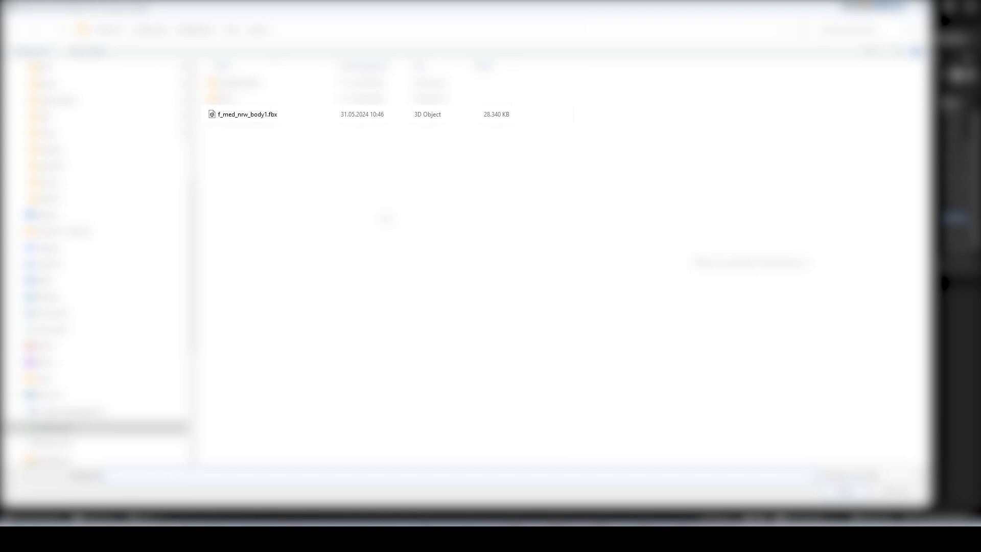
left_click(251, 115)
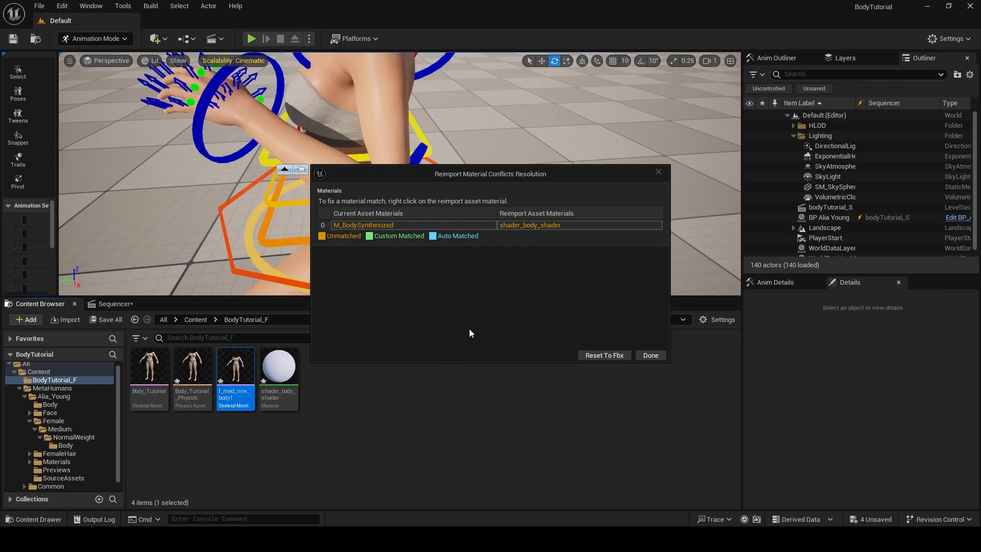
Resolve the reimport material conflict by matching shader_body_shader to M_BodySynthesized
right_click(521, 226)
left_click(536, 237)
left_click(649, 356)
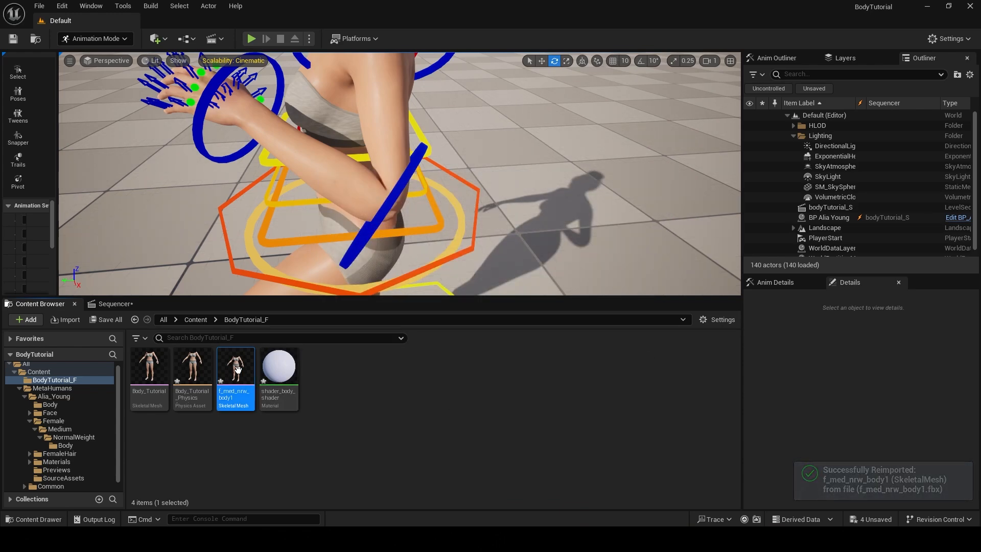
Enable Import Morph Targets in the import settings of f_med_nrw_body1, save the mesh and reimport it
double_click(236, 368)
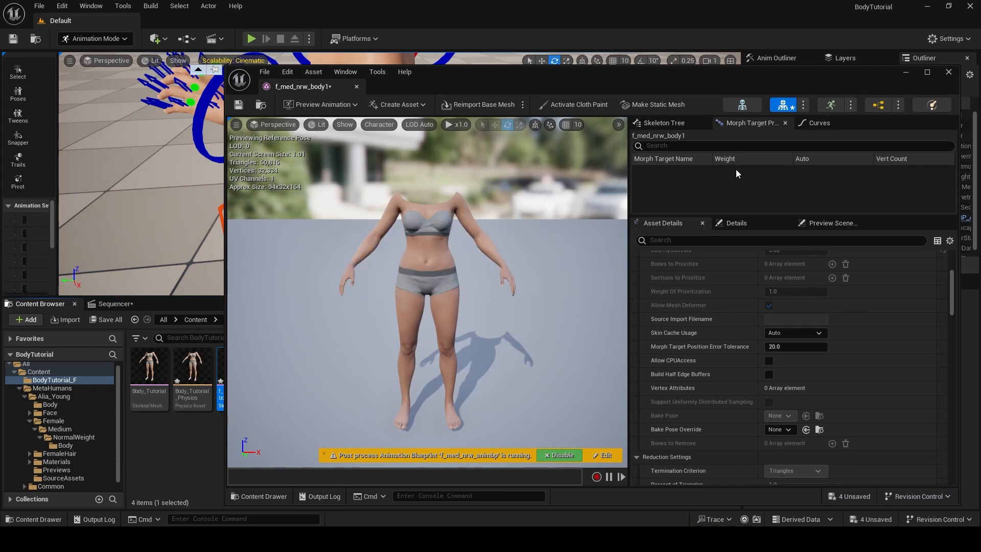
left_click(682, 240)
type("morph")
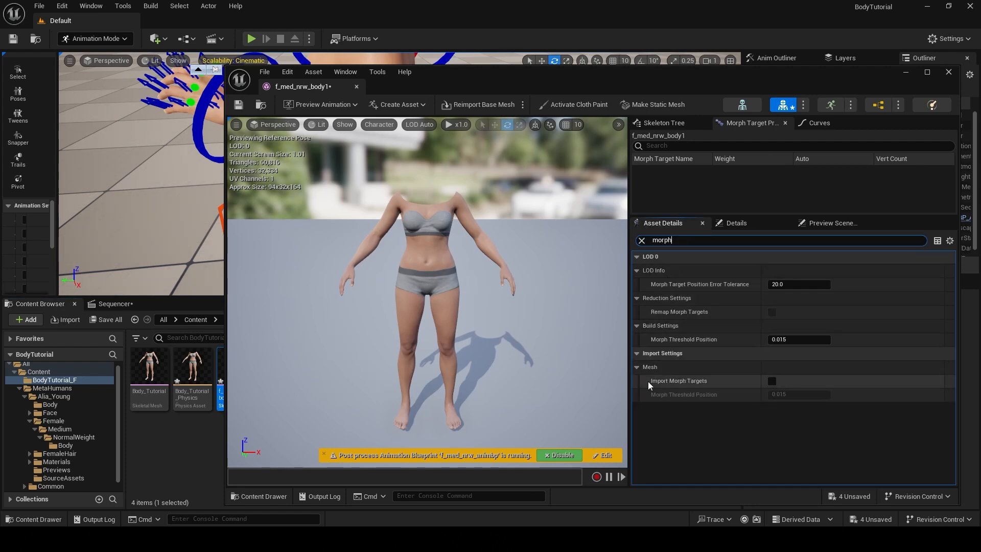
left_click(772, 381)
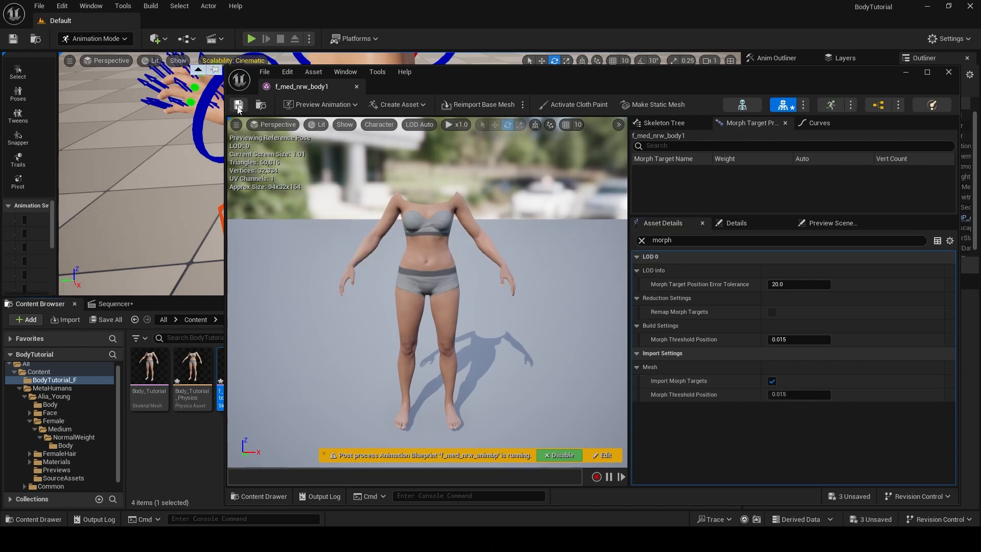
left_click(948, 72)
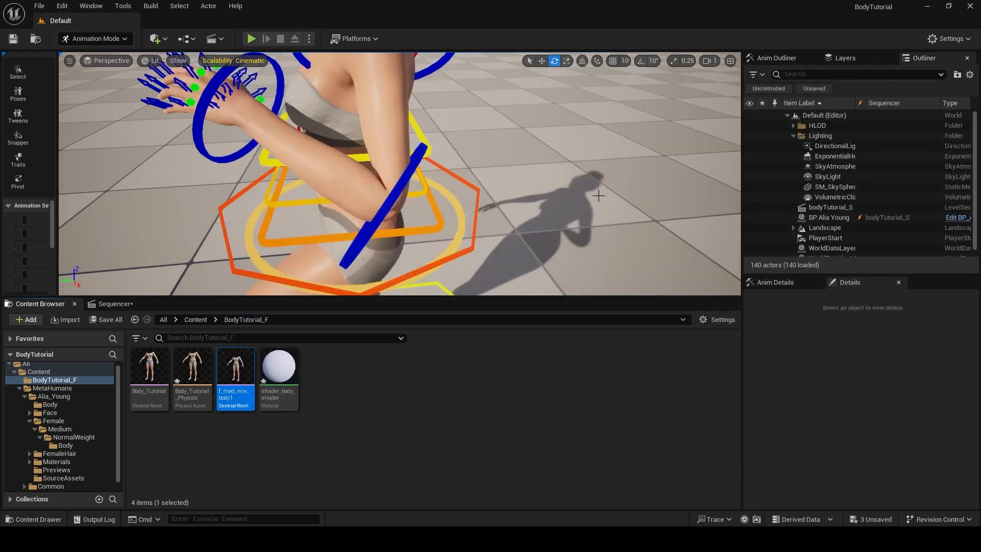
right_click(244, 376)
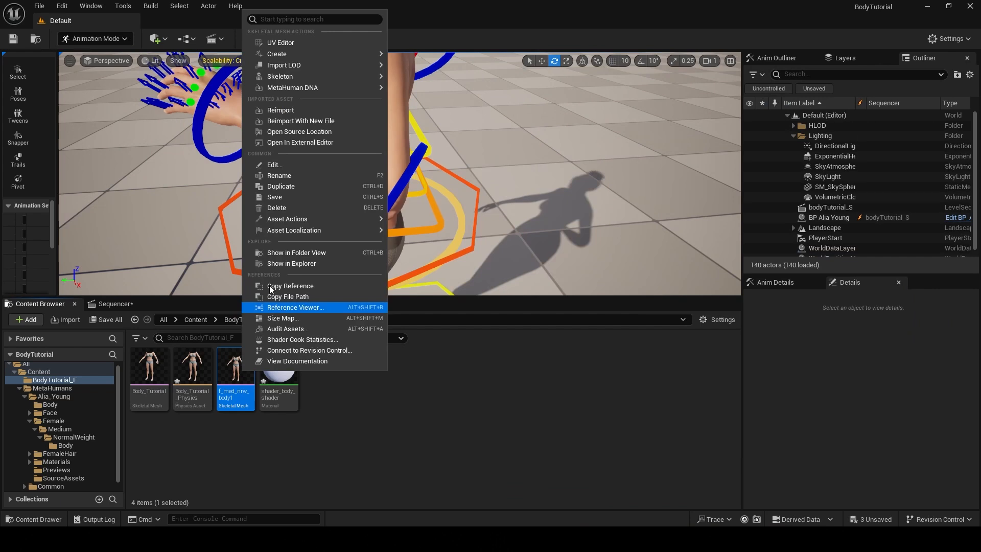
left_click(287, 109)
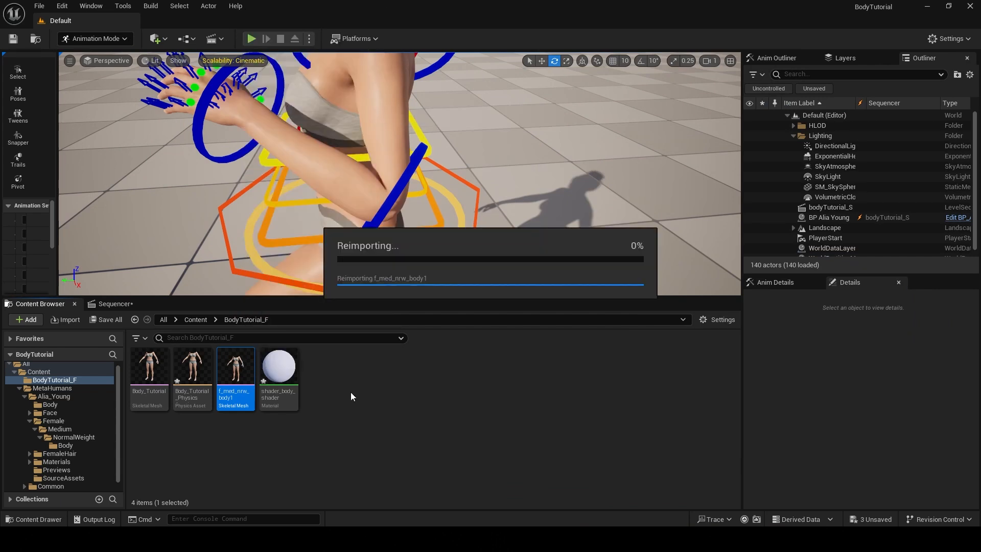
Set the Body_Tutorial morph target's preview weight to 1.0 in the f_med_nrw_body1 mesh and save all project changes
double_click(235, 364)
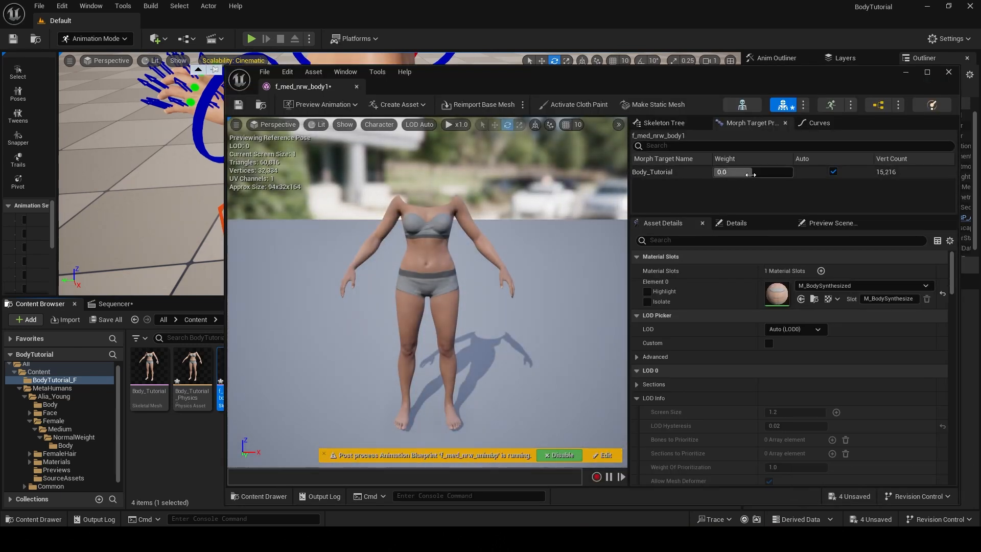
left_click_drag(753, 172, 792, 172)
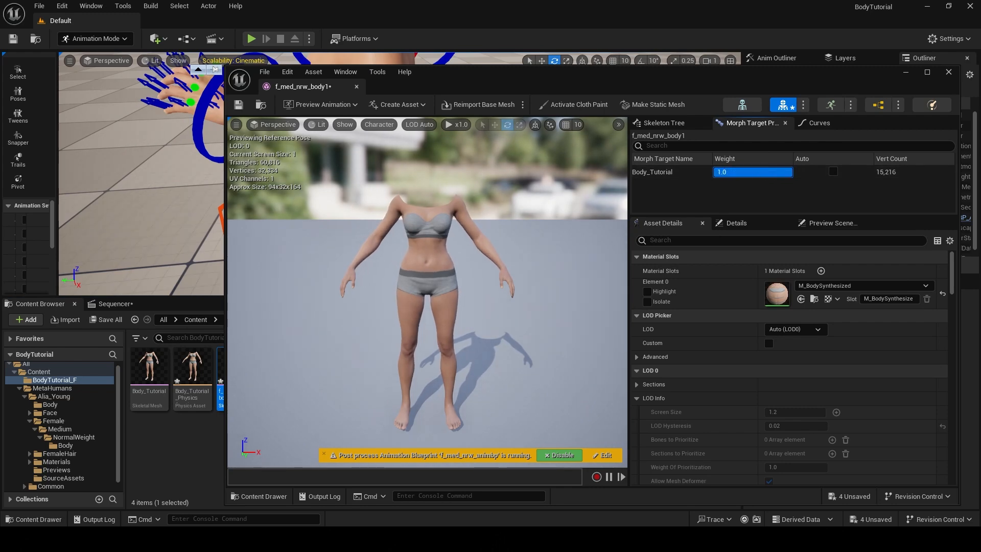
left_click(949, 74)
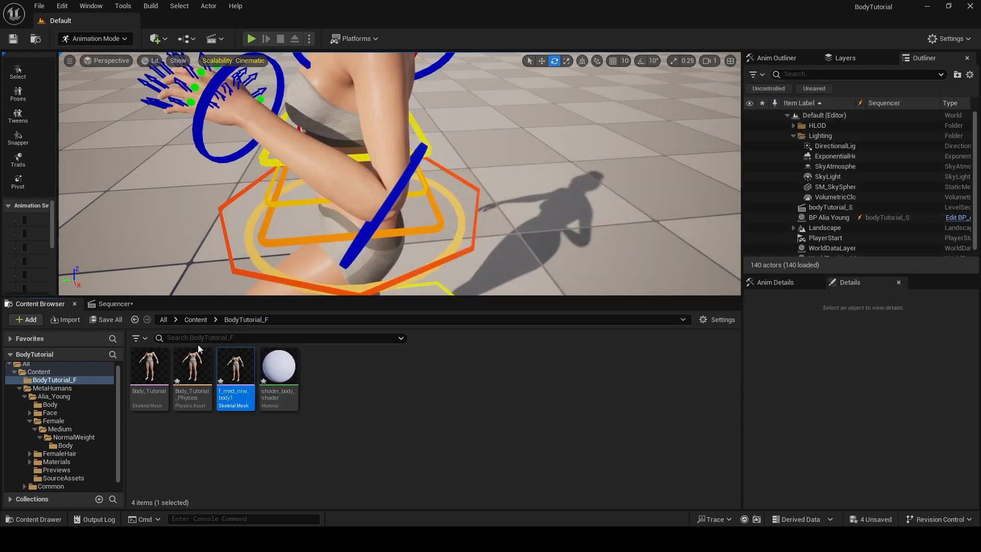
left_click(39, 6)
left_click(65, 151)
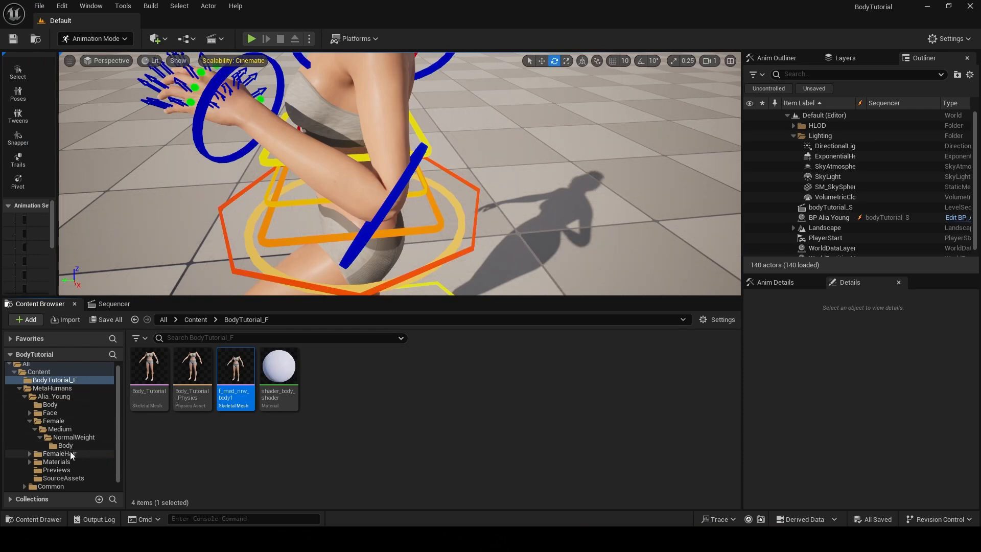
Open the BP_Alia_Young blueprint from the Alia_Young folder and select its Body component, widening the editor to read the component's details
left_click(51, 396)
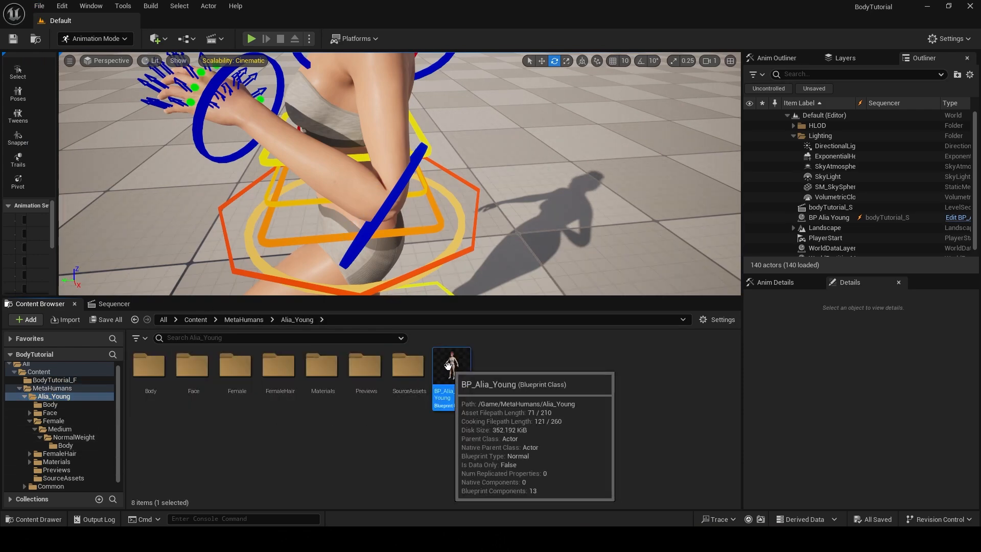
double_click(442, 380)
left_click_drag(397, 83, 629, 73)
left_click_drag(516, 226, 588, 220)
left_click(531, 170)
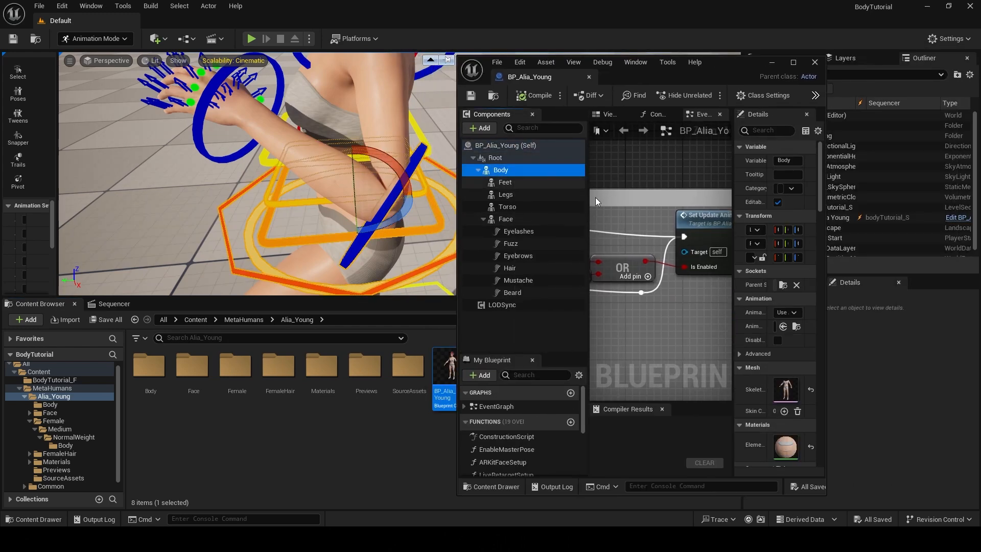
left_click_drag(827, 315, 727, 324)
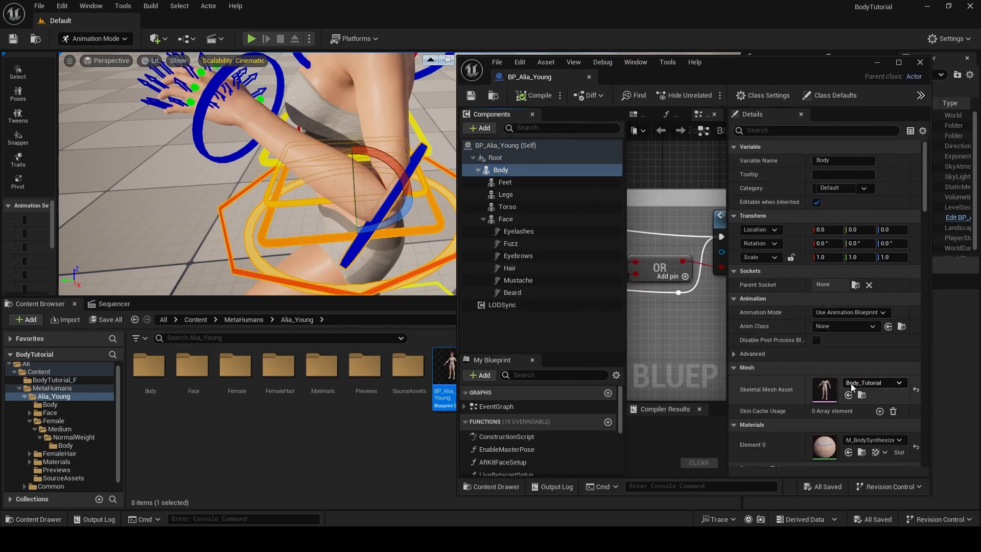
Assign f_med_nrw_body1 as the Body component's skeletal mesh asset, then compile and save the blueprint
left_click(853, 383)
mouse_move(875, 338)
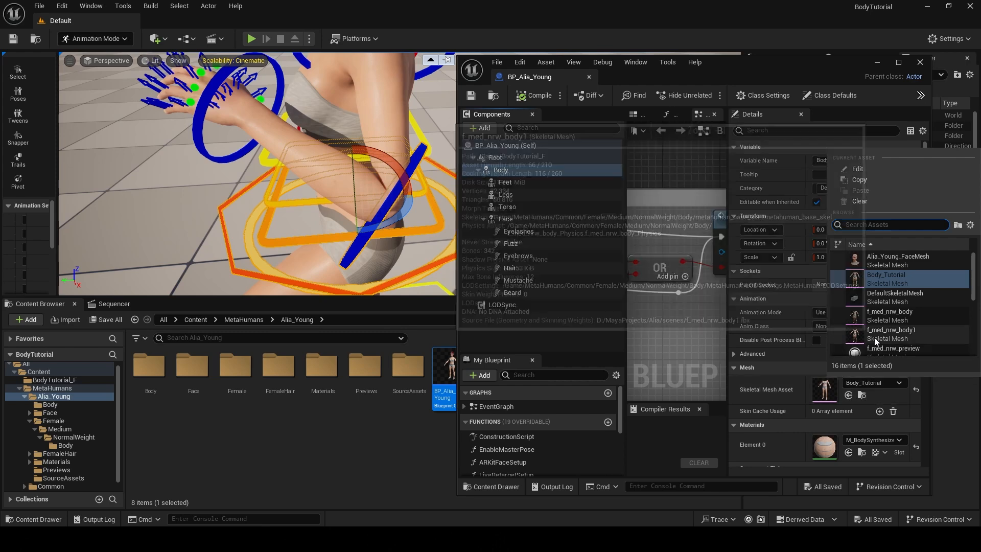
left_click(887, 338)
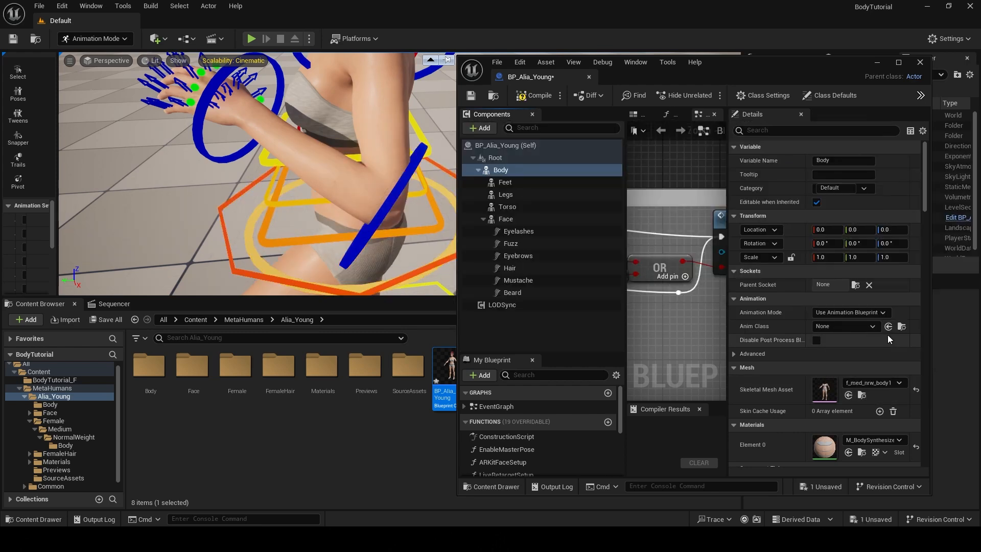
left_click(538, 97)
left_click(471, 97)
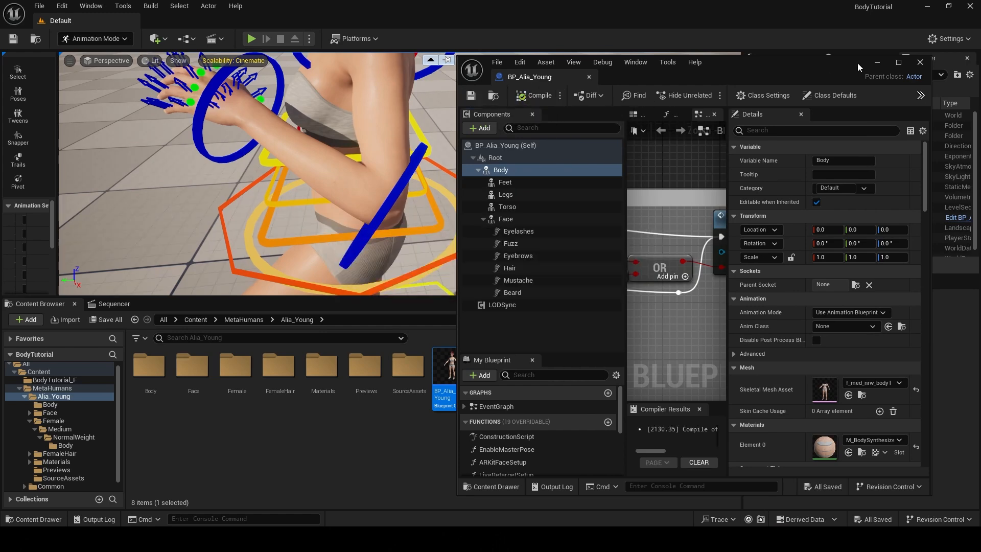
left_click(919, 63)
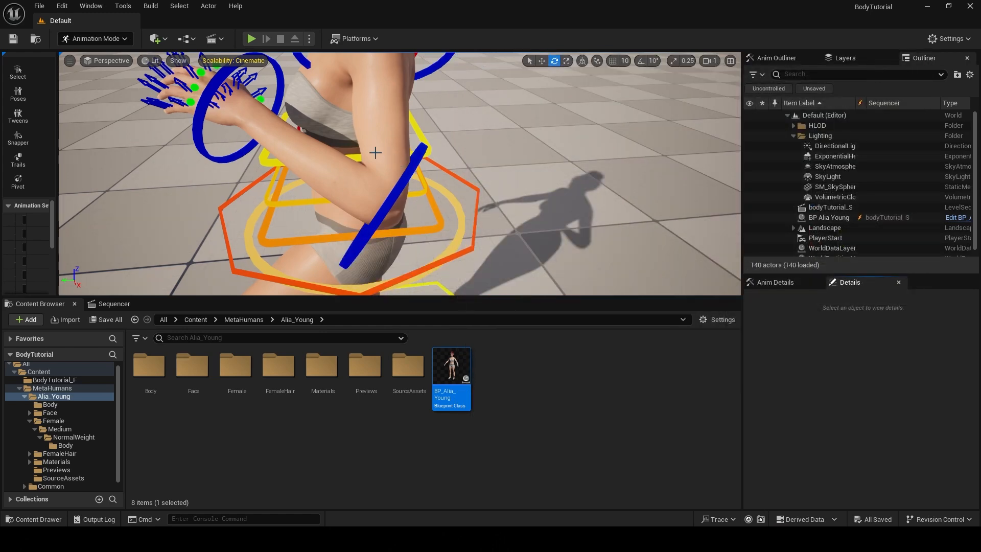
Rotate the left elbow control to lower the forearm and check the deformation around the elbow in an enlarged viewport
left_click(379, 214)
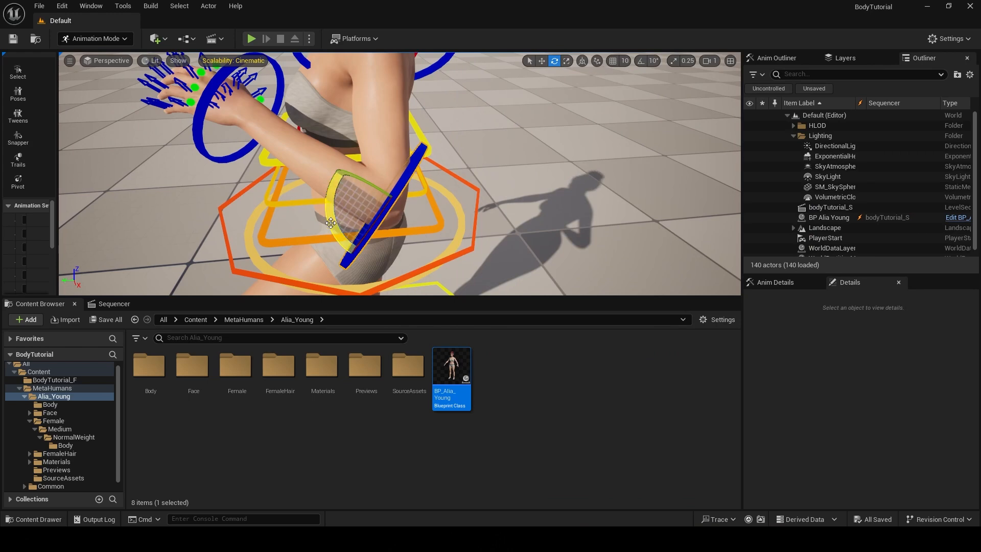
left_click_drag(331, 223, 324, 189)
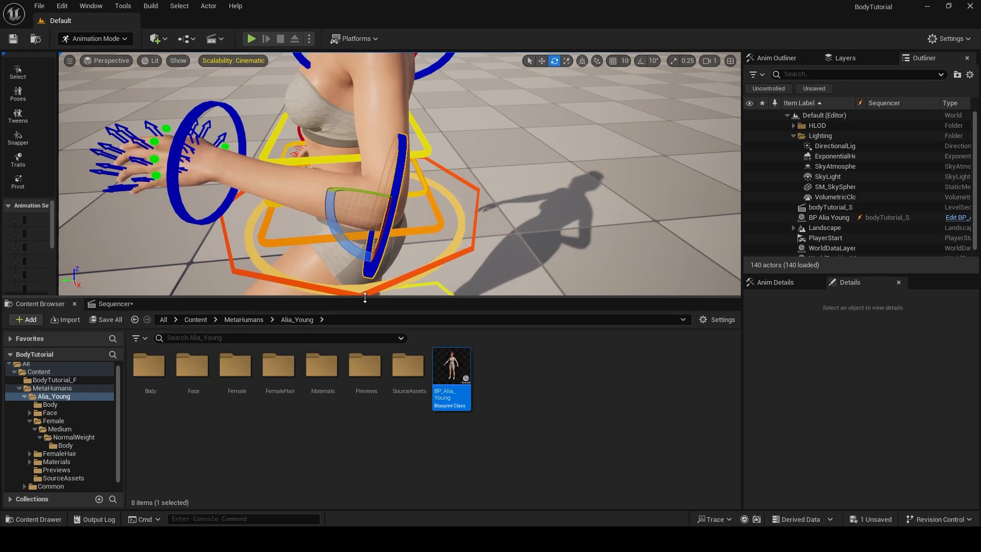
left_click_drag(360, 306, 360, 423)
scroll(400, 235, "down", 2)
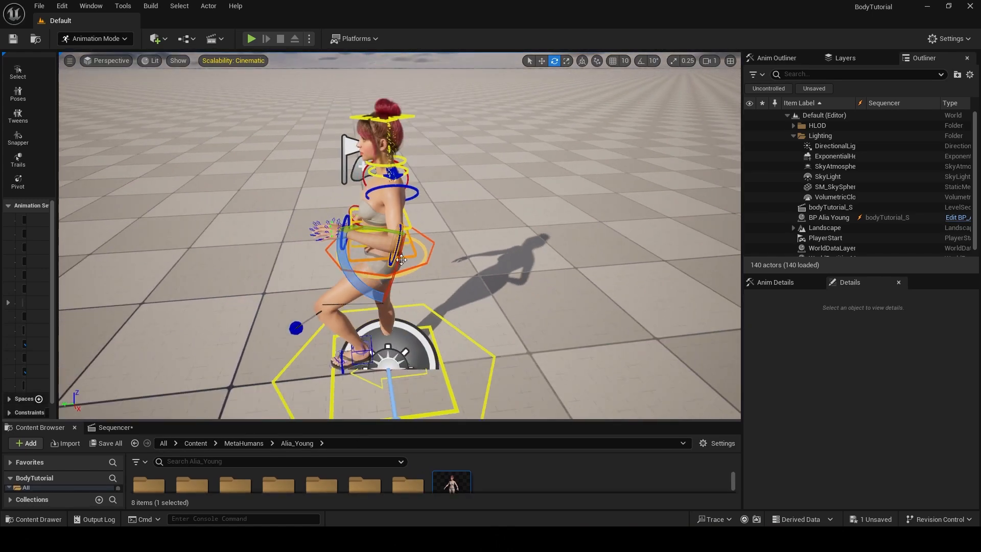
Examine the whole character from the front and the side with the rig controls hidden, checking the body proportions and legs
left_click_drag(400, 236, 561, 187, "alt")
key("q")
right_click_drag(400, 235, 400, 250)
key("ctrl+shift+g")
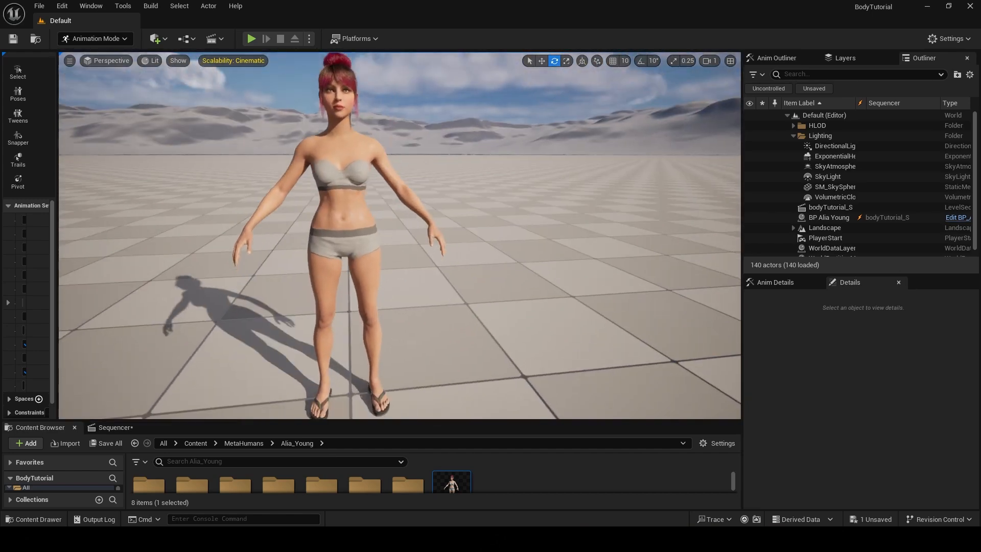
mouse_move(406, 274)
left_mouse_down("alt")
mouse_move(357, 268)
mouse_move(403, 255)
left_mouse_up("alt")
mouse_move(406, 273)
middle_mouse_down()
mouse_move(396, 293)
mouse_move(395, 274)
middle_mouse_up()
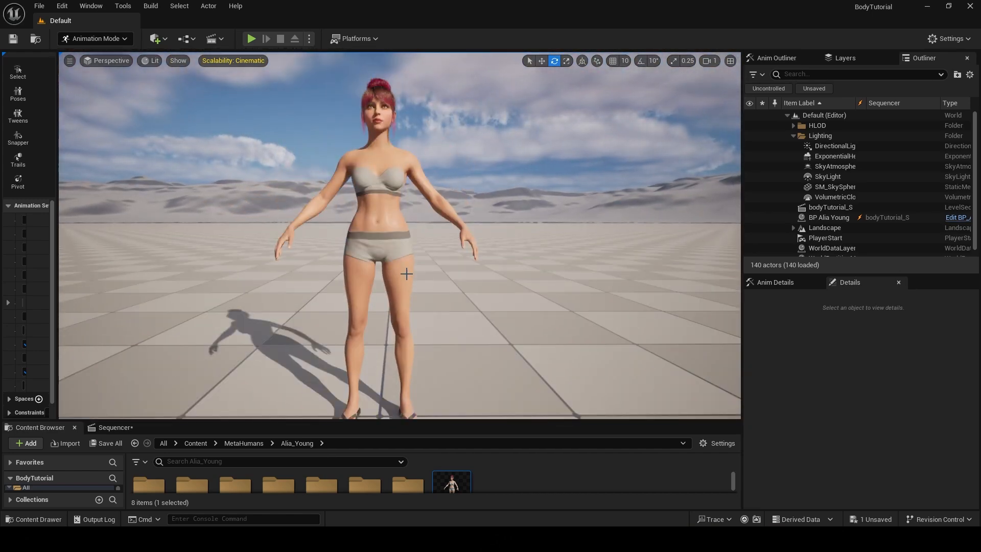
scroll(407, 274, "up", 3)
left_click_drag(510, 308, 434, 316, "alt")
middle_click_drag(477, 273, 477, 317)
key("g")
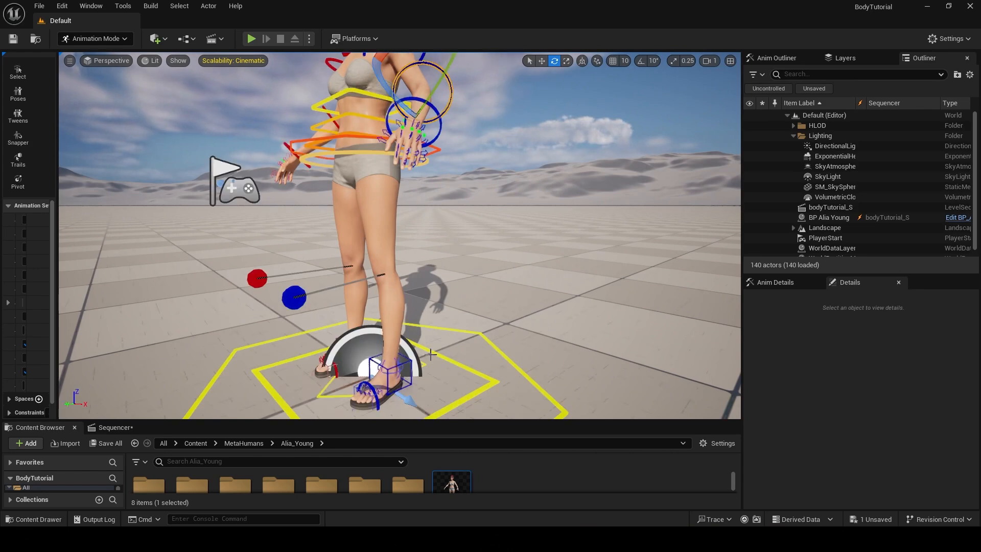
Lift and lower the left foot control to check knee and hip deformation from the side, and undo the move
left_click(407, 361)
key("w")
left_click_drag(391, 332, 391, 277)
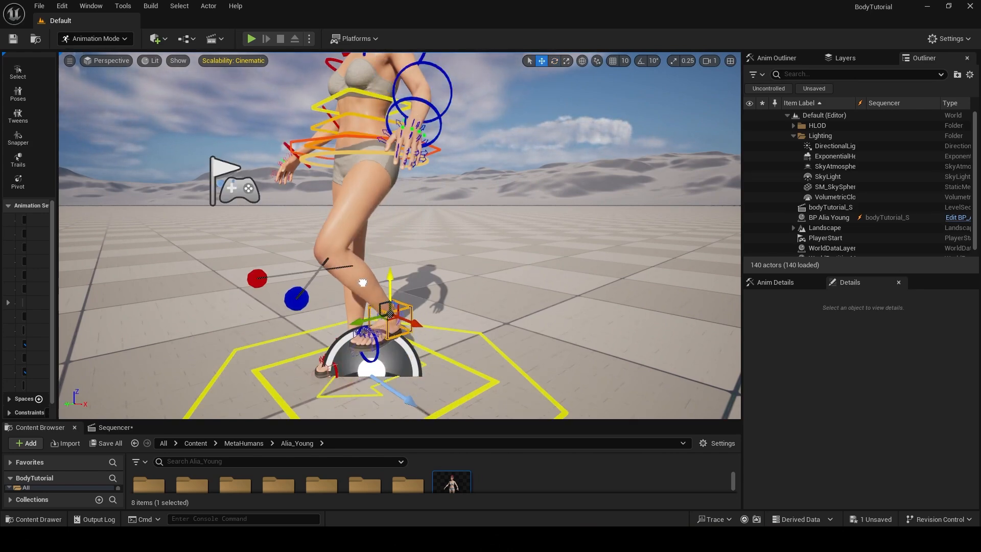
left_click_drag(360, 323, 284, 351)
left_click_drag(284, 351, 163, 349, "alt")
left_click_drag(335, 280, 329, 283, "alt")
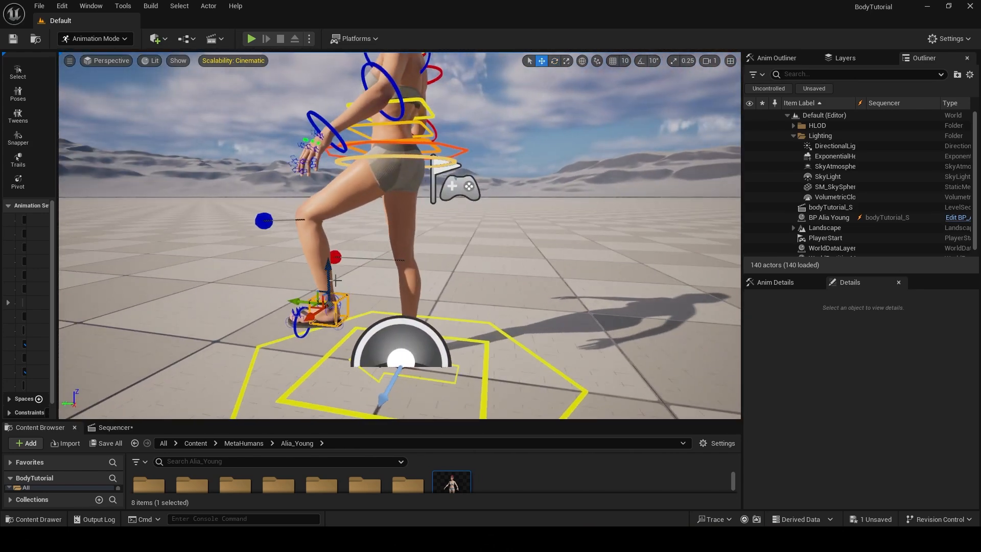
left_click_drag(300, 219, 320, 316)
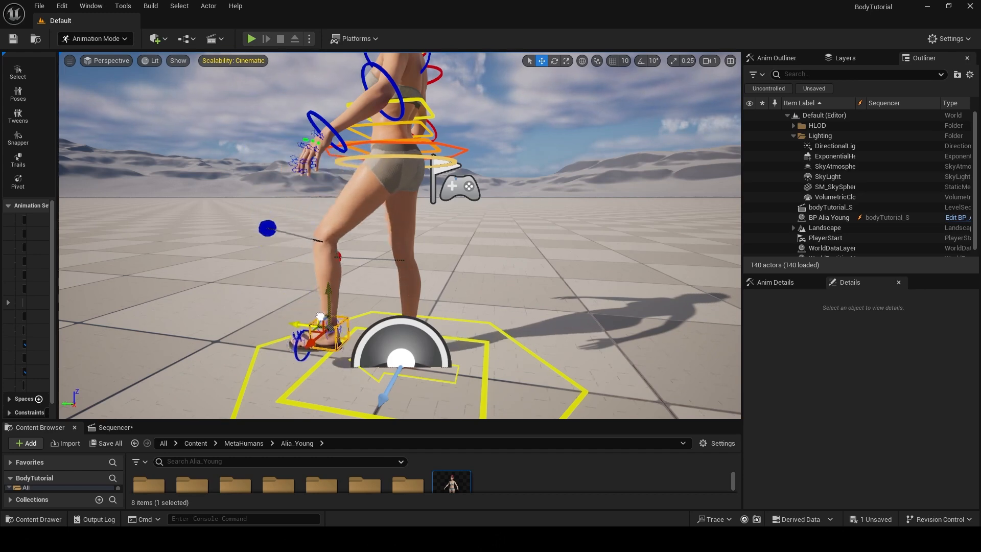
mouse_move(271, 247)
left_mouse_down("alt")
mouse_move(378, 246)
mouse_move(268, 234)
left_mouse_up("alt")
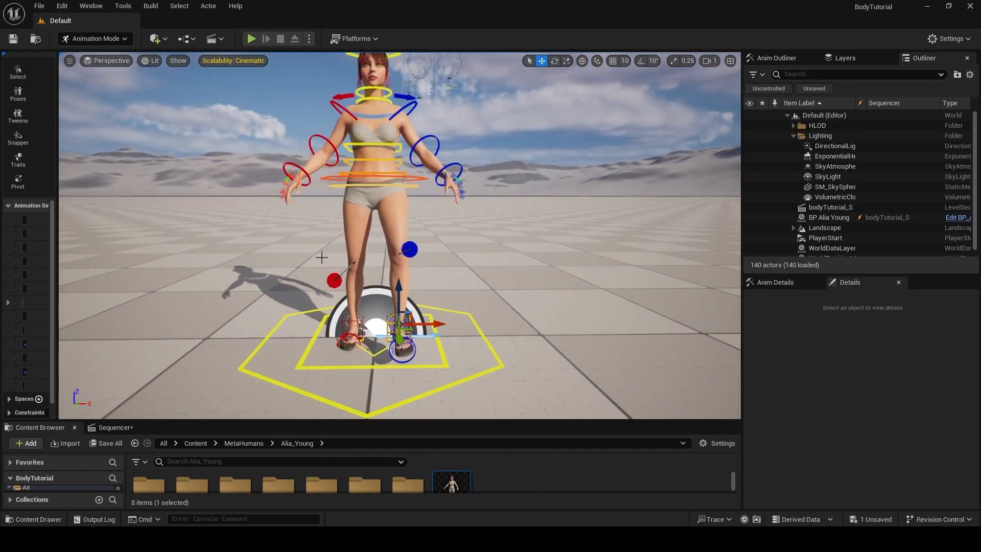
key("ctrl+z")
scroll(512, 201, "down", 2)
middle_click_drag(512, 201, 534, 219, "alt")
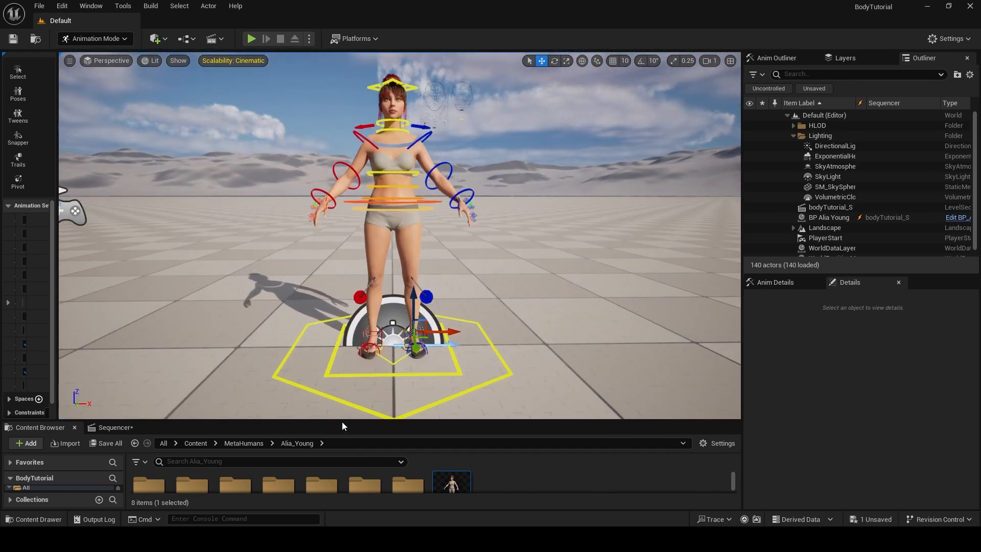
Create an Animation folder inside BodyTutorial_F and import the Salsa_Dancing animation into it using X_Bot_Skeleton
left_click_drag(342, 419, 342, 330)
left_click(55, 414)
right_click(360, 460)
left_click(391, 125)
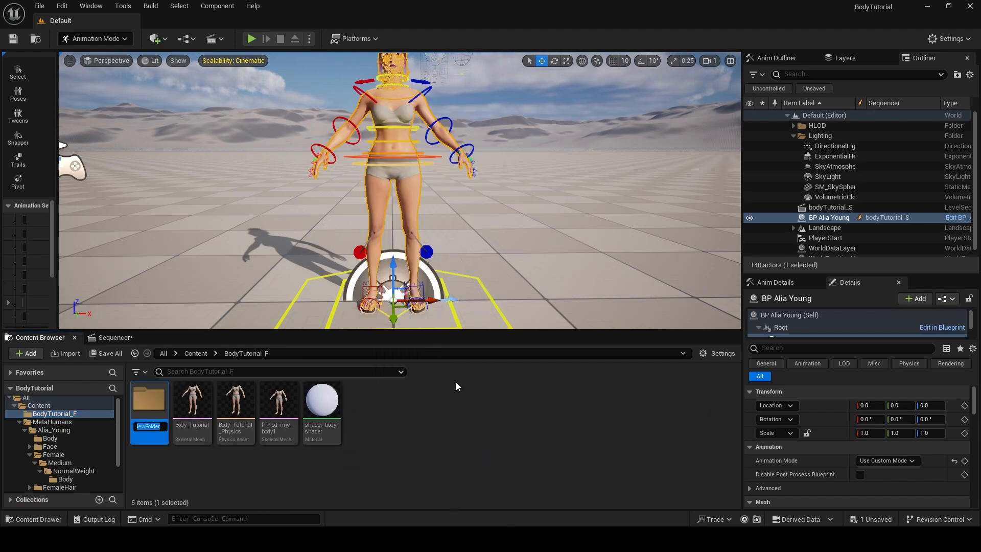
type("Animation")
key("Return")
double_click(148, 399)
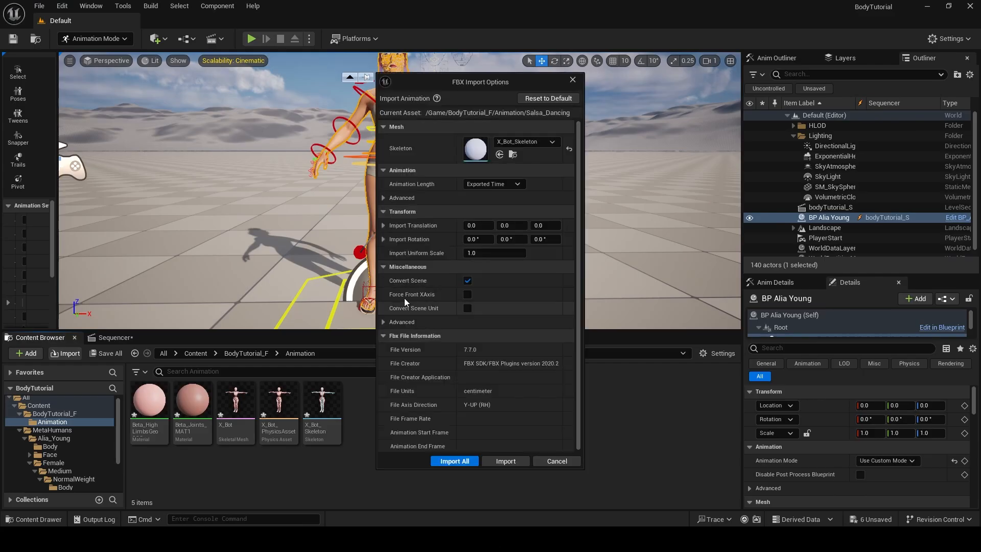
left_click(503, 462)
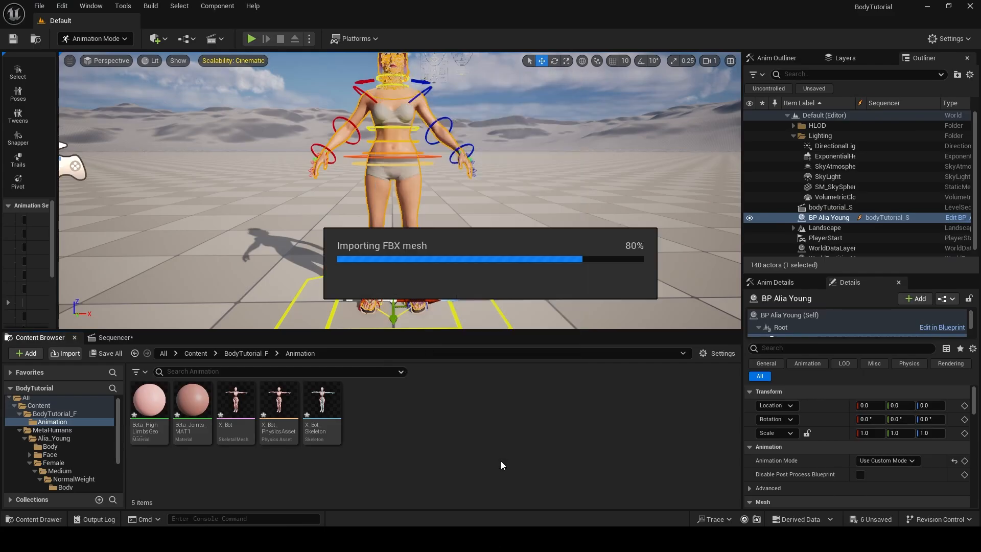
Set up retargeting of Salsa_Dancing with f_med_nrw_body1 as the target skeletal mesh and preview the animation
double_click(365, 409)
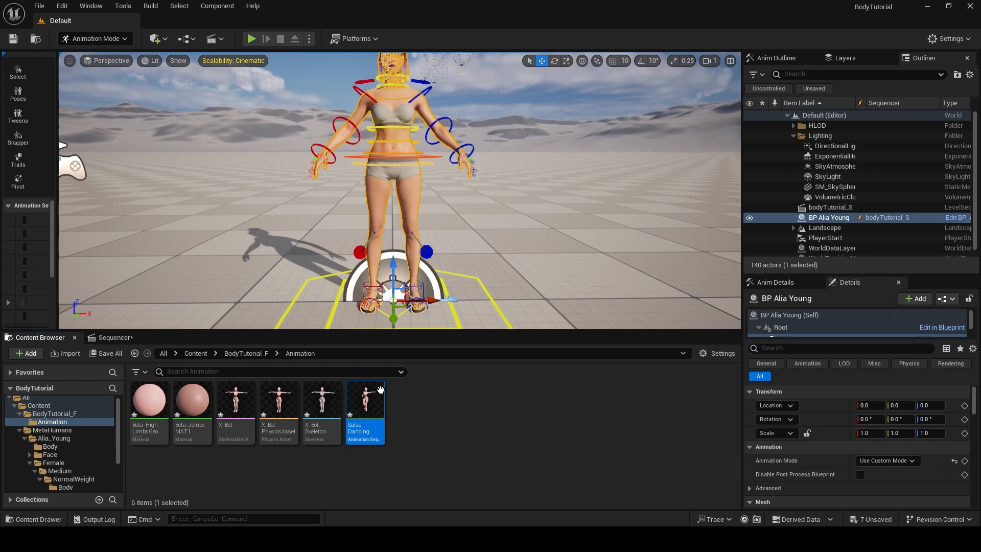
right_click(366, 406)
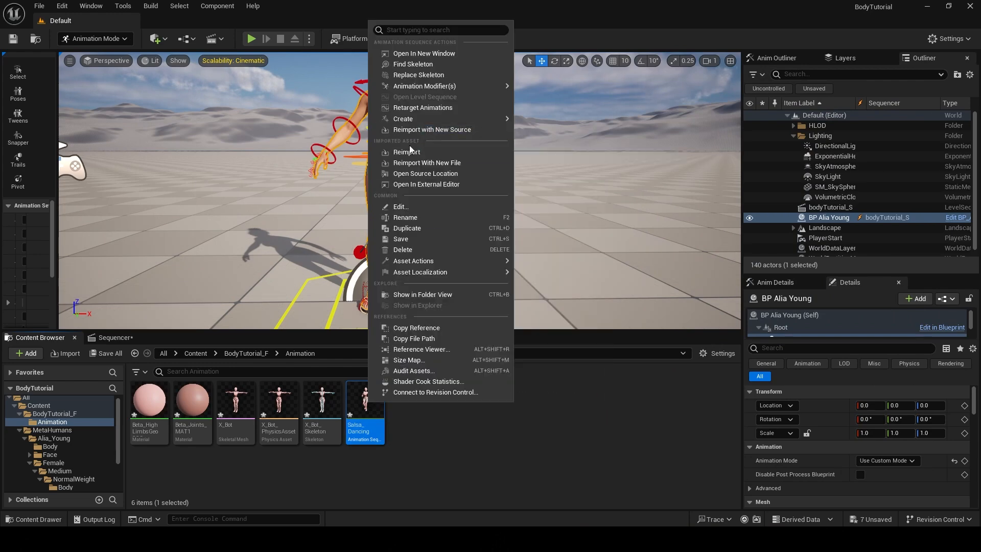
left_click(422, 108)
left_click(723, 154)
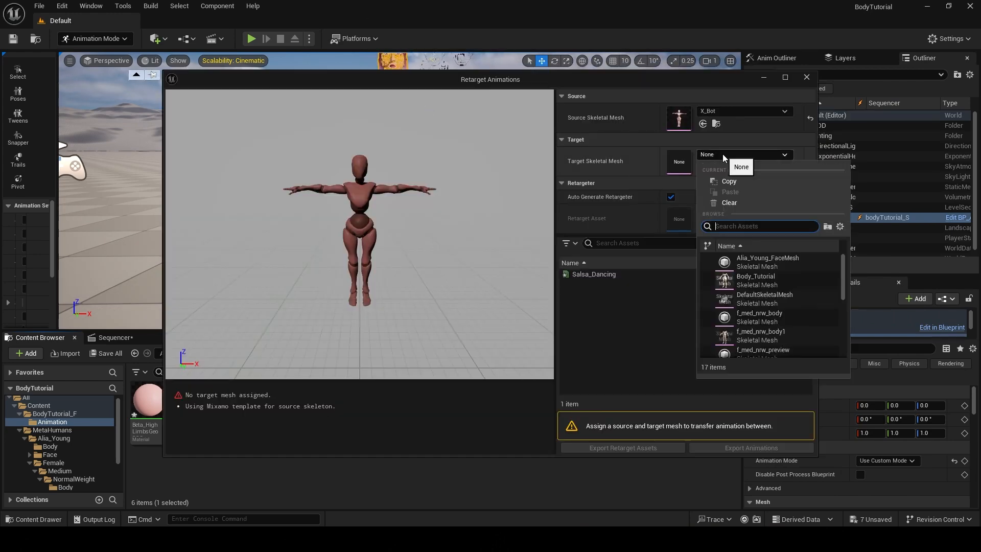
left_click(760, 335)
left_click(592, 274)
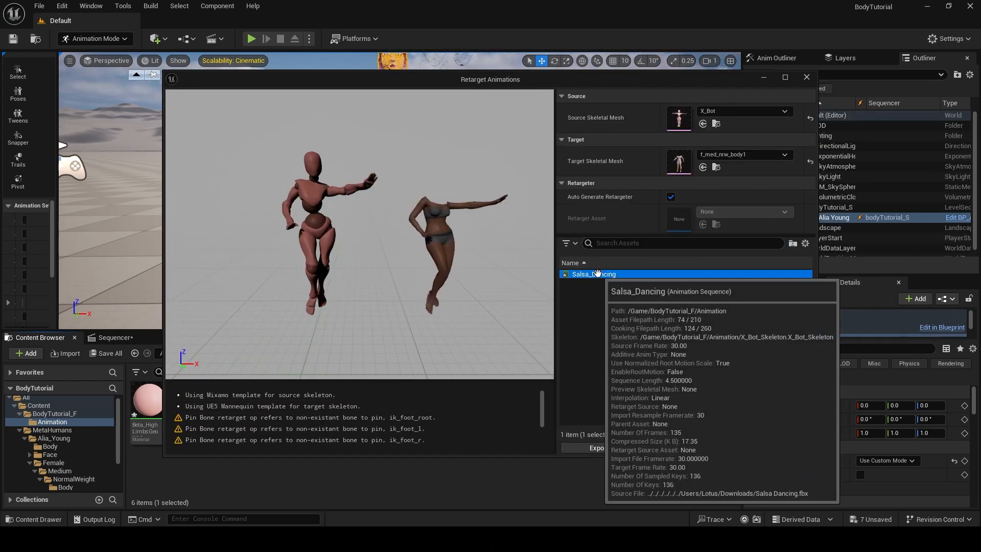
Export the retargeted animation to the BodyTutorial_F/Animation folder and preview the exported sequence
left_click(751, 447)
left_click(431, 167)
left_click(463, 174)
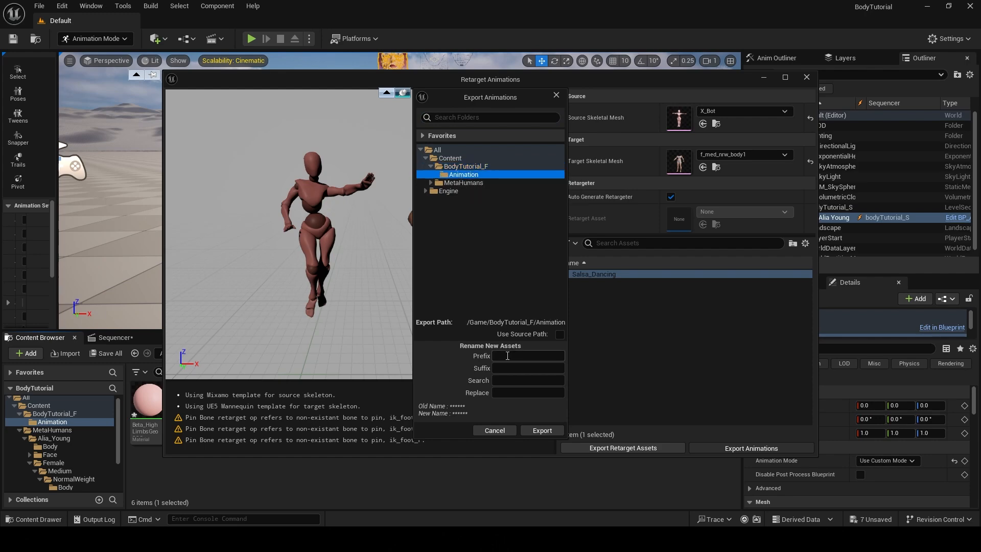
left_click(542, 431)
double_click(278, 411)
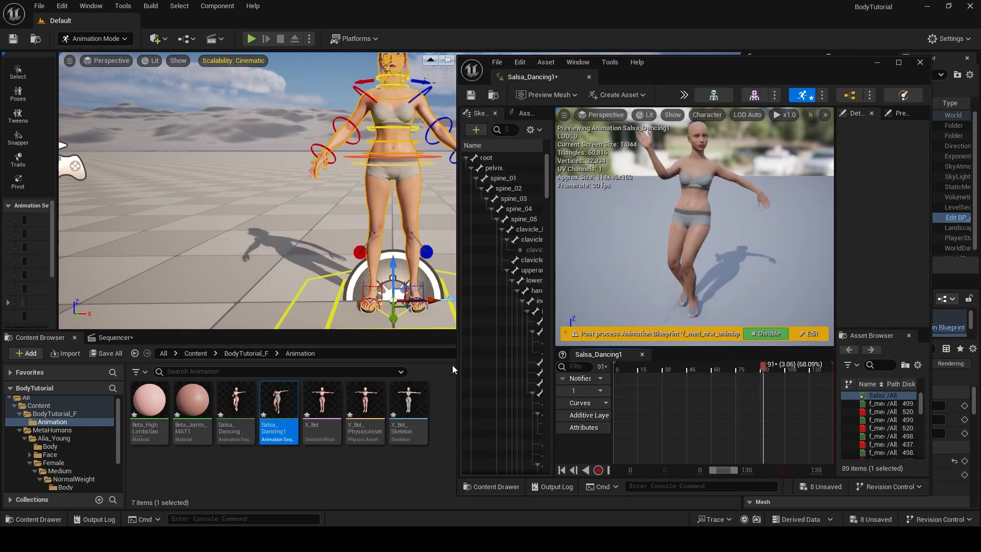
left_click(919, 62)
Add the Salsa_Dancing1 animation to the Body track of BP Alia Young and deactivate the MetaHuman_ControlRig track
left_click(116, 337)
left_click(174, 400)
mouse_move(237, 146)
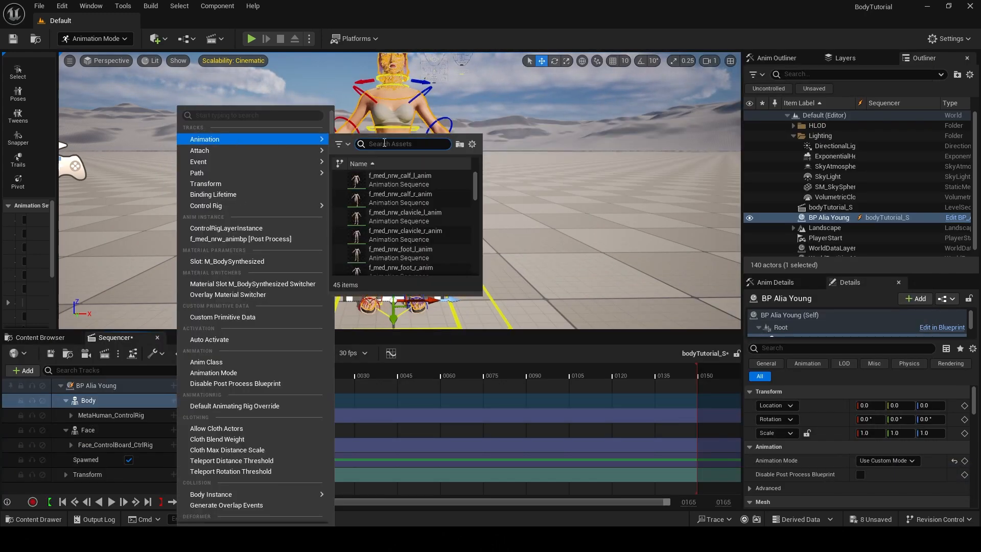
scroll(383, 172, "down", 3)
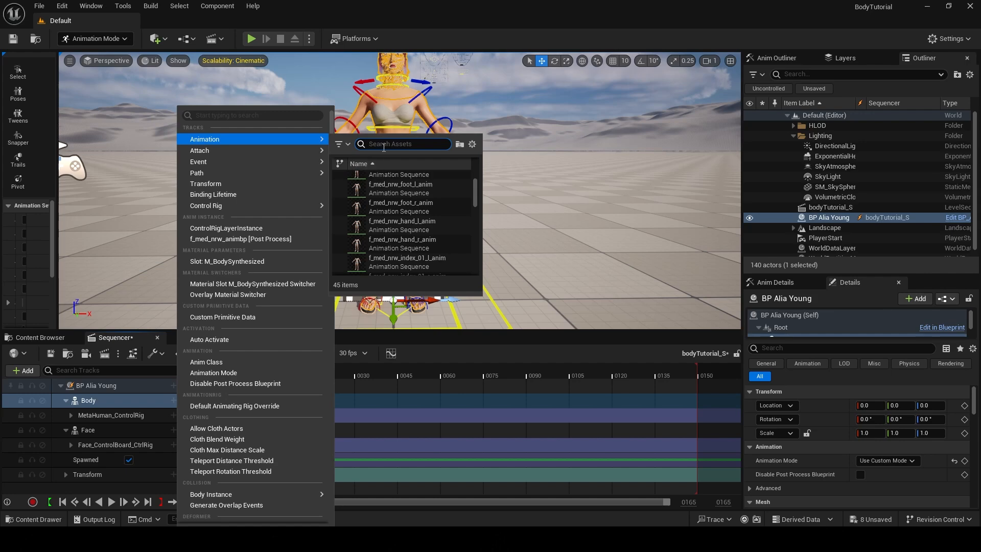
type("saö")
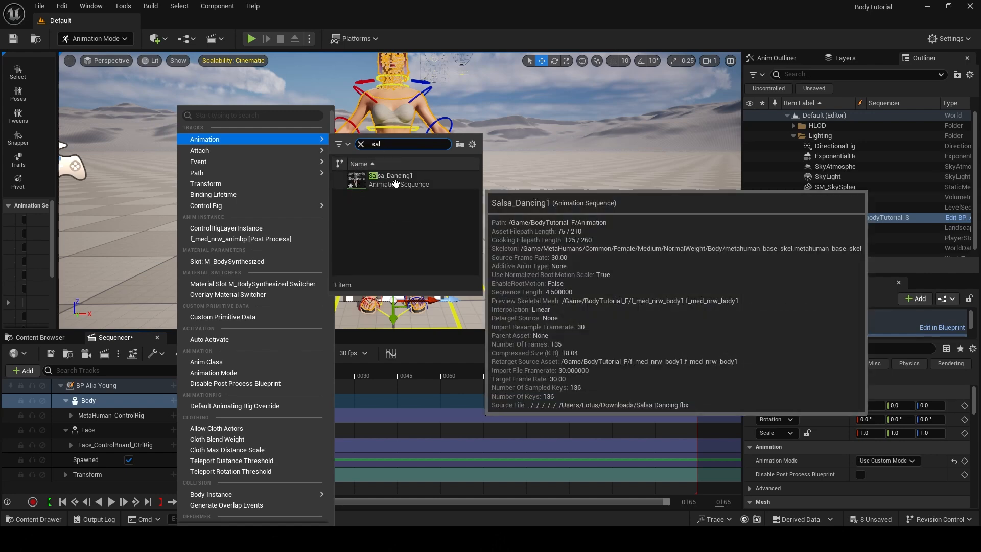
left_click(390, 179)
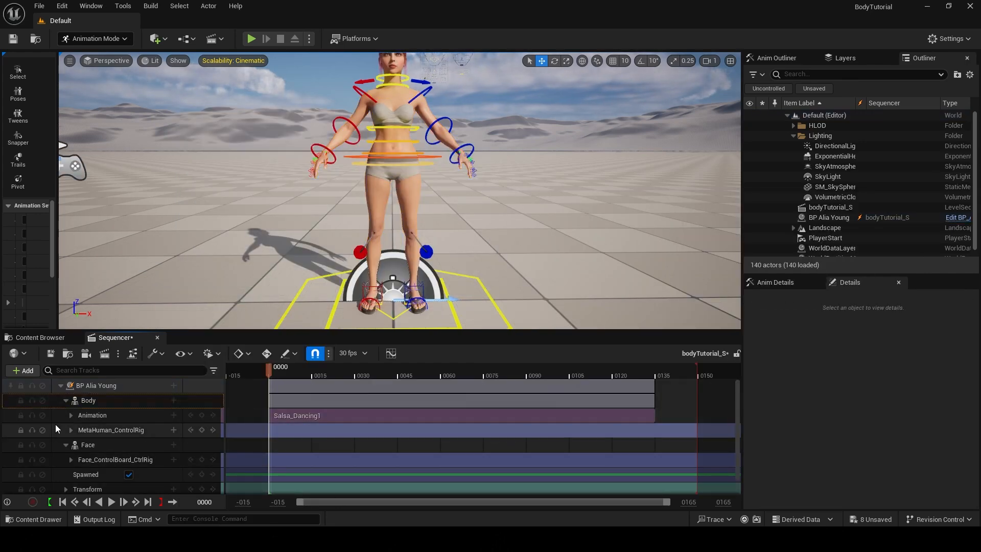
left_click(41, 431)
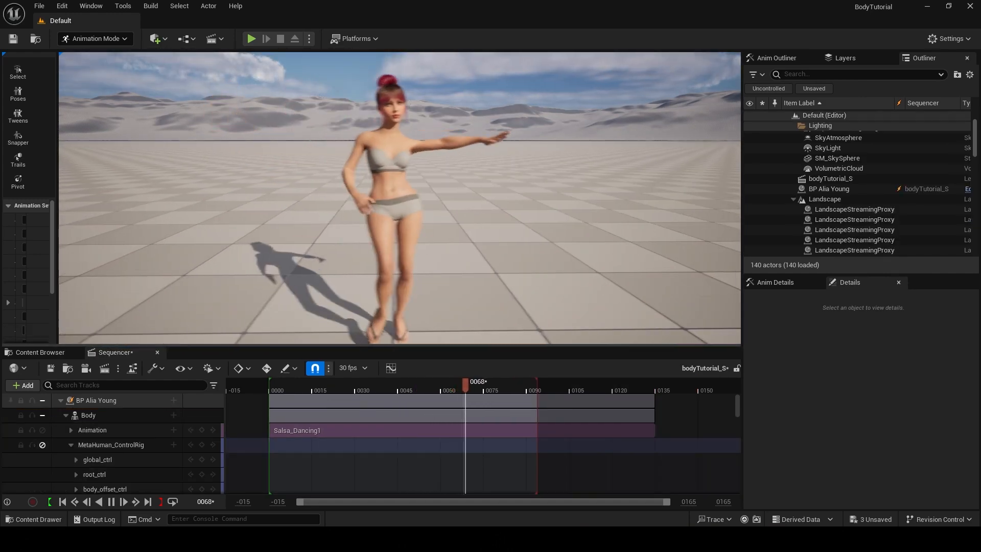
Set the sequence playback speed to 1 and watch the dance animation in an enlarged viewport
left_click(211, 369)
mouse_move(247, 220)
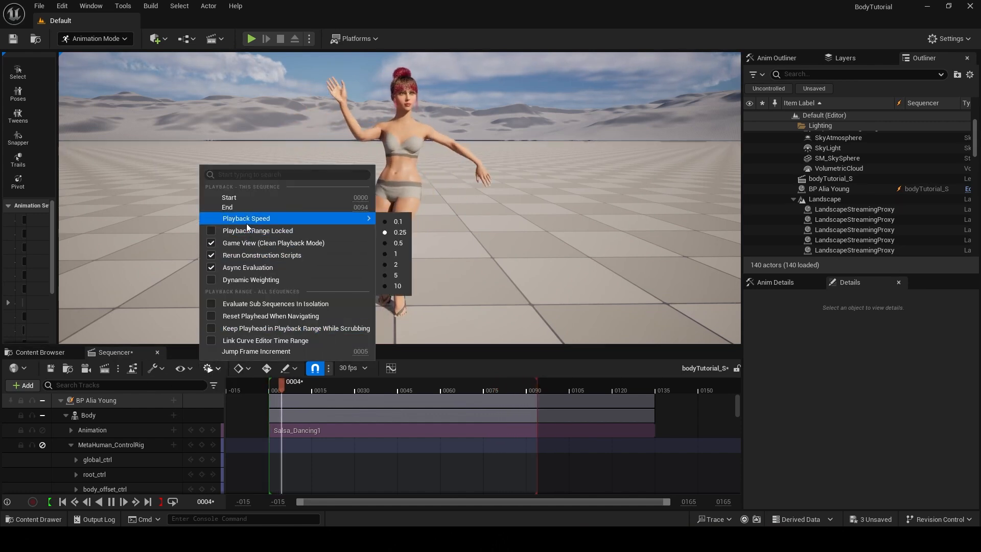
left_click(396, 254)
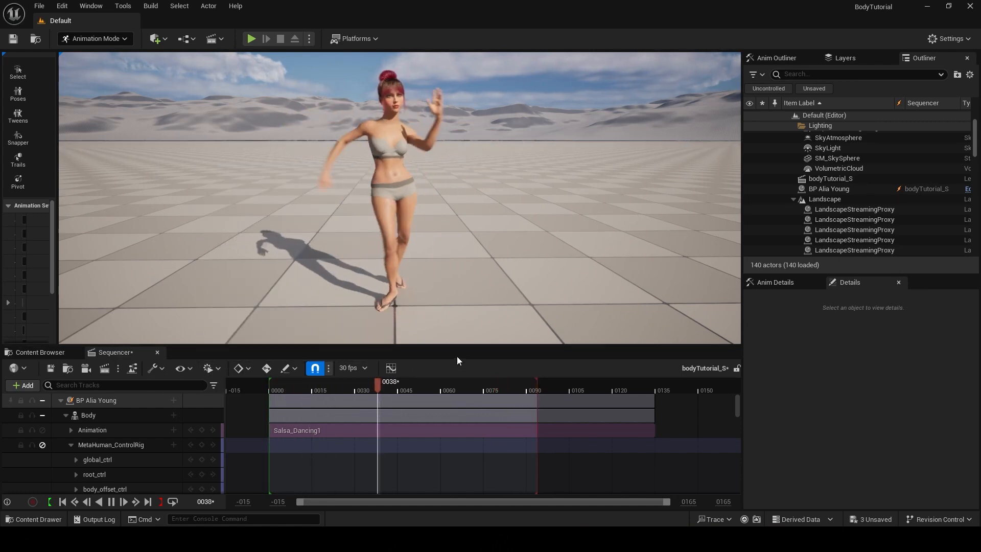
left_click_drag(430, 347, 429, 454)
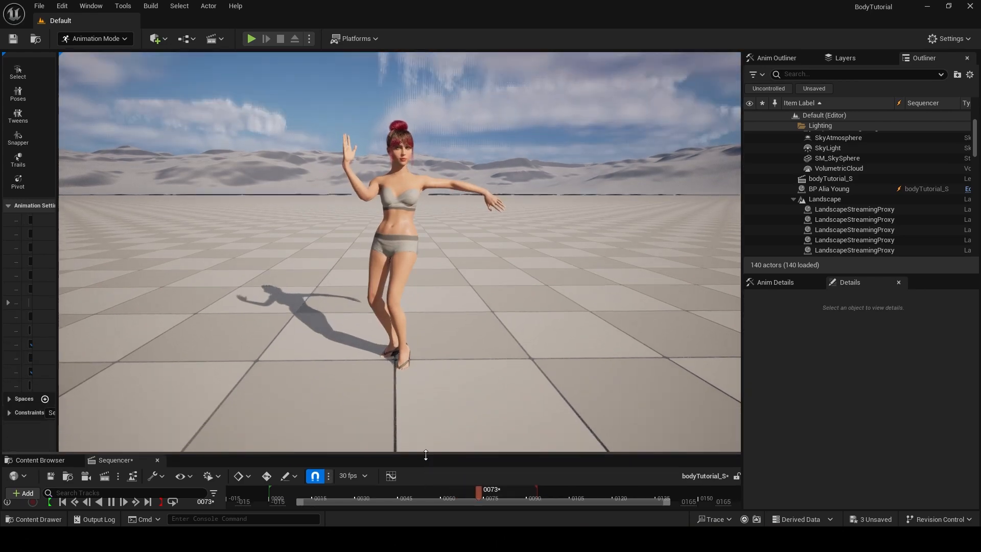
left_click_drag(741, 192, 908, 191)
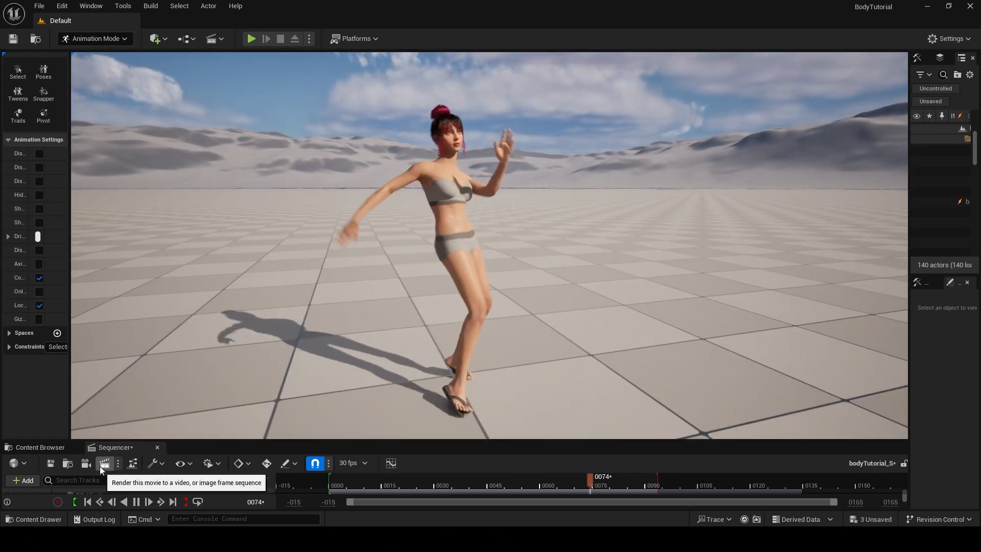
left_click(137, 501)
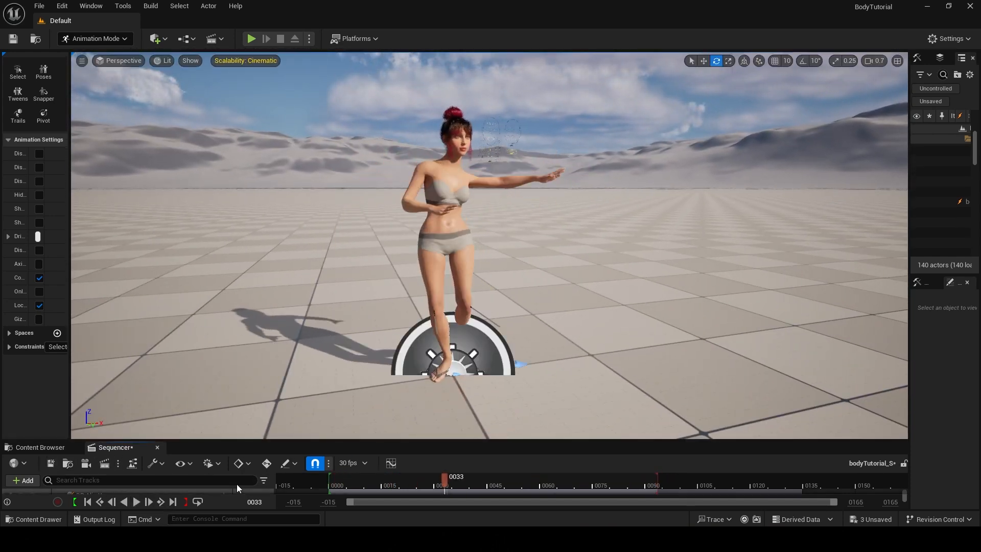
Reactivate the body's MetaHuman_ControlRig track and look over the character with its rig controls in an enlarged viewport
left_click_drag(256, 440, 255, 327)
left_click(71, 427)
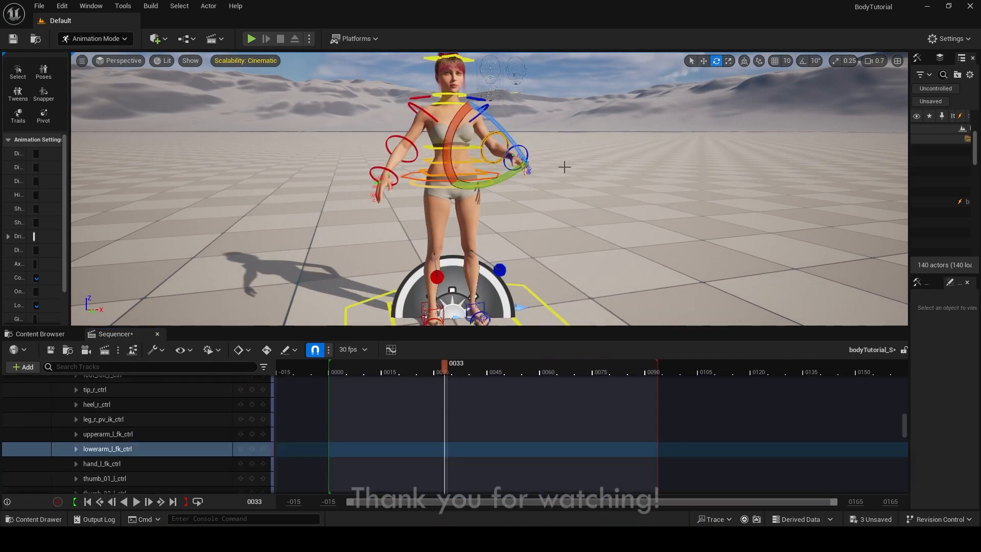
key("f")
left_click_drag(495, 240, 368, 271, "alt")
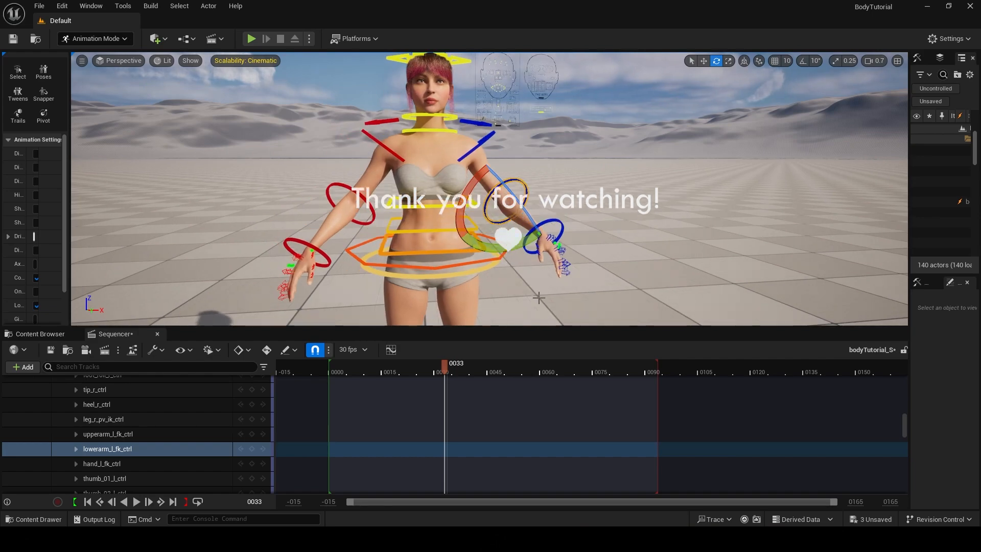
left_click_drag(456, 335, 456, 440)
scroll(596, 291, "down", 3)
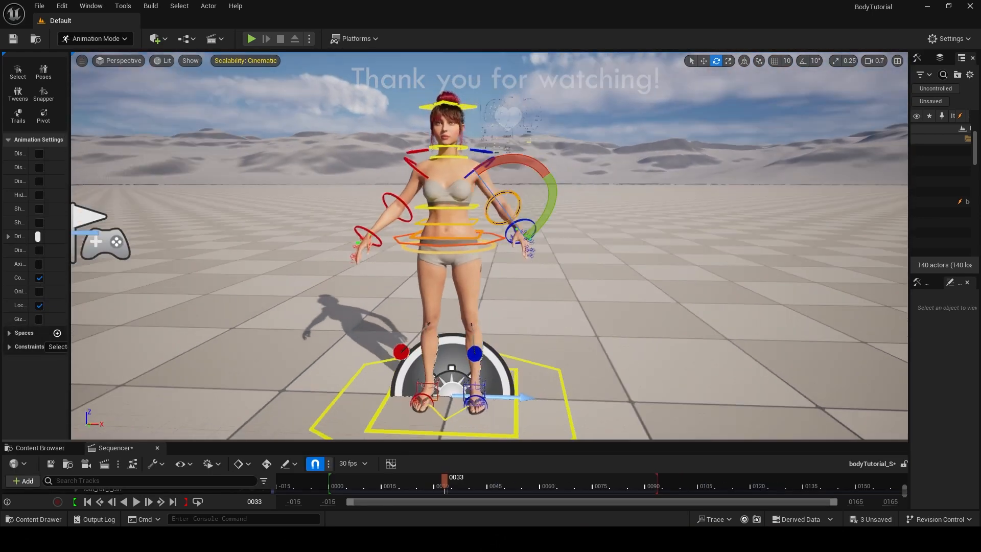